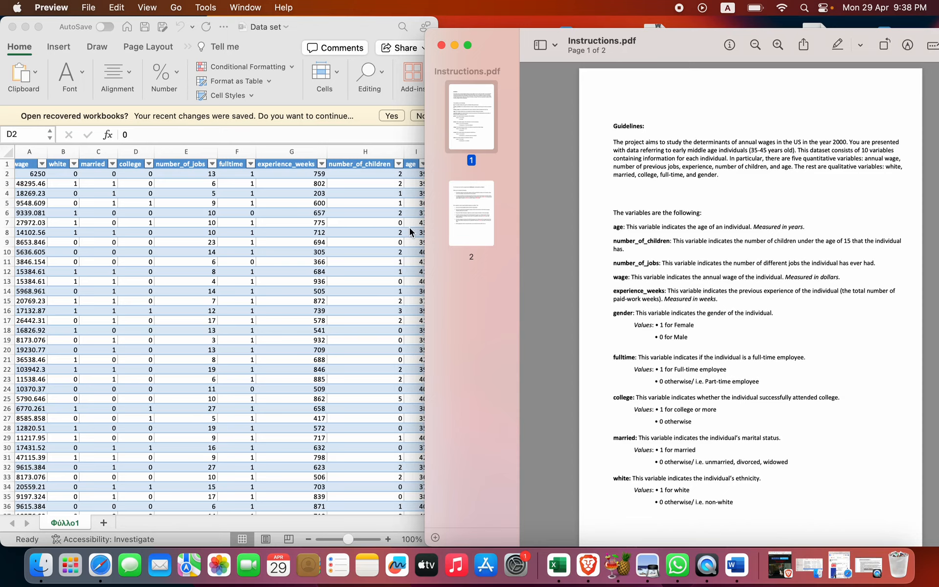
# Examine the data set's columns from wage to age against the variable descriptions in Instructions.pdf.
pyautogui.scroll(-1, 669, 339)
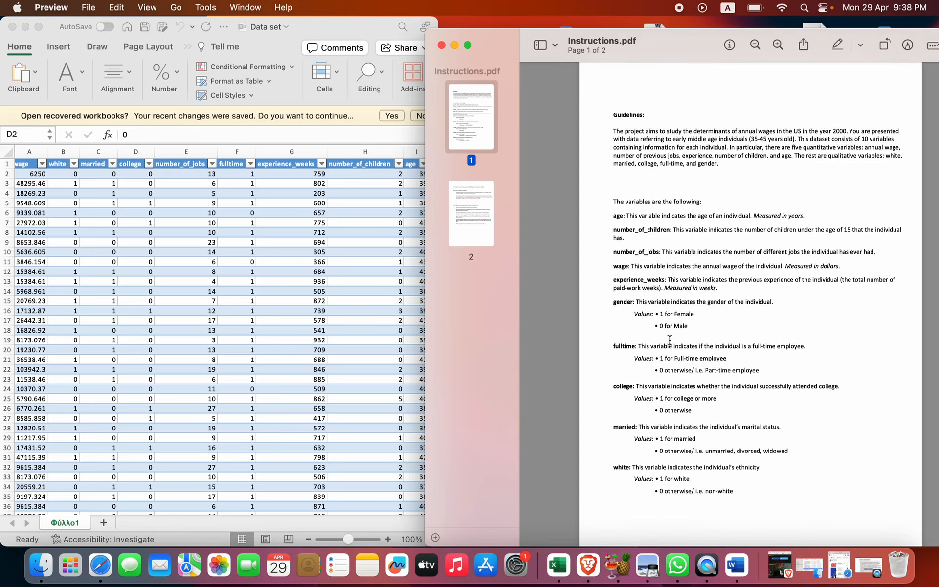
pyautogui.scroll(1, 669, 339)
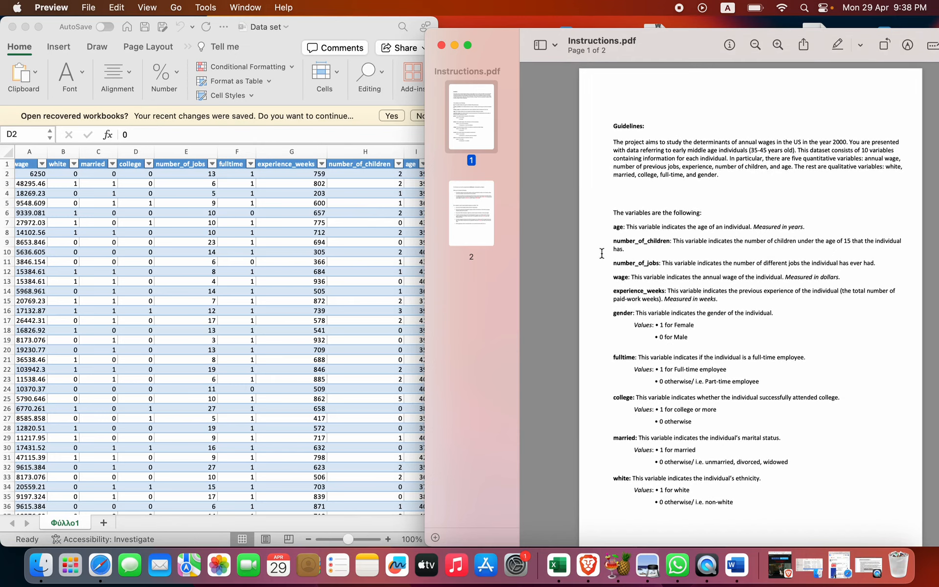
pyautogui.click(263, 264)
pyautogui.hscroll(-1, 263, 263)
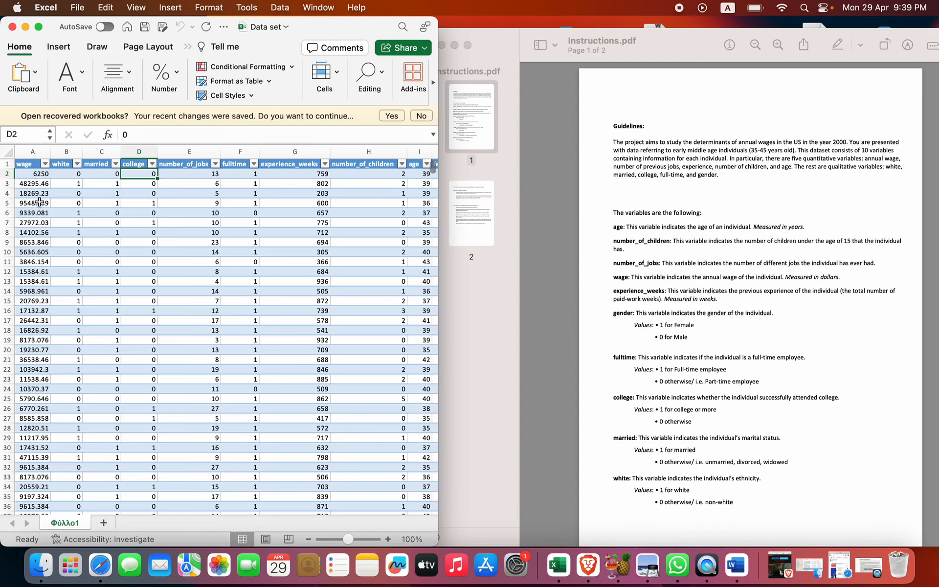
pyautogui.click(25, 160)
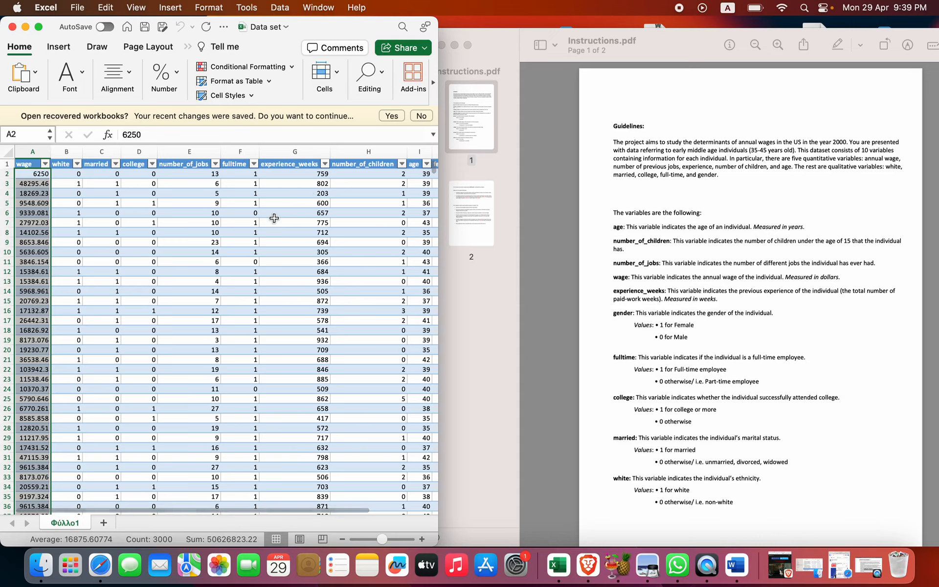
pyautogui.hscroll(3, 275, 218)
pyautogui.click(367, 163)
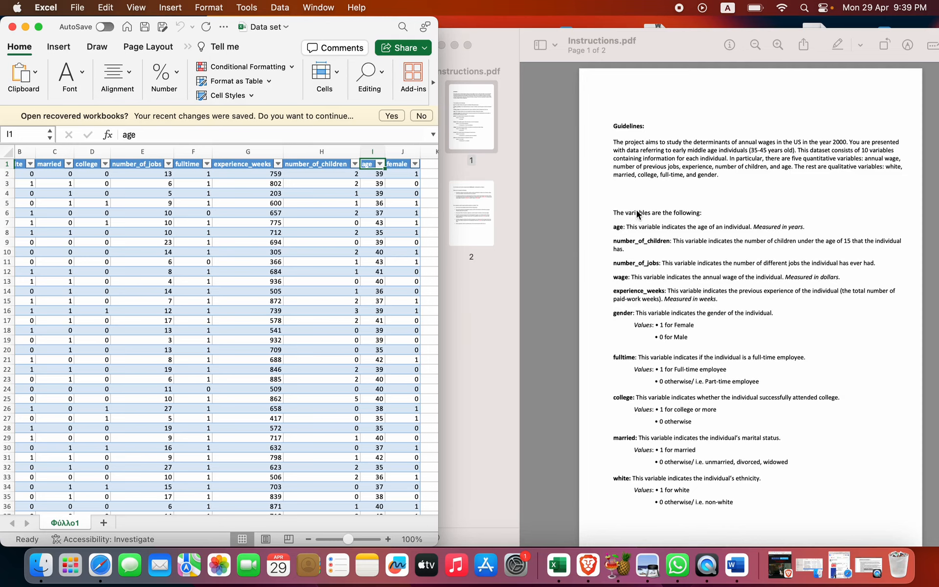
# Read the remaining variable definitions and the report and regression requirements on page 2 of Instructions.pdf.
pyautogui.scroll(-2, 637, 211)
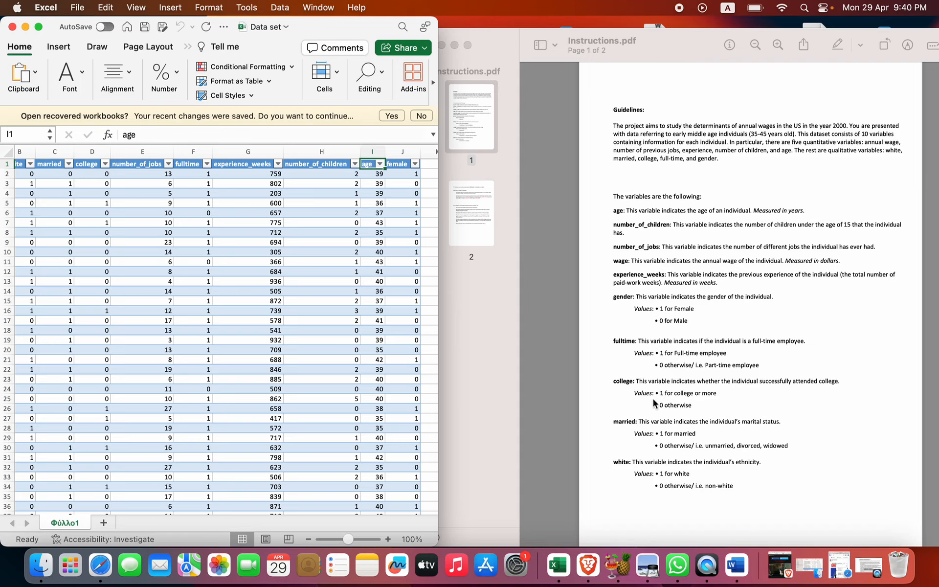
pyautogui.scroll(-3, 655, 399)
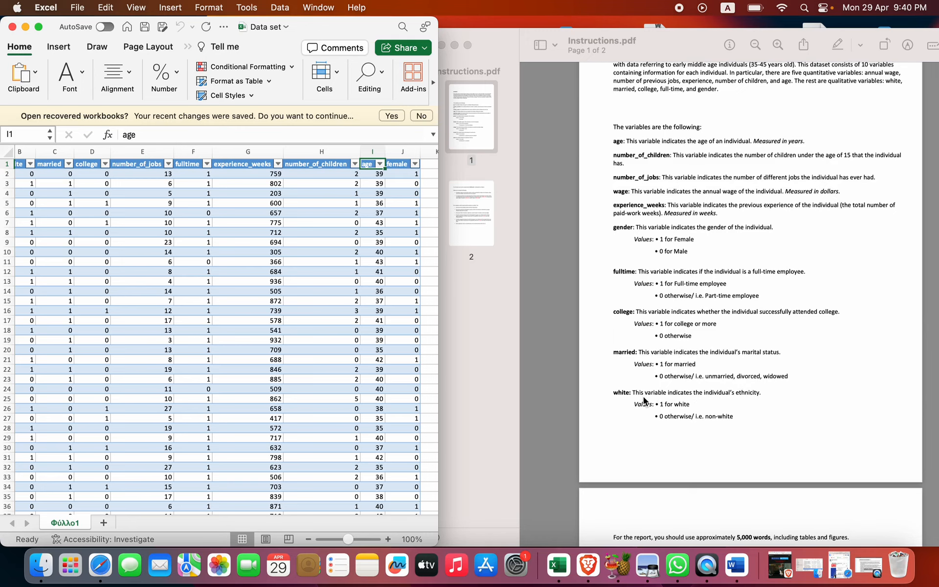
pyautogui.scroll(-2, 651, 395)
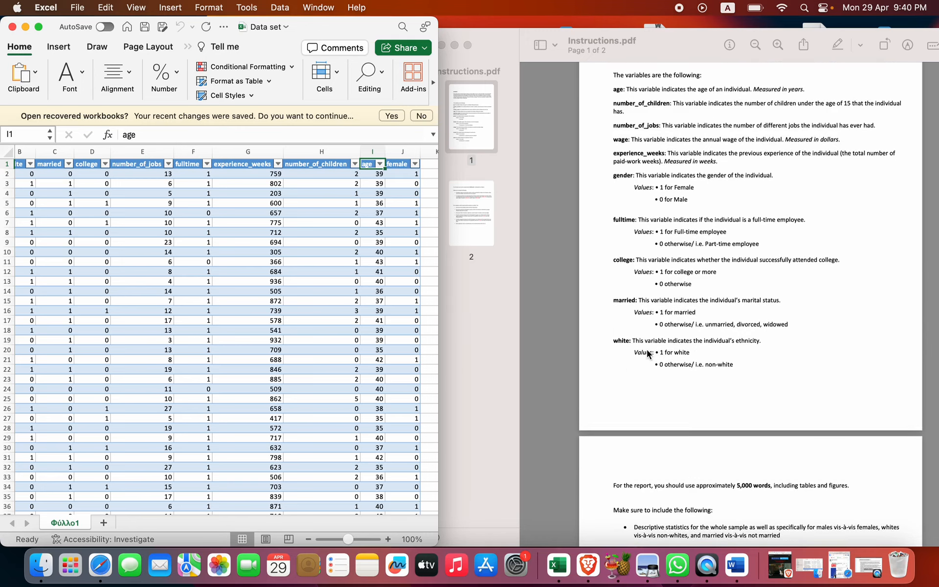
pyautogui.scroll(-8, 611, 366)
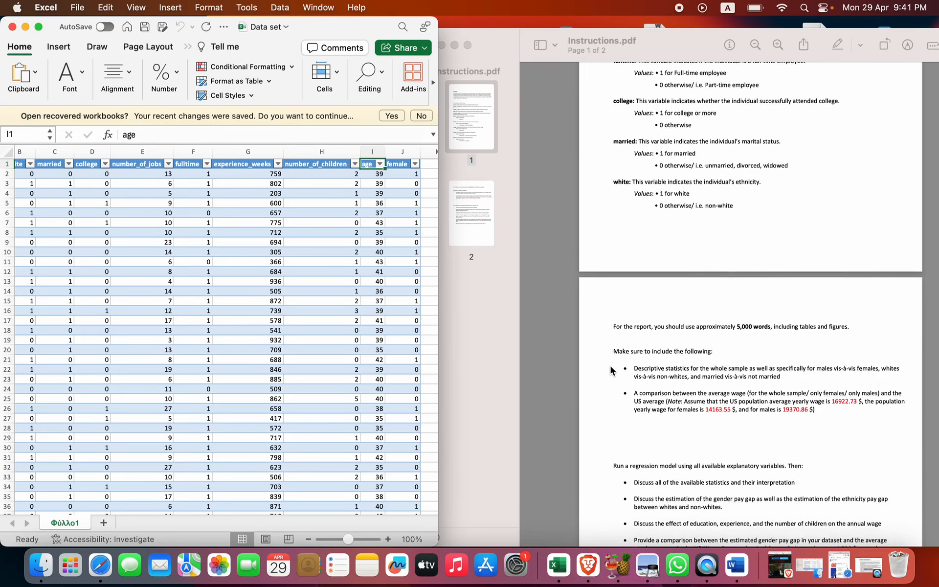
pyautogui.scroll(-4, 610, 370)
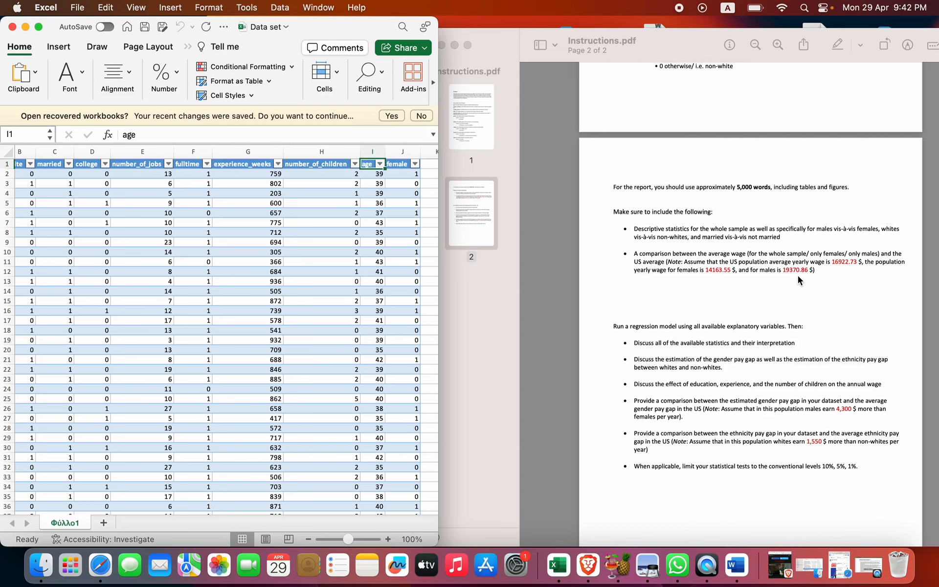
pyautogui.scroll(-2, 798, 277)
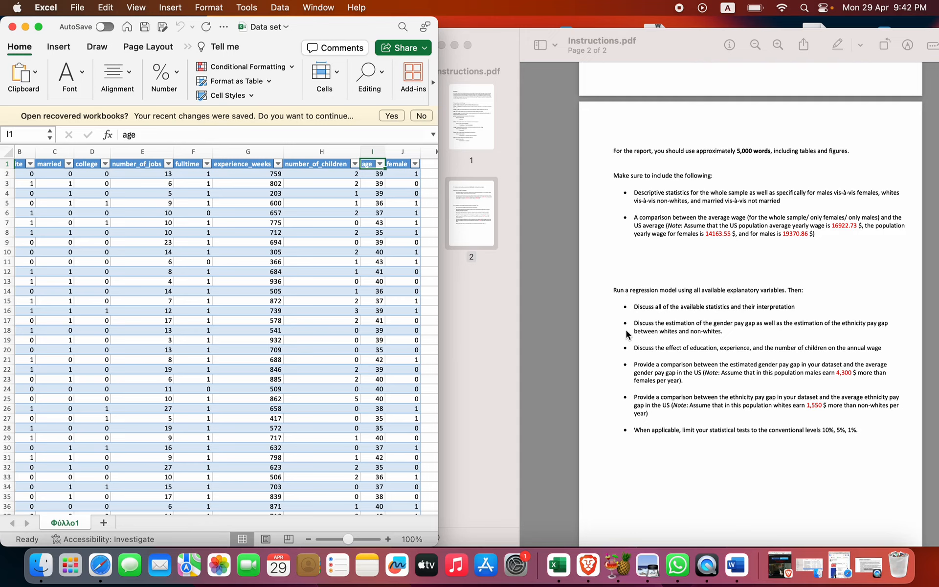
pyautogui.scroll(-2, 627, 335)
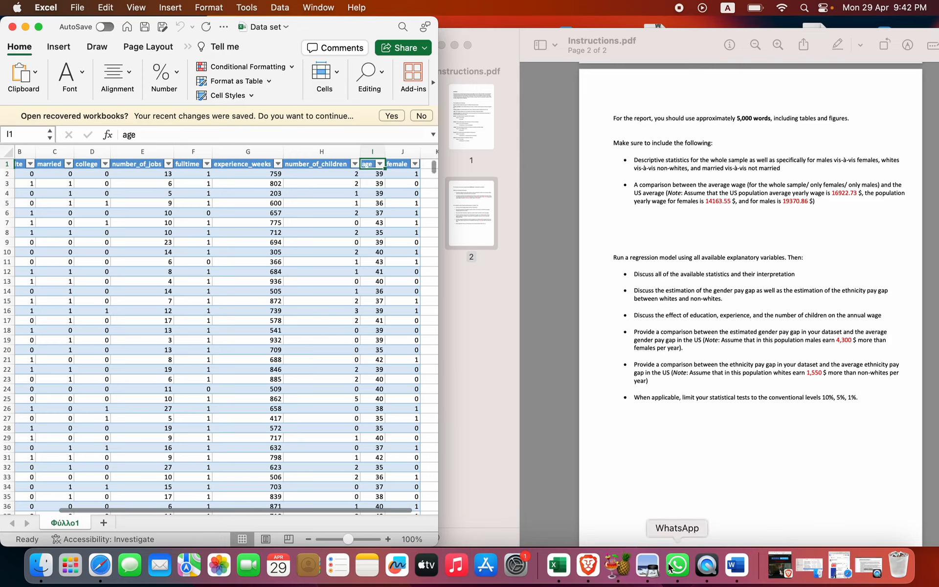
# Launch SPSS Statistics and create a new dataset.
pyautogui.click(71, 565)
pyautogui.write('sp')
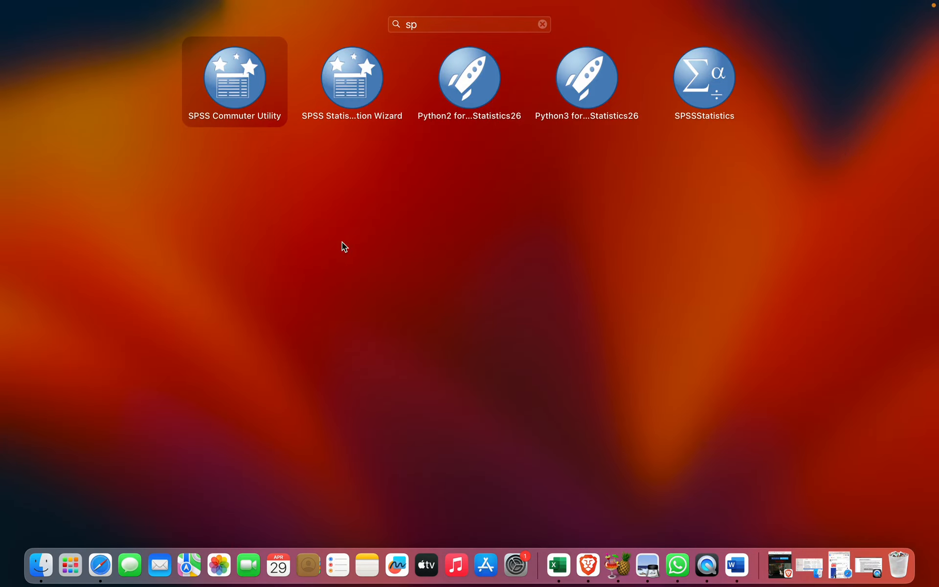
pyautogui.click(715, 96)
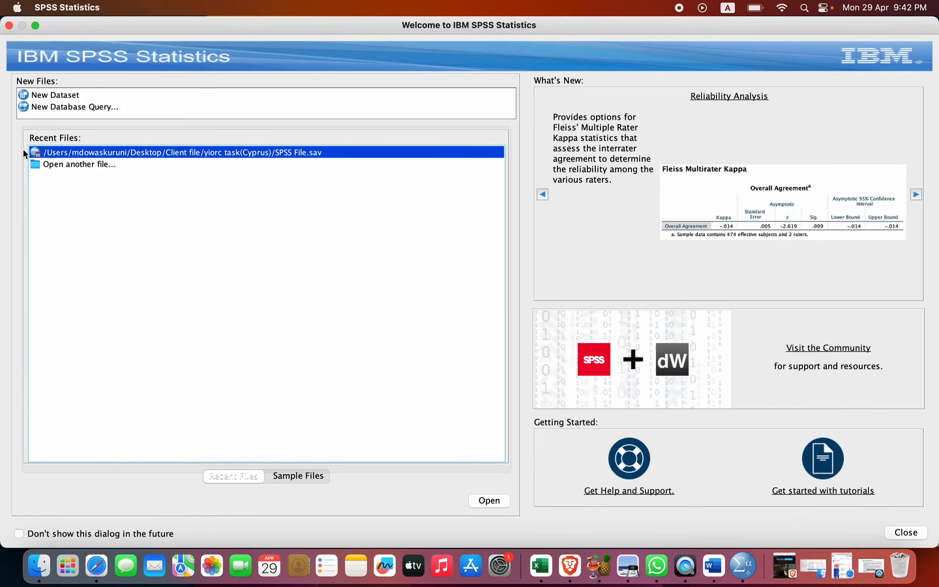
pyautogui.doubleClick(50, 94)
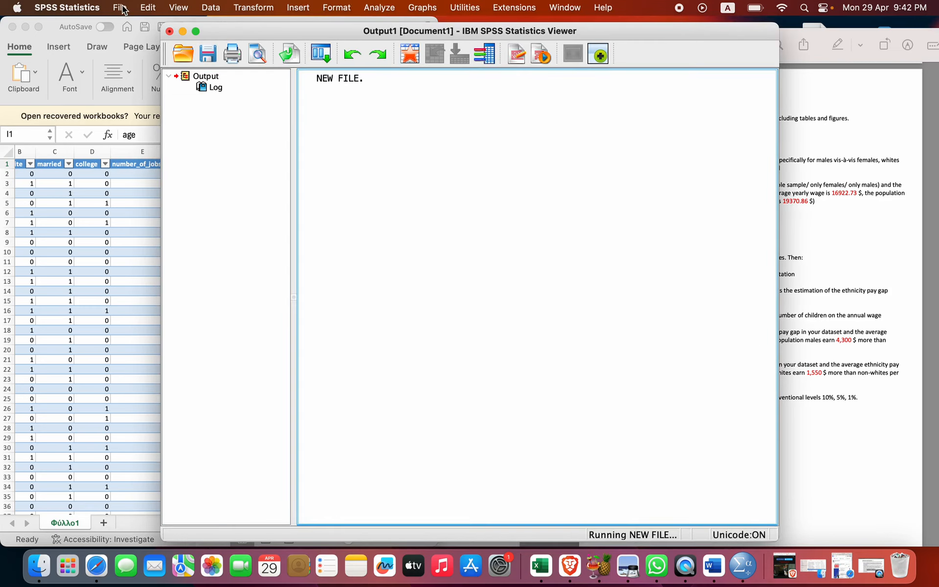
# Import the Excel workbook Data set.xlsx from the Desktop folder, reading the worksheet Φύλλο1.
pyautogui.click(121, 8)
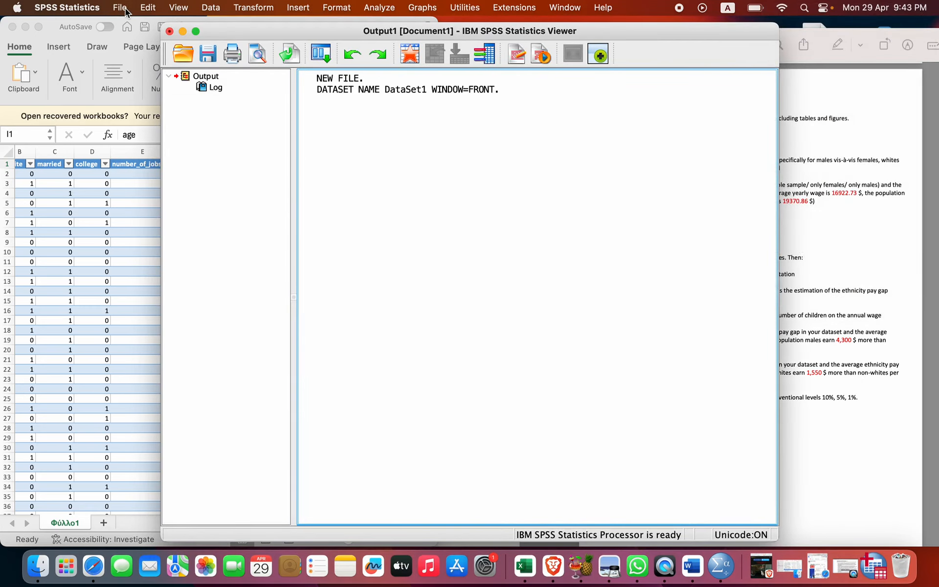
pyautogui.click(122, 8)
pyautogui.moveTo(135, 55)
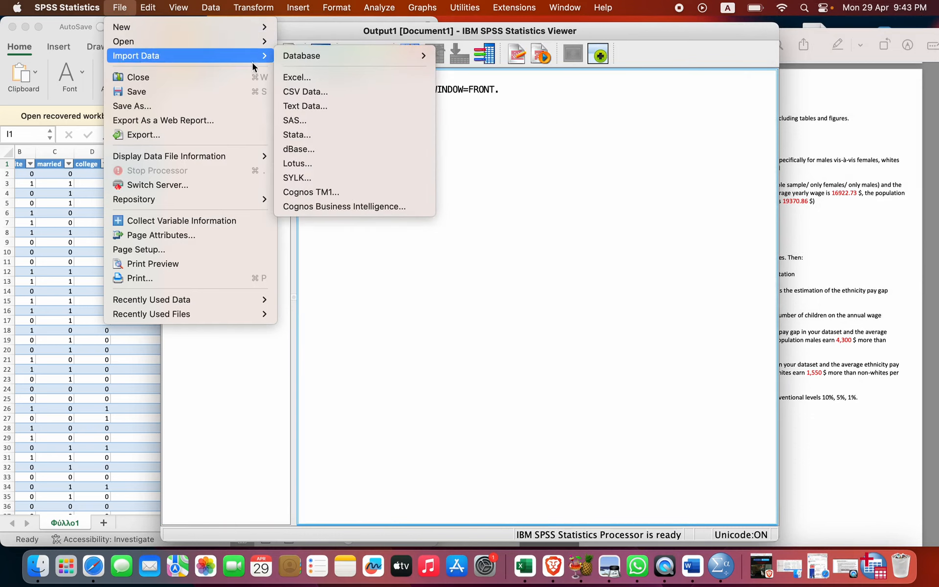
pyautogui.click(297, 77)
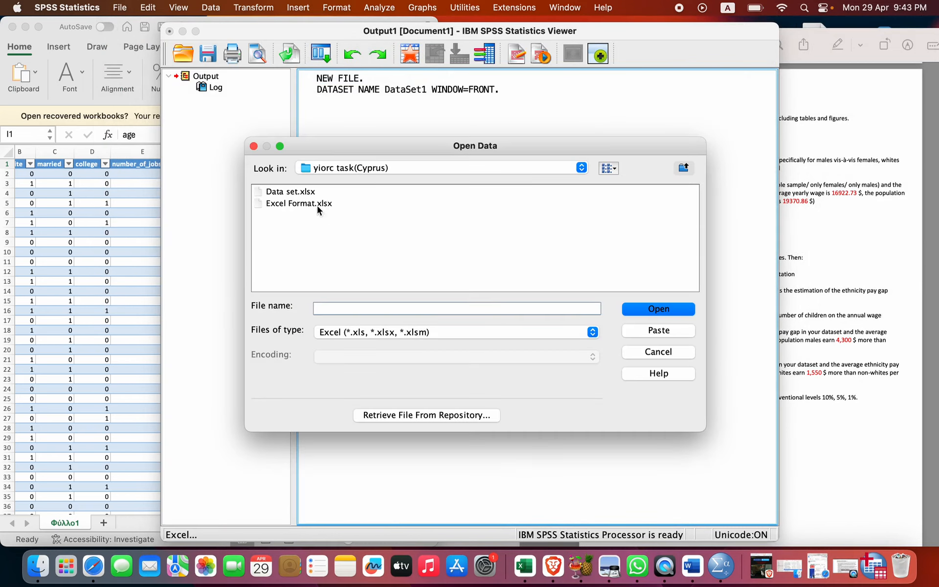
pyautogui.click(683, 169)
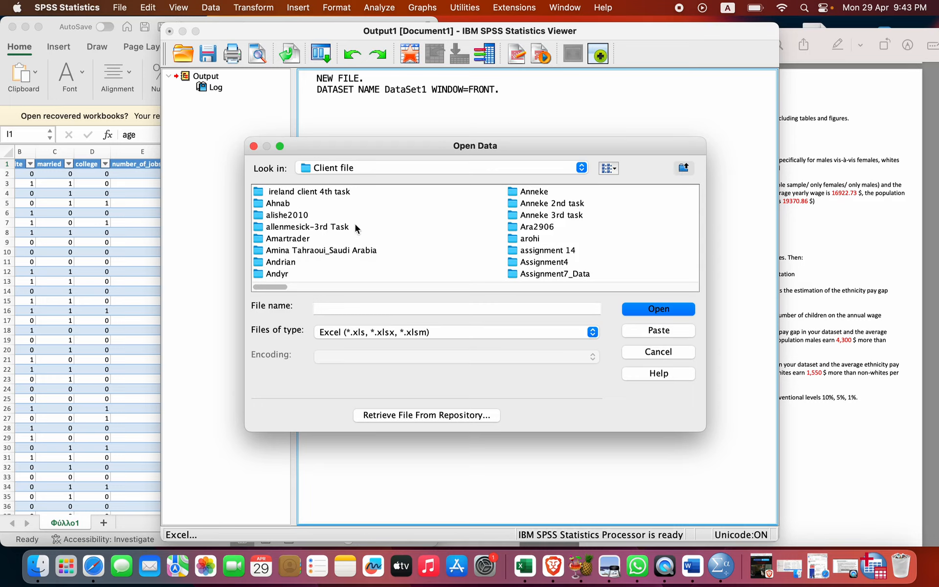
pyautogui.click(684, 169)
pyautogui.click(684, 169)
pyautogui.click(324, 195)
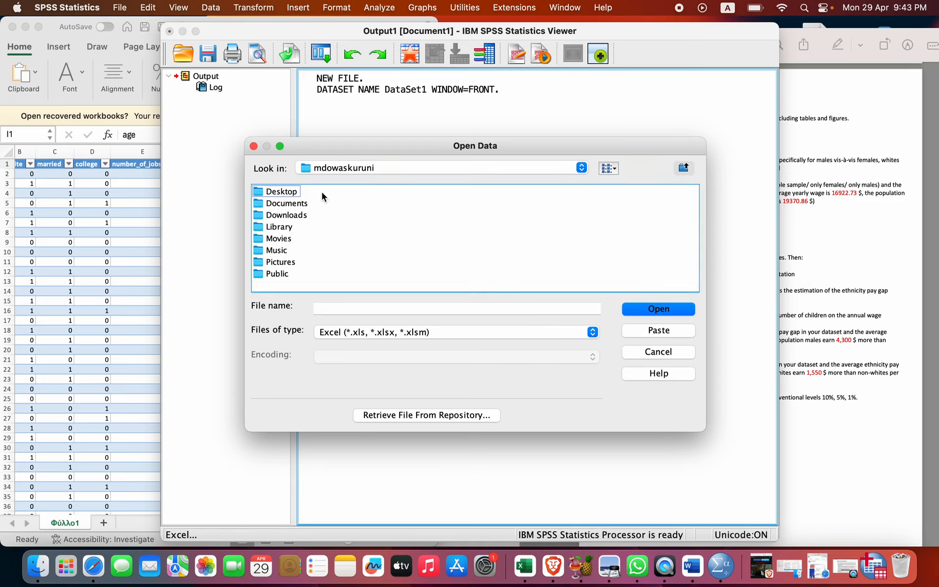
pyautogui.doubleClick(297, 194)
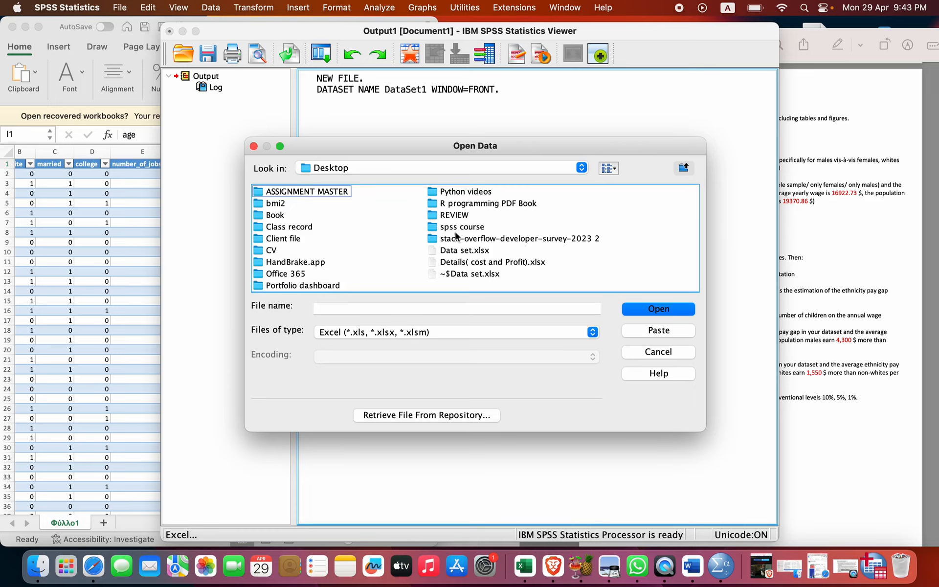
pyautogui.click(459, 251)
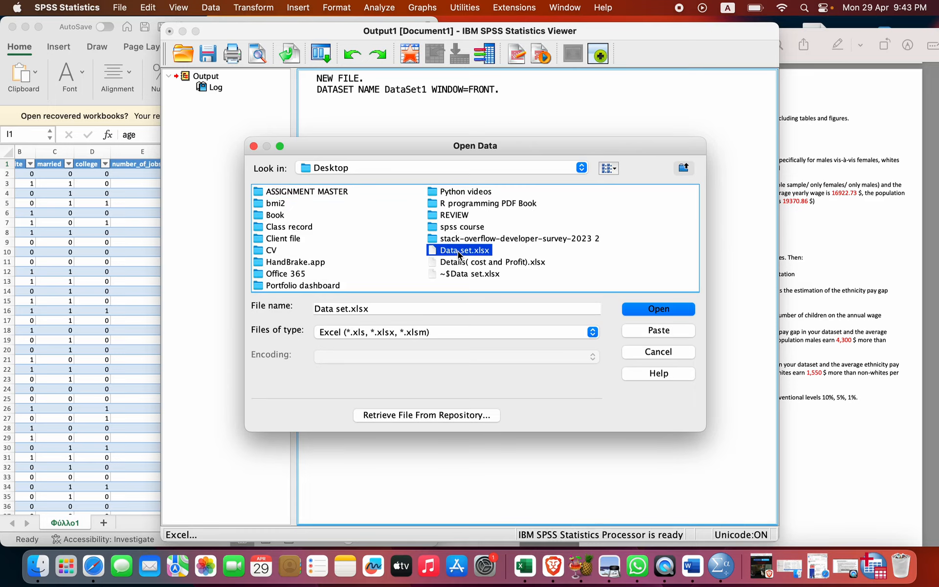
pyautogui.click(638, 317)
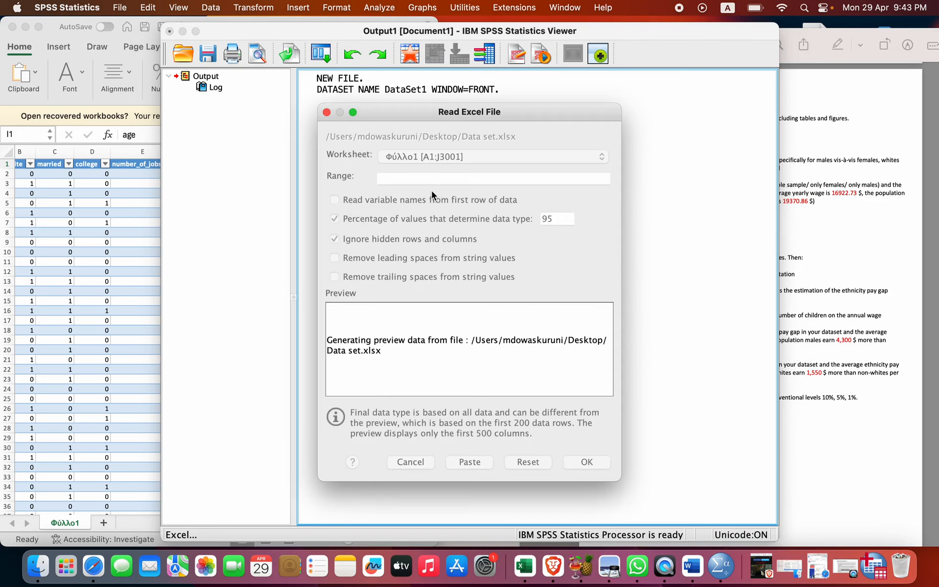
pyautogui.click(586, 463)
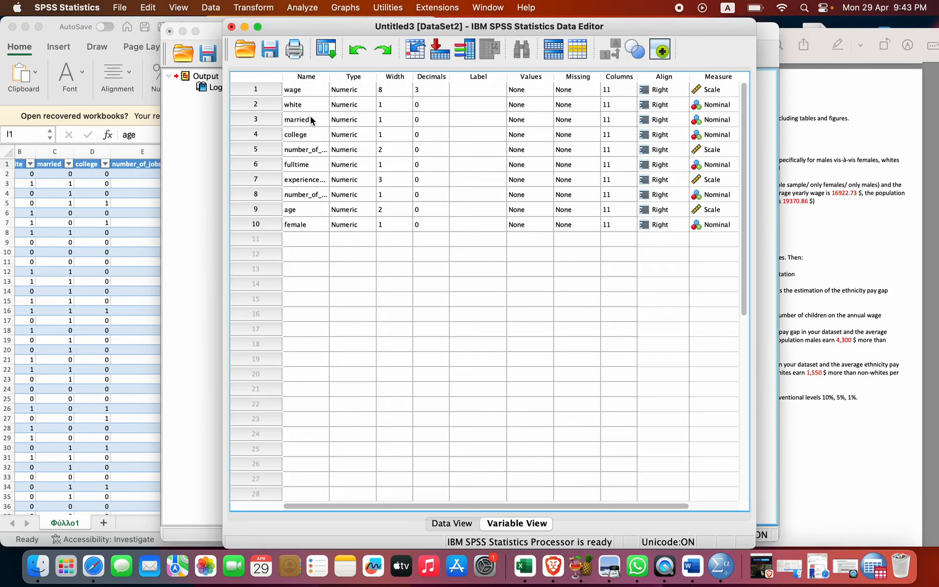
# Resize the data editor so it sits beside Instructions.pdf, and bring up the variable definitions on the PDF's first page.
pyautogui.click(259, 28)
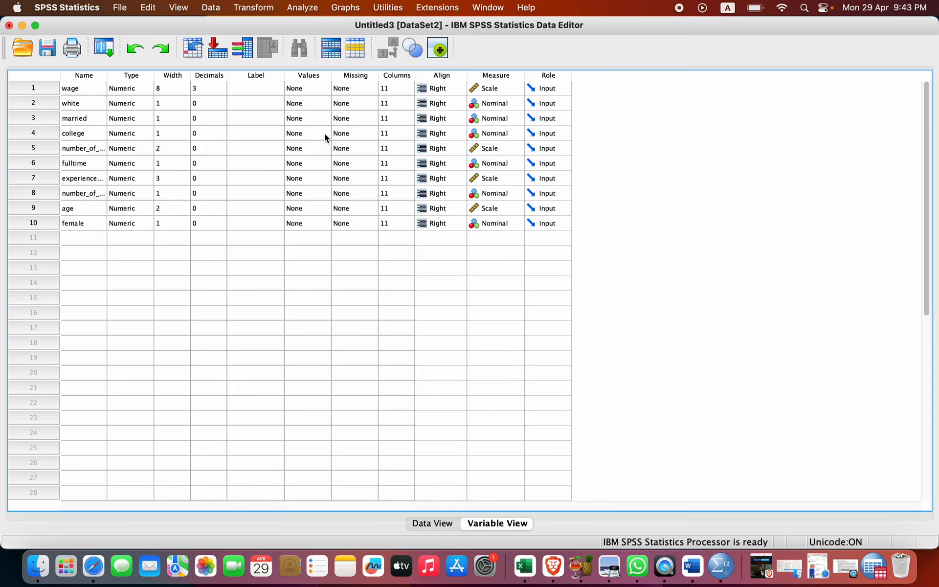
pyautogui.moveTo(932, 173); pyautogui.dragTo(547, 144)
pyautogui.click(815, 339)
pyautogui.scroll(10, 799, 203)
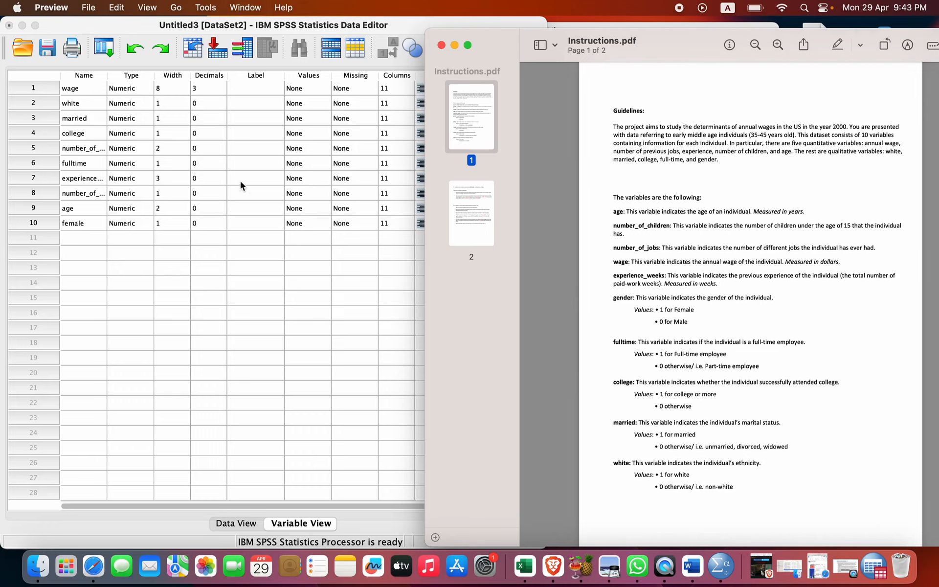
# Add the value label 1 = "white" to the variable white.
pyautogui.click(87, 101)
pyautogui.click(85, 100)
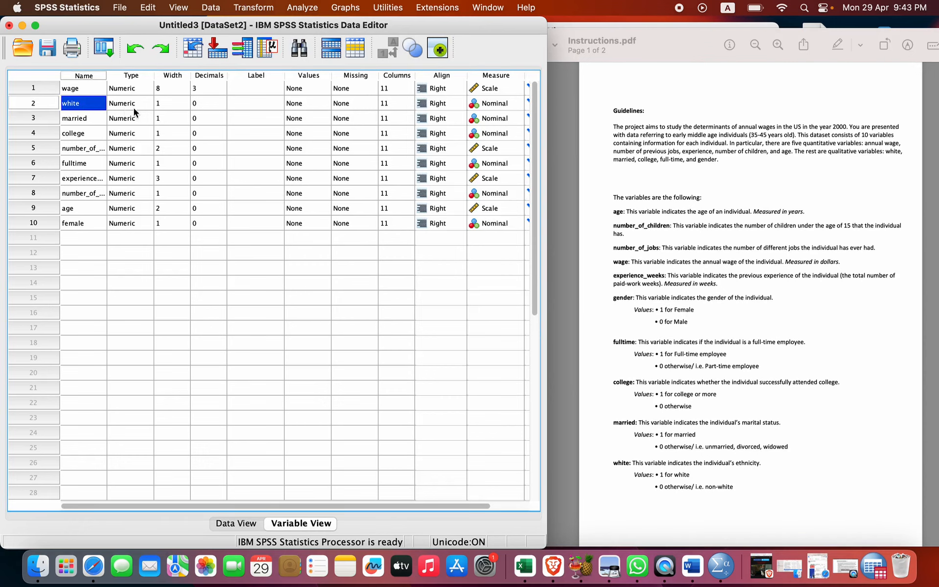
pyautogui.doubleClick(324, 98)
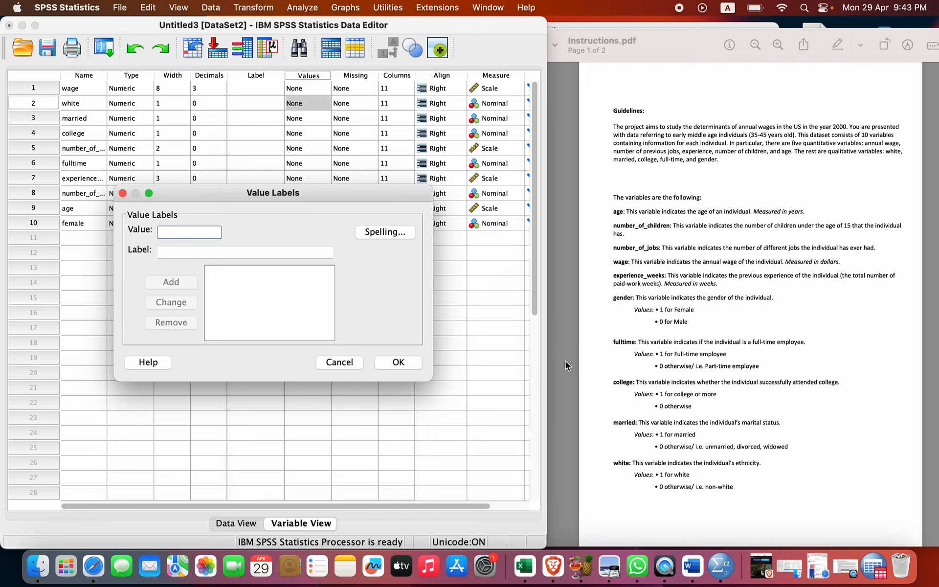
pyautogui.write('`')
pyautogui.press('BackSpace')
pyautogui.write('1')
pyautogui.press('Tab')
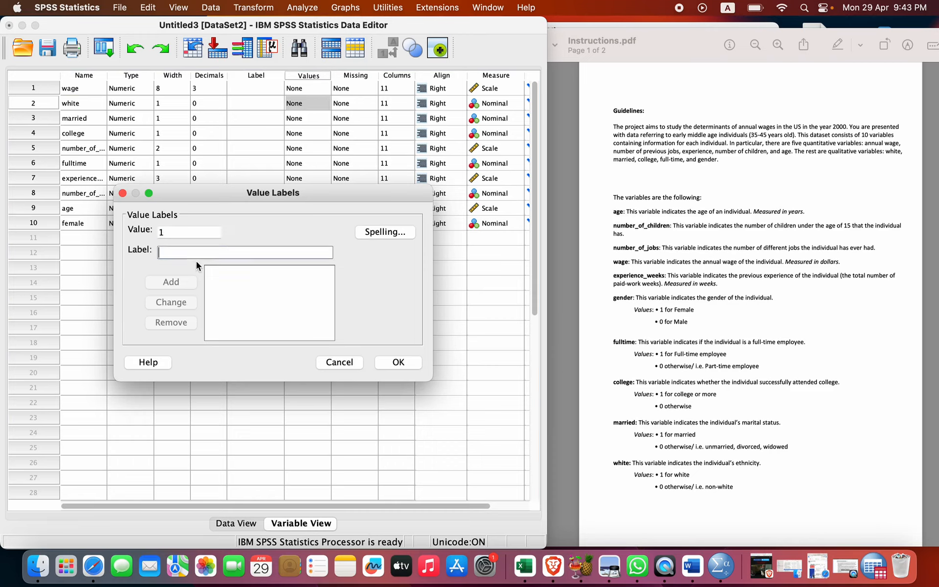
pyautogui.write('white')
pyautogui.click(174, 280)
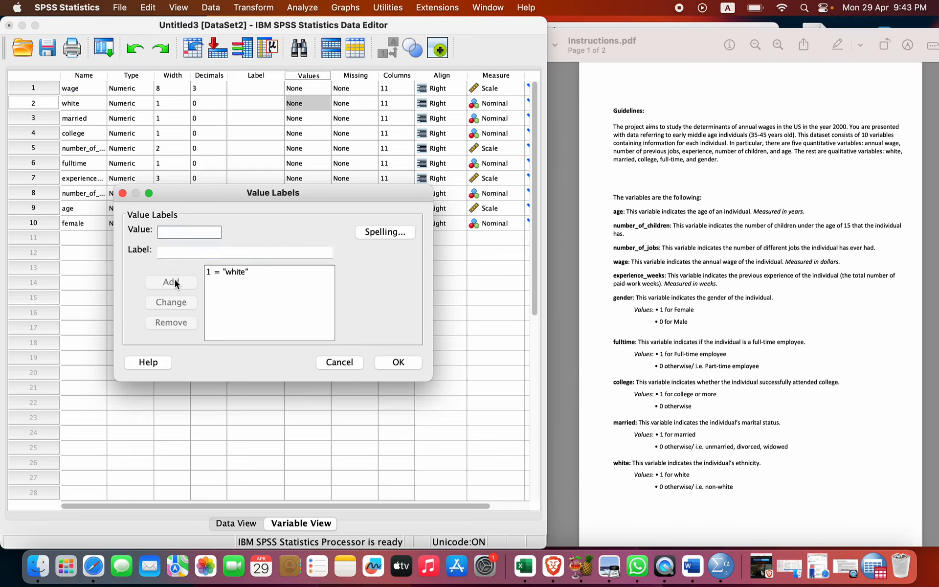
# Add the value label 0 = "non-white" to the variable white and apply its value labels.
pyautogui.write('0')
pyautogui.press('Tab')
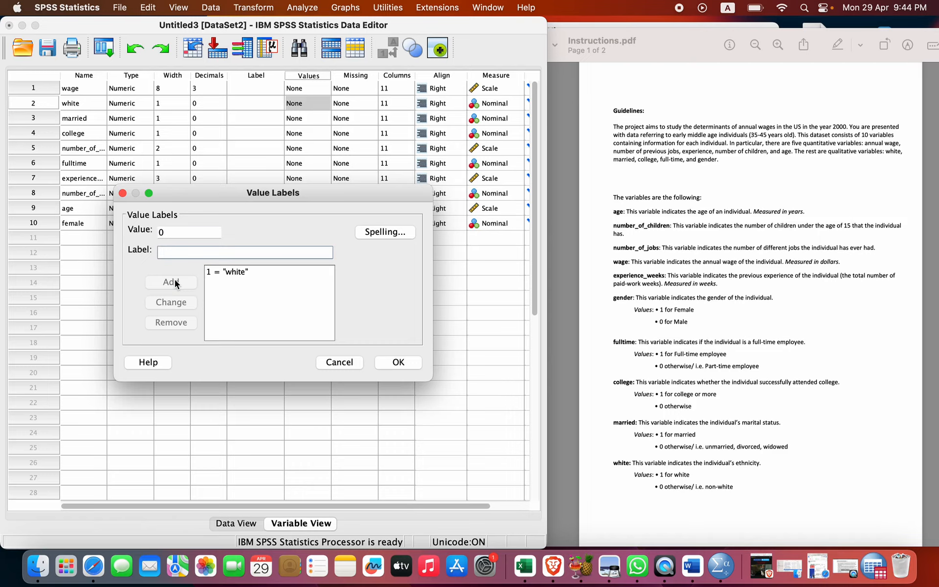
pyautogui.write('non-white')
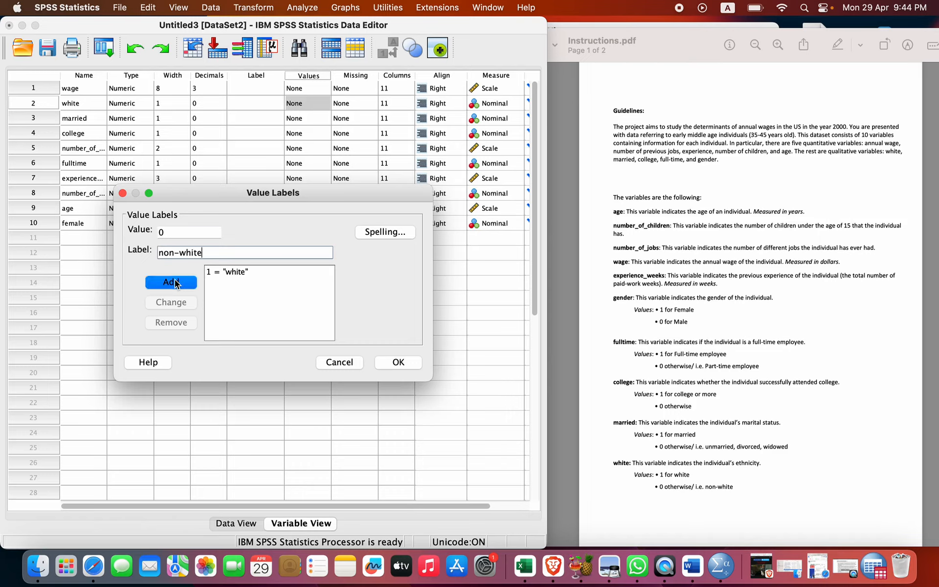
pyautogui.click(173, 282)
pyautogui.click(394, 362)
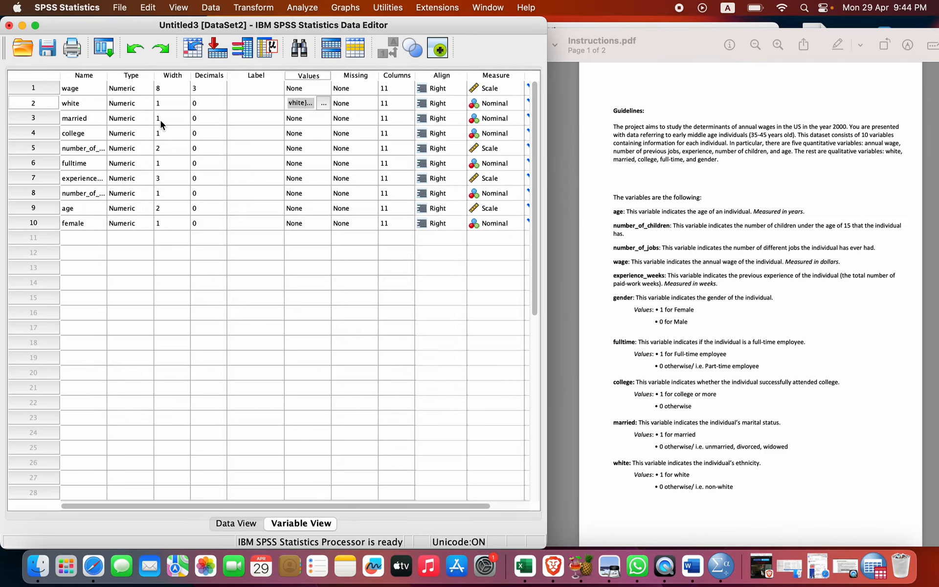
# Add the value label 1 = "married" to the variable married.
pyautogui.click(333, 120)
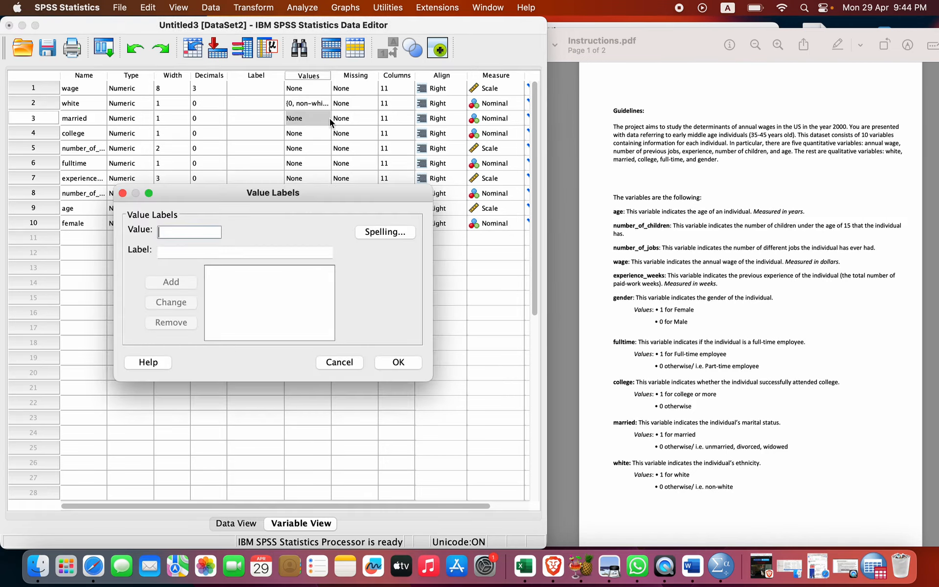
pyautogui.write('1')
pyautogui.press('Tab')
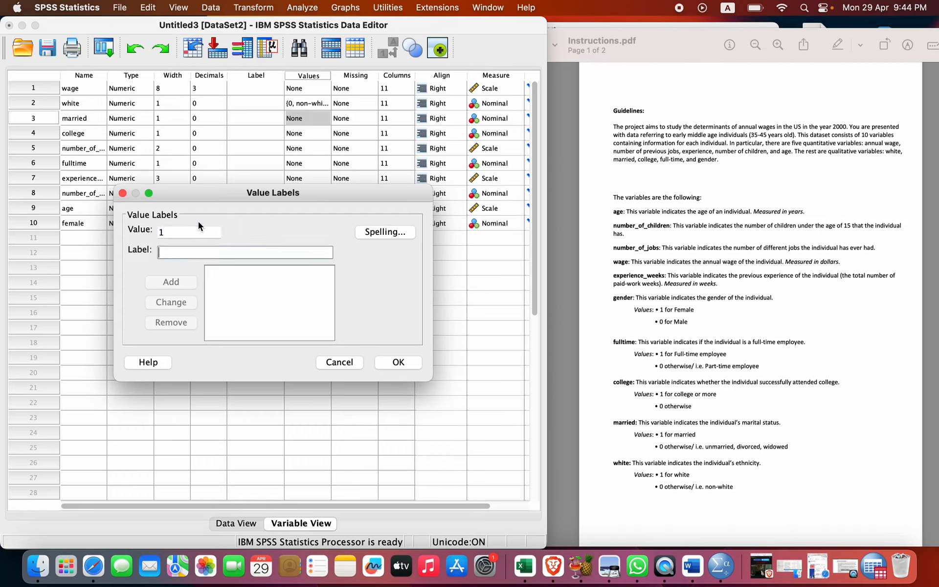
pyautogui.write('married')
pyautogui.click(181, 284)
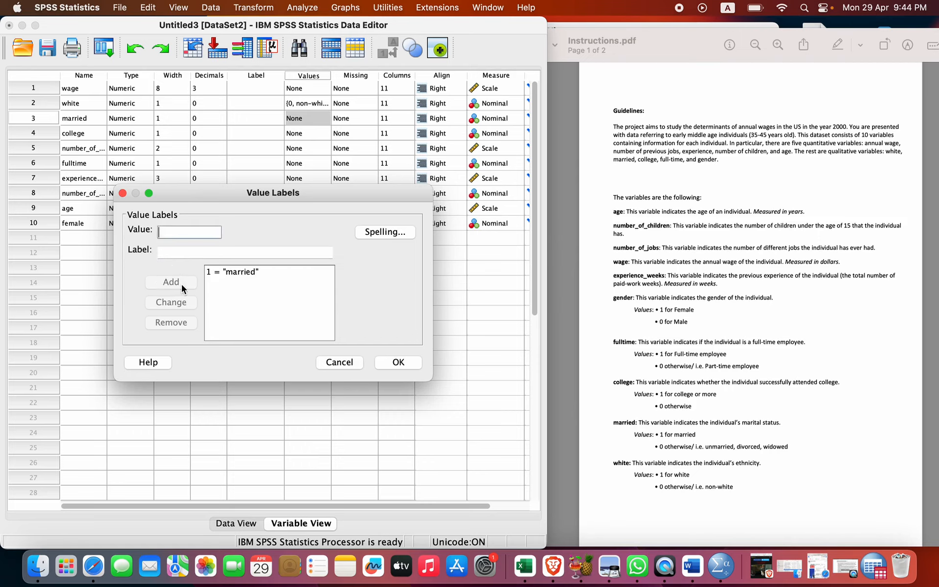
# Add the value label 0 = "otherwise" to the variable married and apply its value labels.
pyautogui.write('0')
pyautogui.press('Tab')
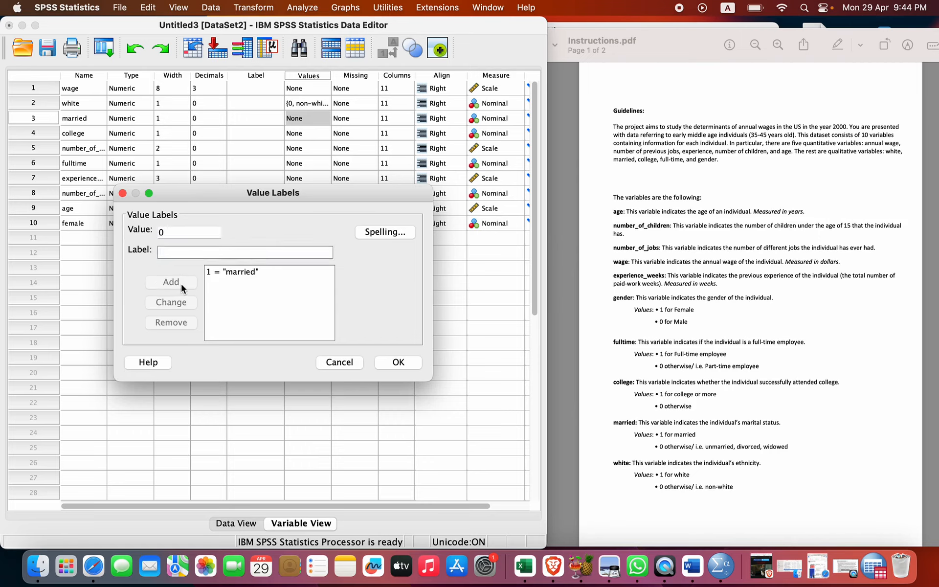
pyautogui.write('otherwsis')
pyautogui.press('BackSpace')
pyautogui.press('BackSpace')
pyautogui.press('BackSpace')
pyautogui.write('ise')
pyautogui.click(181, 284)
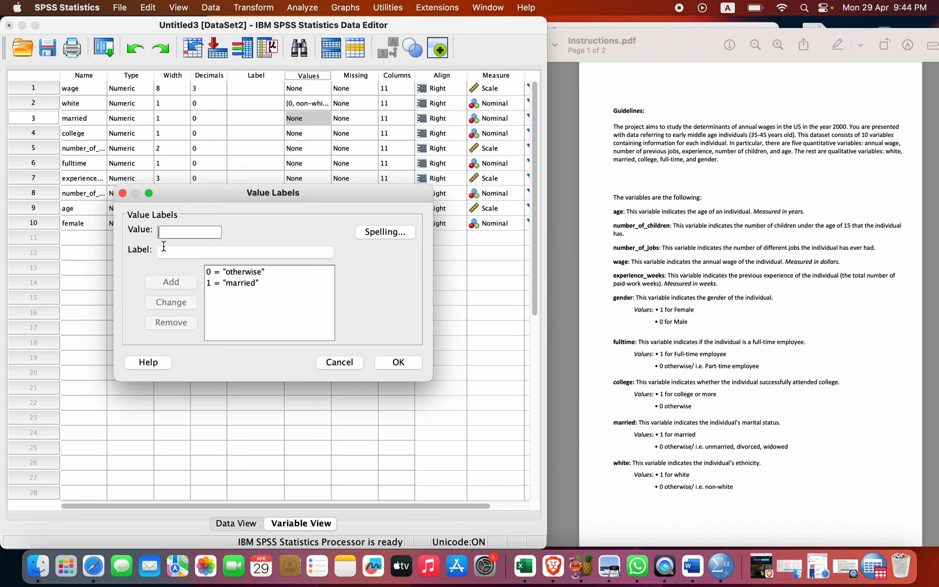
pyautogui.click(398, 362)
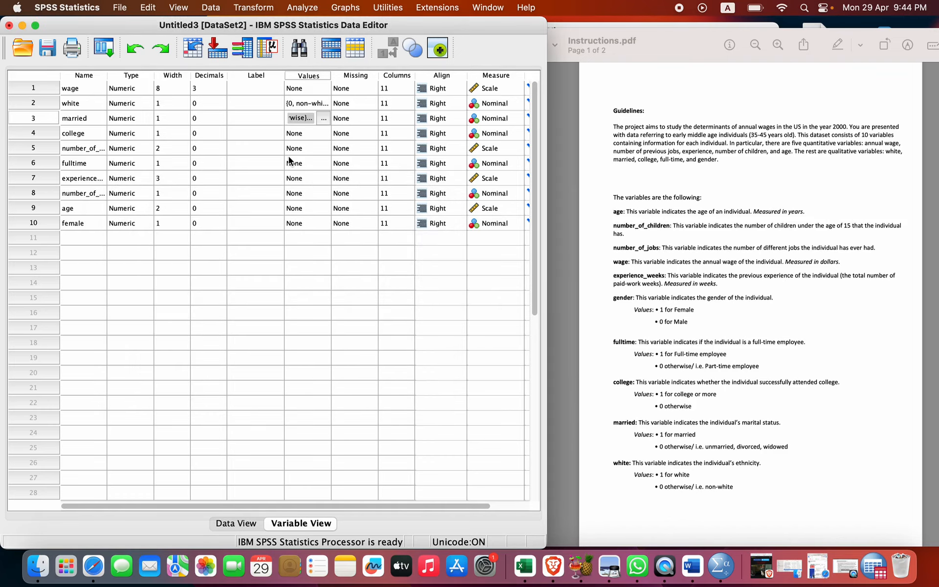
# Add the value label 1 = "college or more" to the variable college.
pyautogui.doubleClick(319, 133)
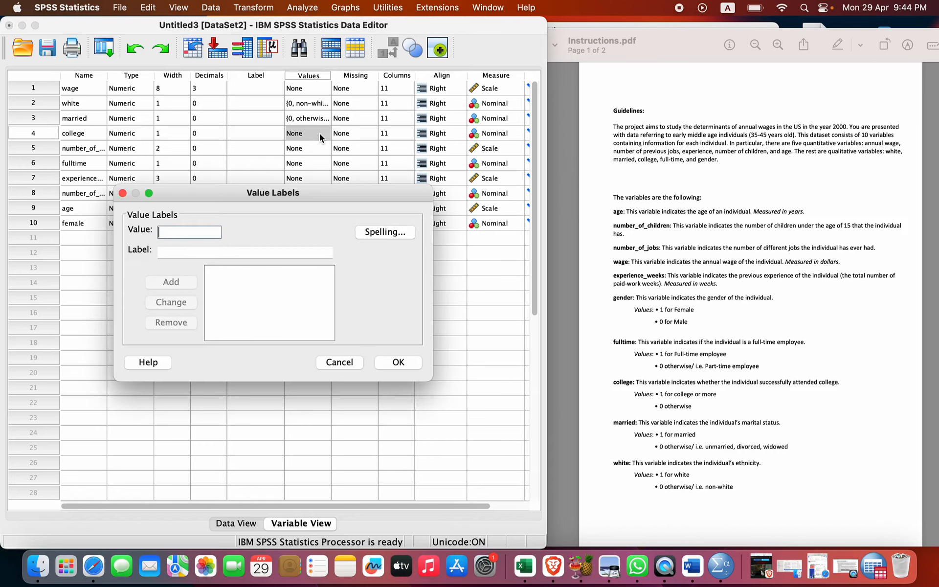
pyautogui.write('1')
pyautogui.press('Tab')
pyautogui.write('college')
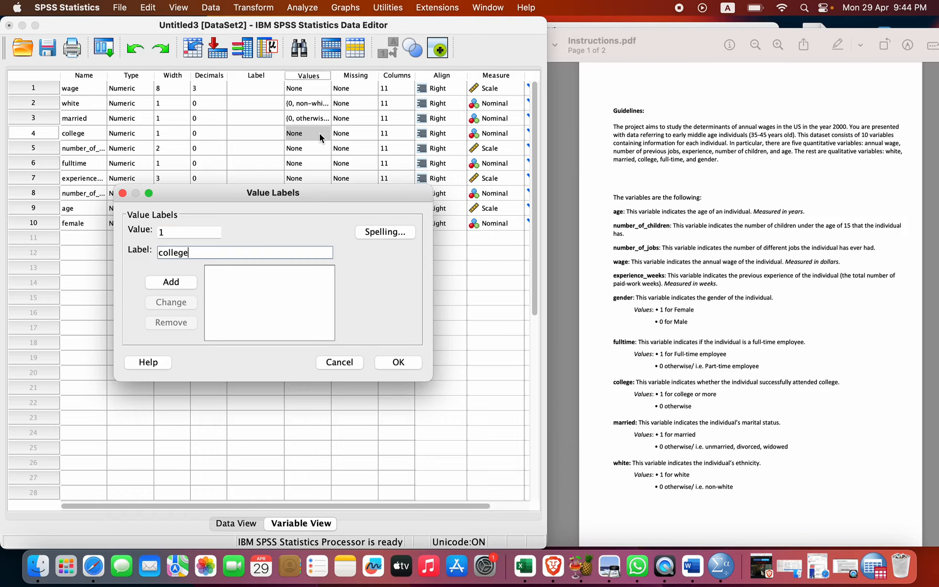
pyautogui.write(' or more')
pyautogui.press('Tab')
pyautogui.click(171, 282)
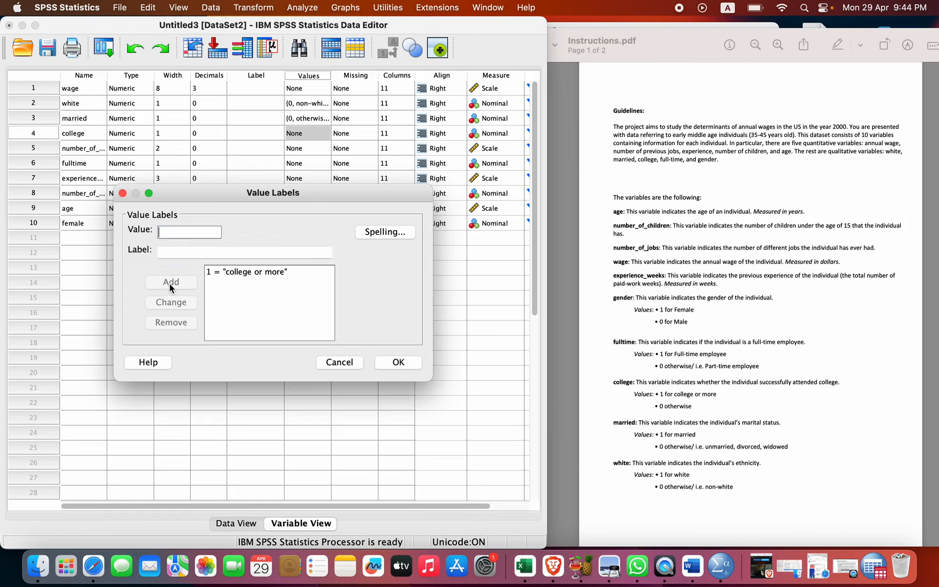
# Add the value label 0 = "otherwise" to the variable college and apply its value labels.
pyautogui.click(178, 231)
pyautogui.write('0')
pyautogui.click(178, 246)
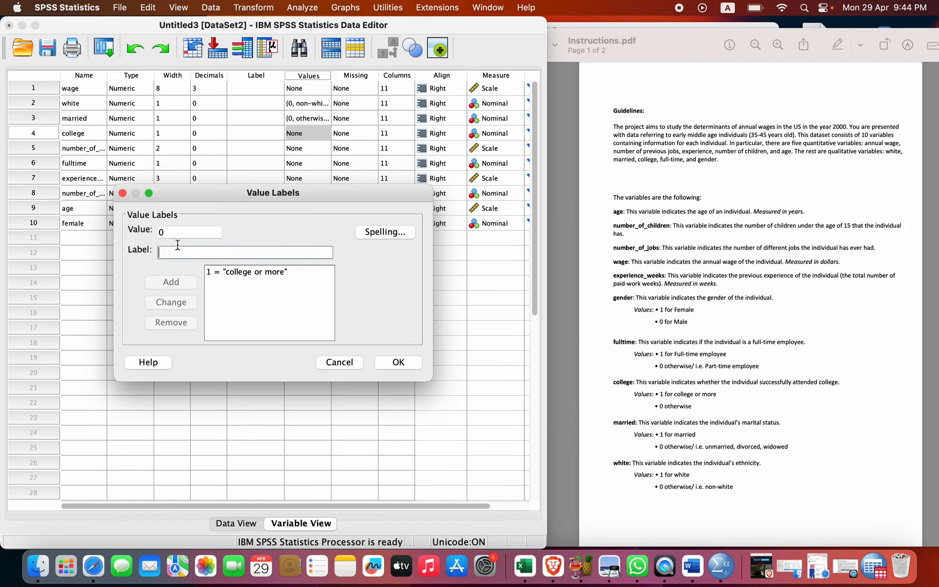
pyautogui.write('othe')
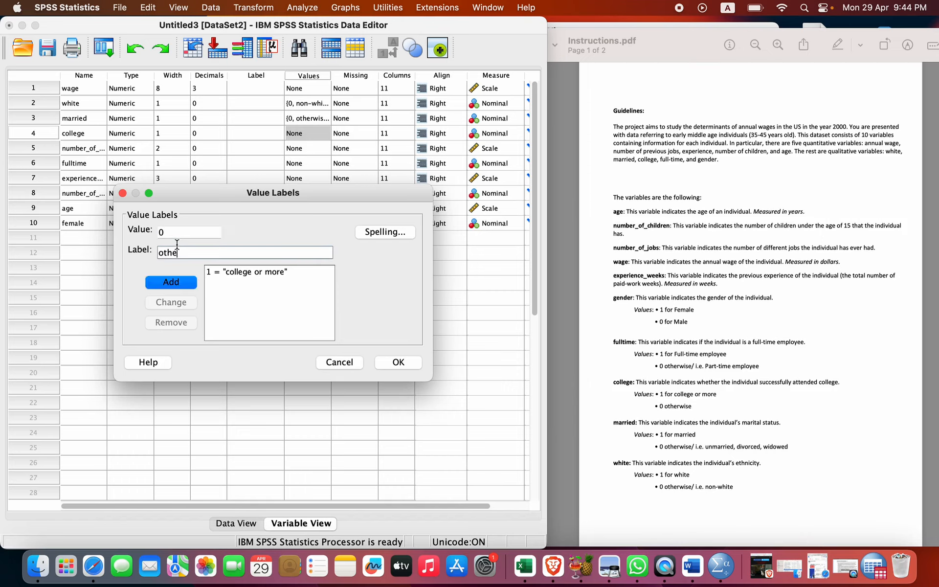
pyautogui.write('rwise')
pyautogui.click(177, 279)
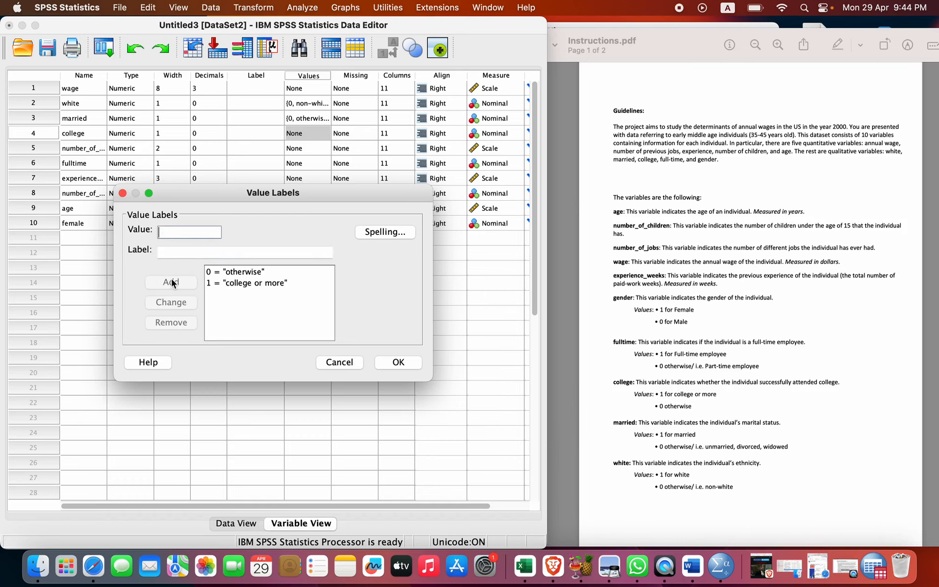
pyautogui.click(398, 363)
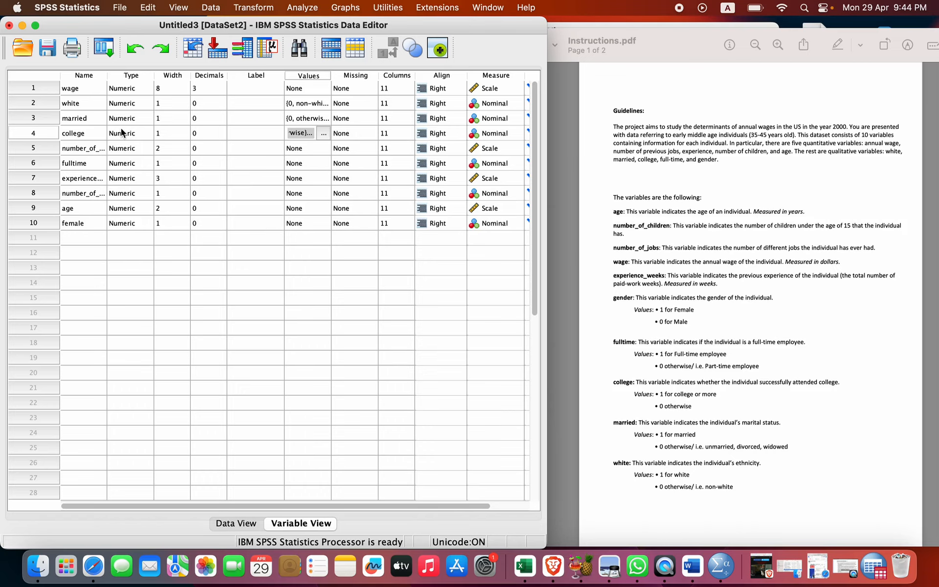
# Widen the Name column to show full variable names, and add the value label 1 = "female" to the variable female.
pyautogui.moveTo(105, 78); pyautogui.dragTo(146, 76)
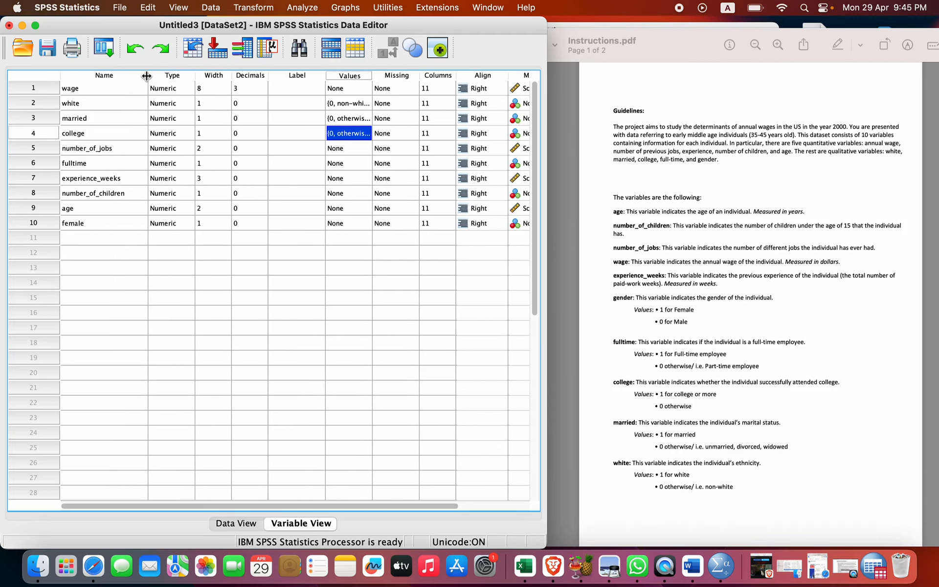
pyautogui.doubleClick(404, 225)
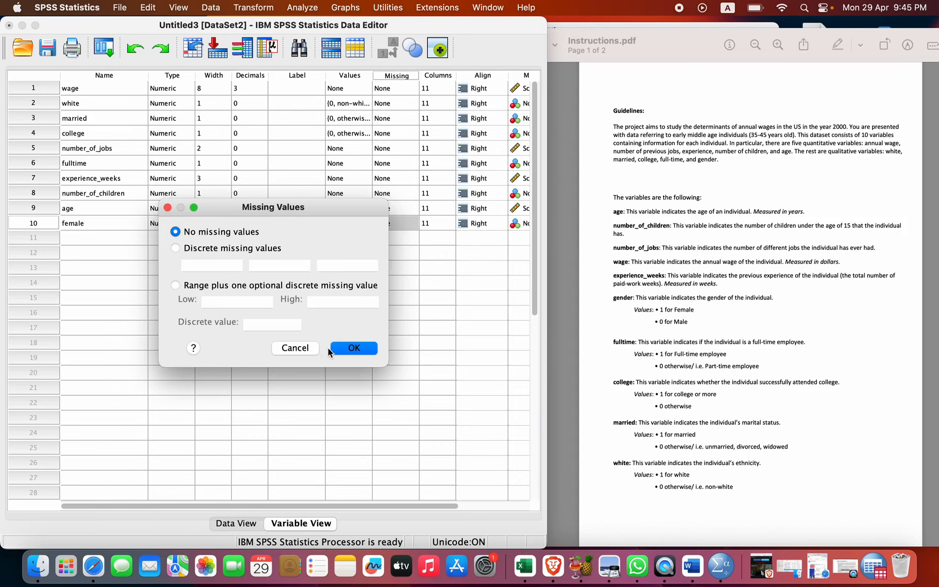
pyautogui.click(295, 348)
pyautogui.click(353, 226)
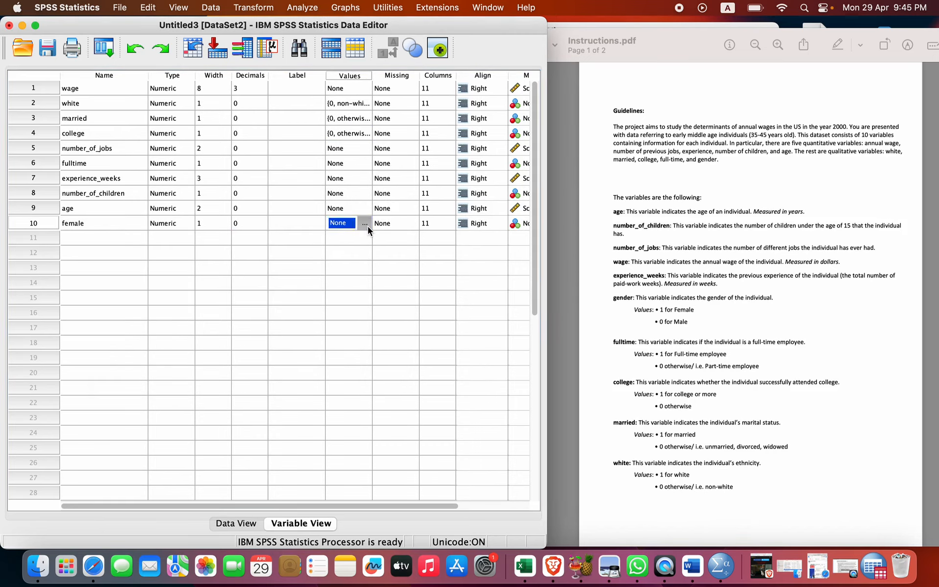
pyautogui.click(368, 226)
pyautogui.write('1')
pyautogui.press('Tab')
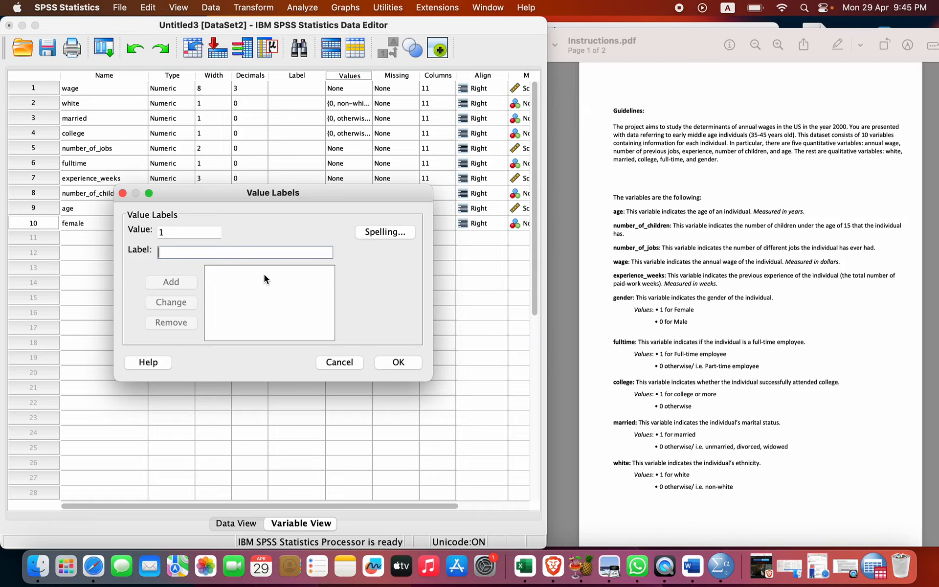
pyautogui.write('fem')
pyautogui.press('BackSpace')
pyautogui.write('male')
pyautogui.click(170, 281)
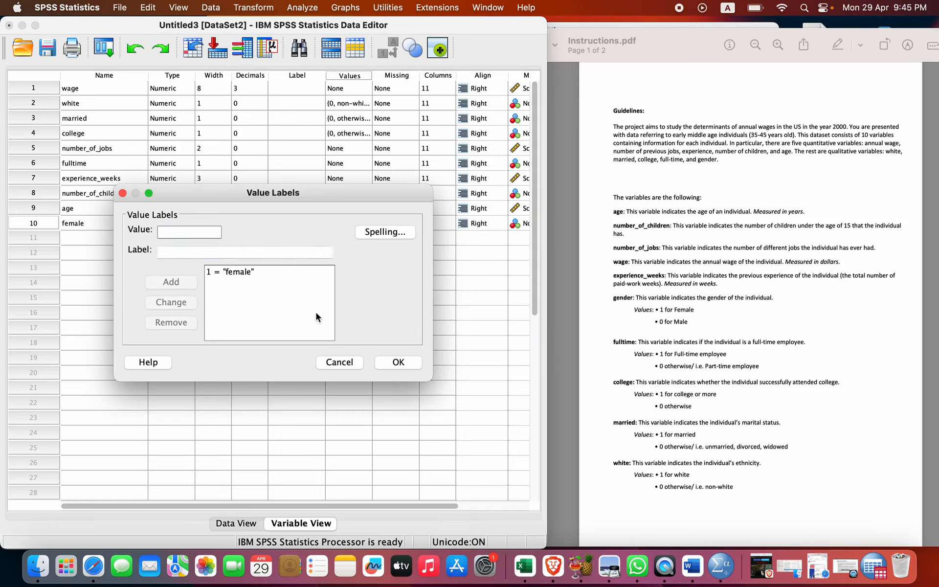
# Add the value label 0 = "Male" to the variable female and apply its value labels.
pyautogui.write('0')
pyautogui.press('Tab')
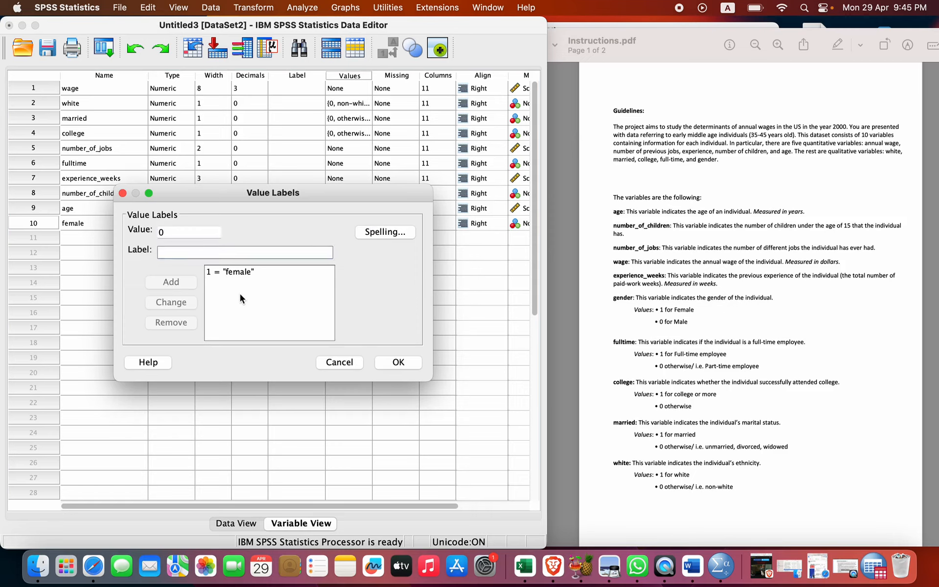
pyautogui.write('Male')
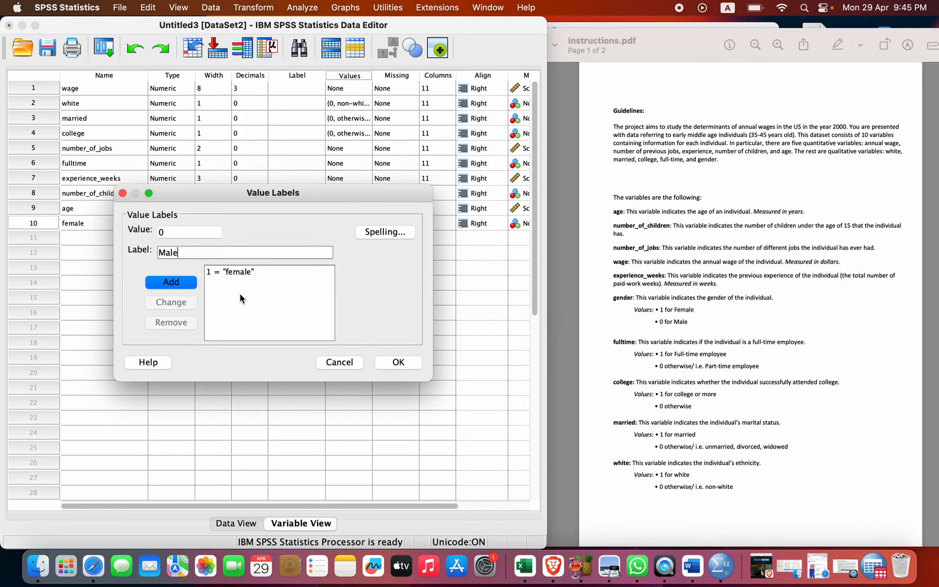
pyautogui.click(184, 285)
pyautogui.click(398, 363)
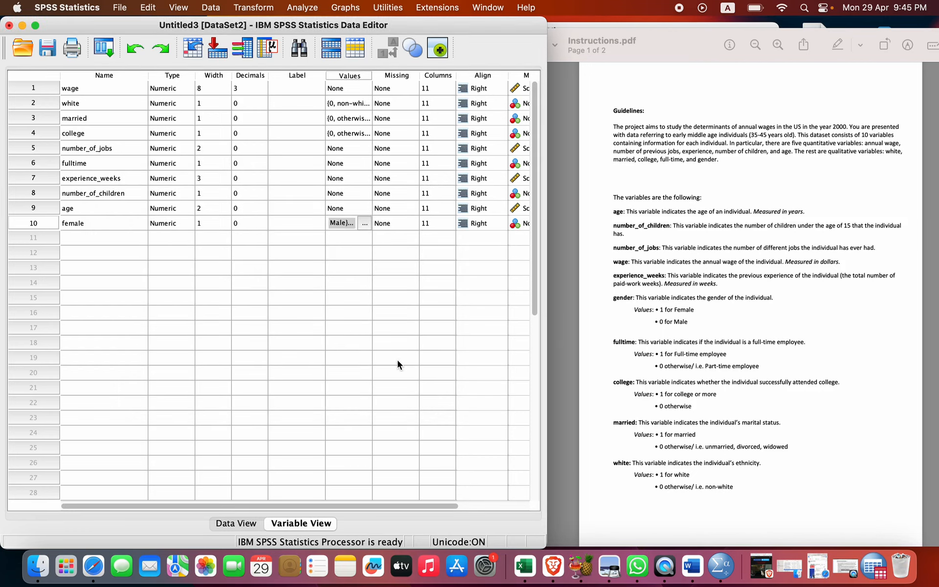
# Add the value label 1 = "Full-time employee" to the variable fulltime.
pyautogui.click(367, 162)
pyautogui.click(368, 163)
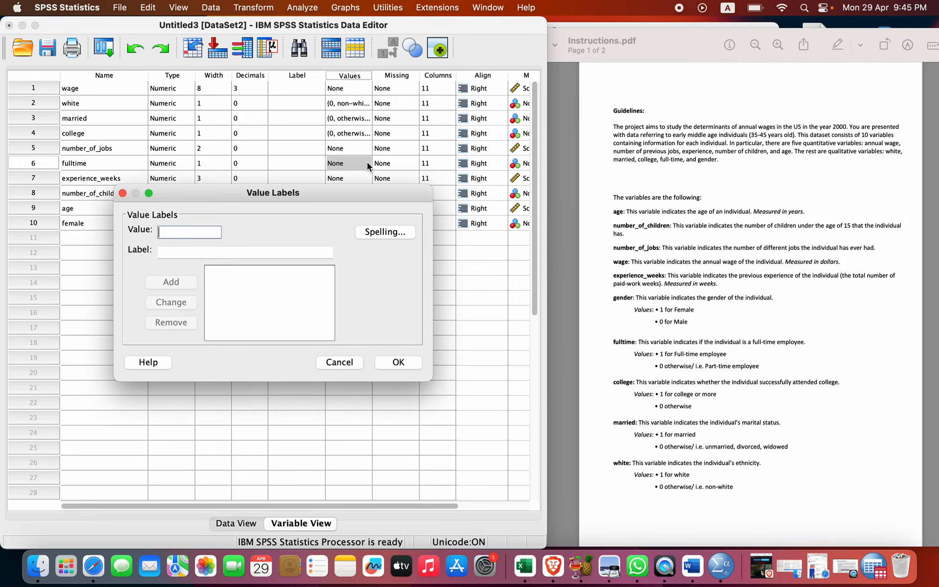
pyautogui.write('1')
pyautogui.press('Tab')
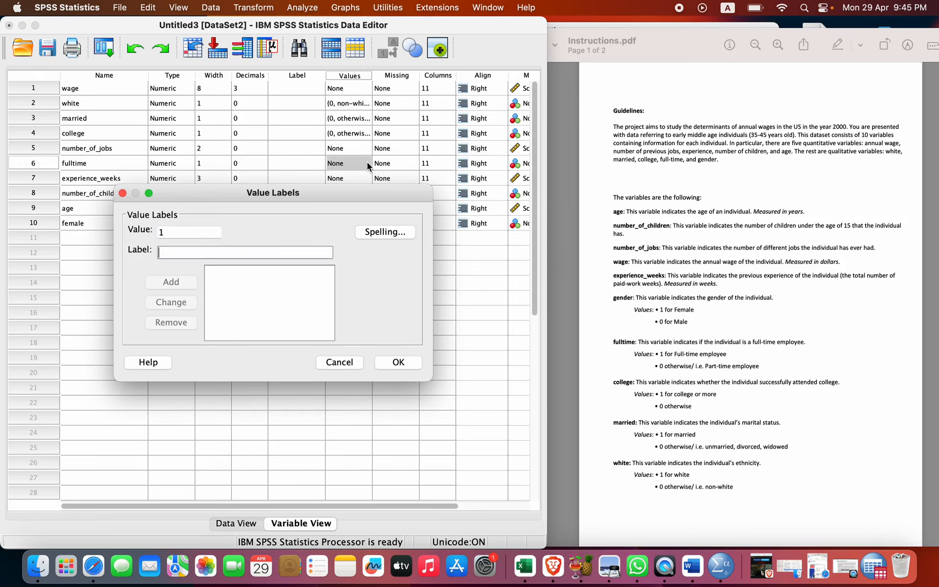
pyautogui.write('Full0time')
pyautogui.press('BackSpace')
pyautogui.press('BackSpace')
pyautogui.press('BackSpace')
pyautogui.press('BackSpace')
pyautogui.press('BackSpace')
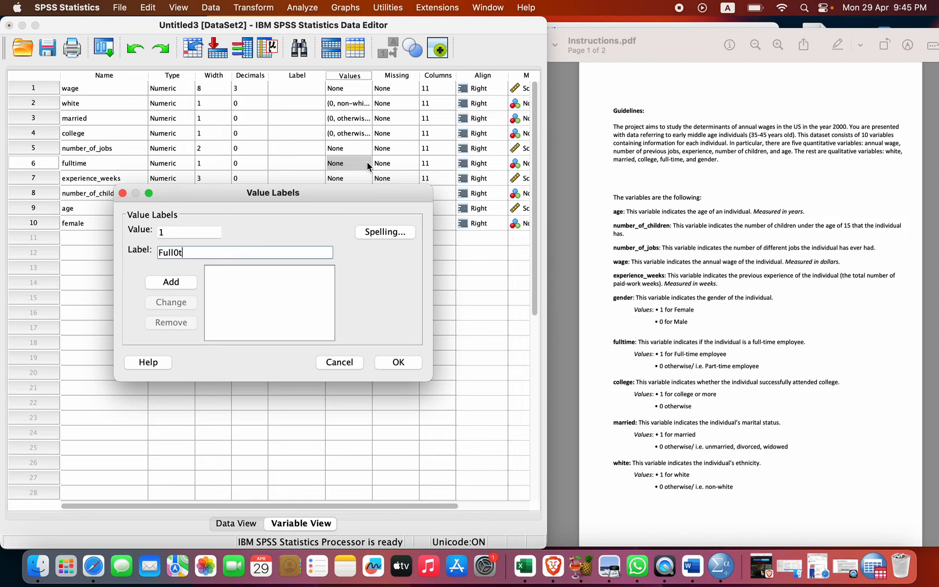
pyautogui.write('-tu')
pyautogui.press('BackSpace')
pyautogui.write('ime employee')
pyautogui.click(188, 277)
# Add the value label 0 = "Part-time Employee" to the variable fulltime and apply its value labels.
pyautogui.write('0')
pyautogui.press('Tab')
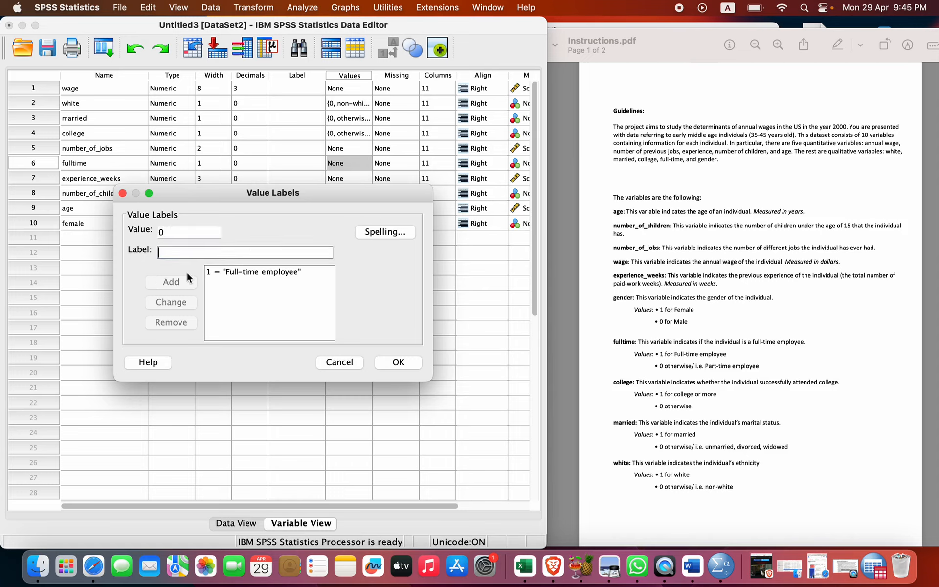
pyautogui.write('Part-time')
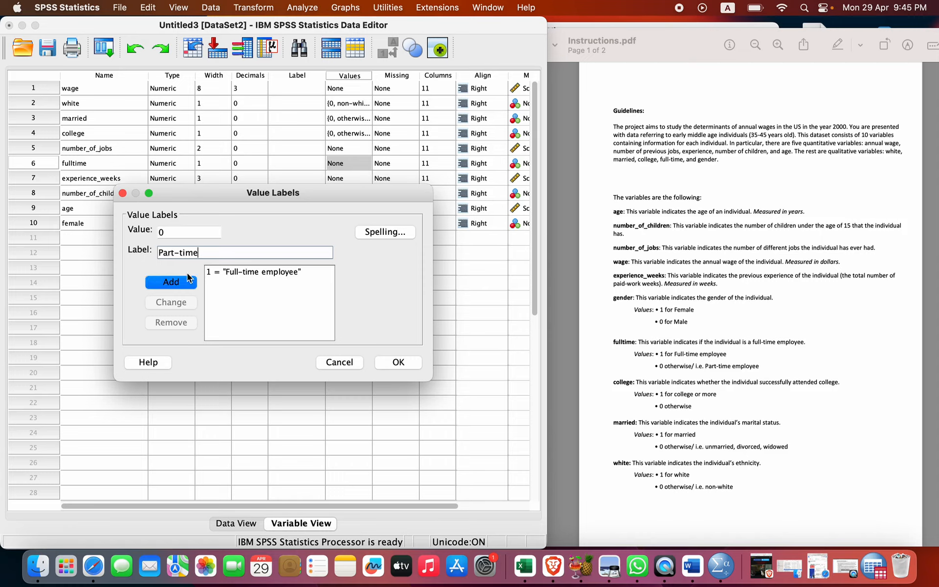
pyautogui.write(' Employee')
pyautogui.click(189, 278)
pyautogui.click(399, 361)
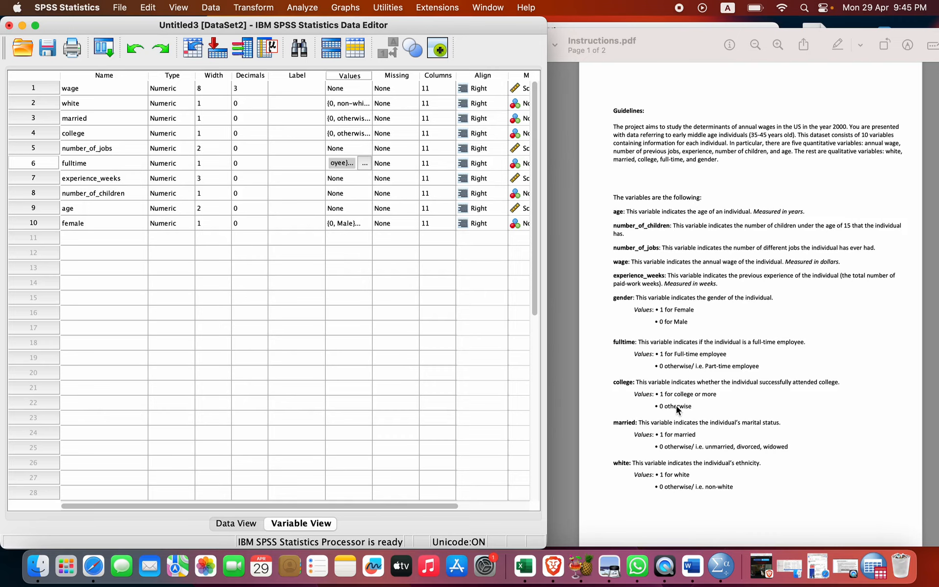
# Set up a Frequencies analysis with the variables white, married, college and fulltime.
pyautogui.scroll(-6, 677, 409)
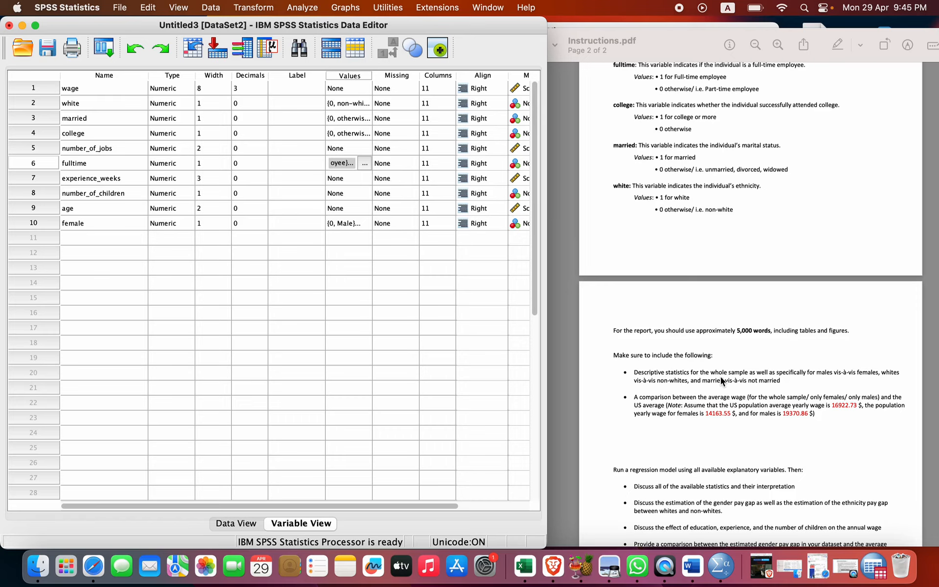
pyautogui.click(304, 12)
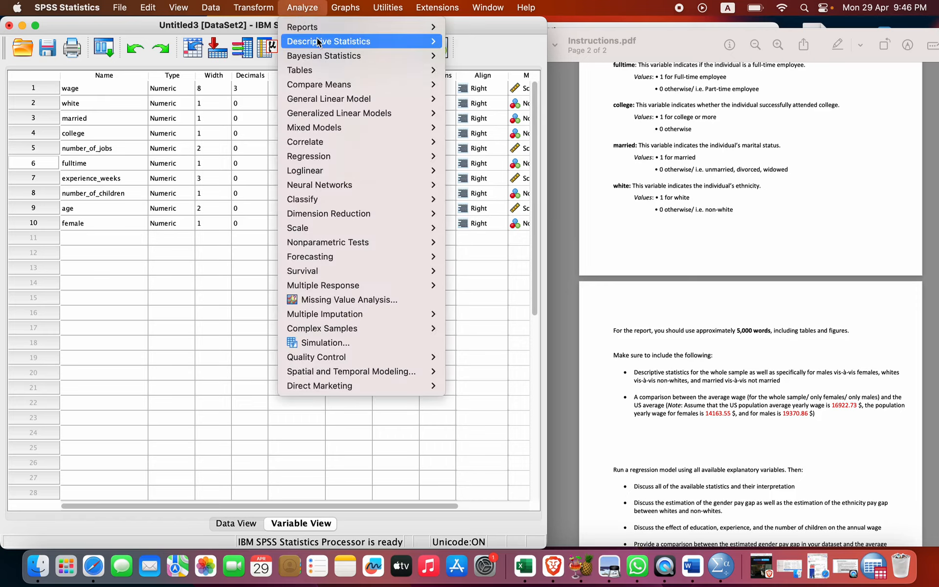
pyautogui.moveTo(319, 43)
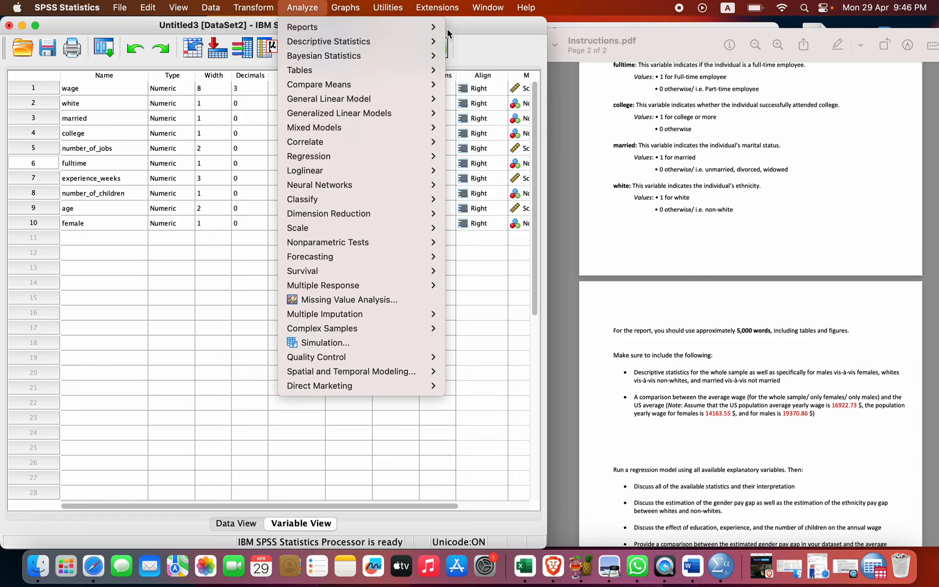
pyautogui.moveTo(398, 42)
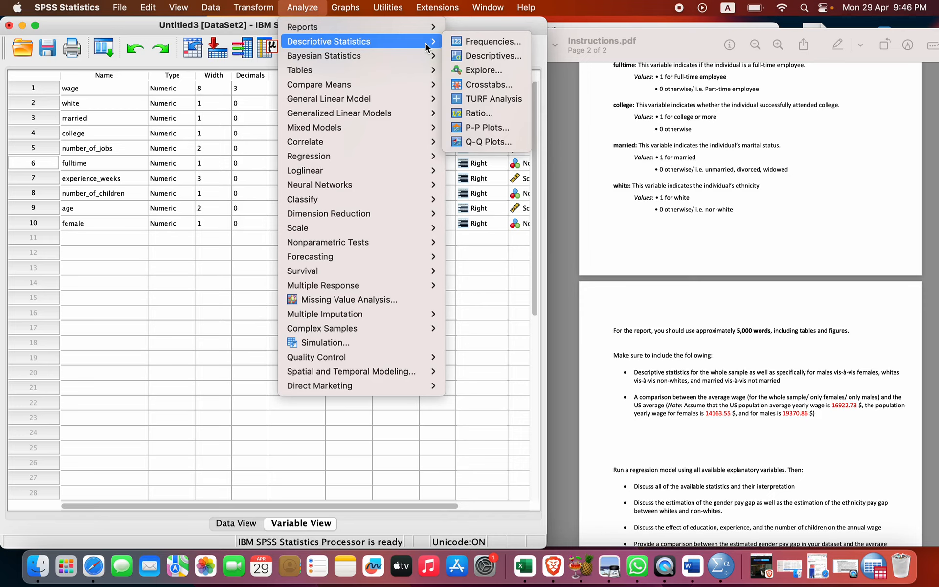
pyautogui.click(483, 42)
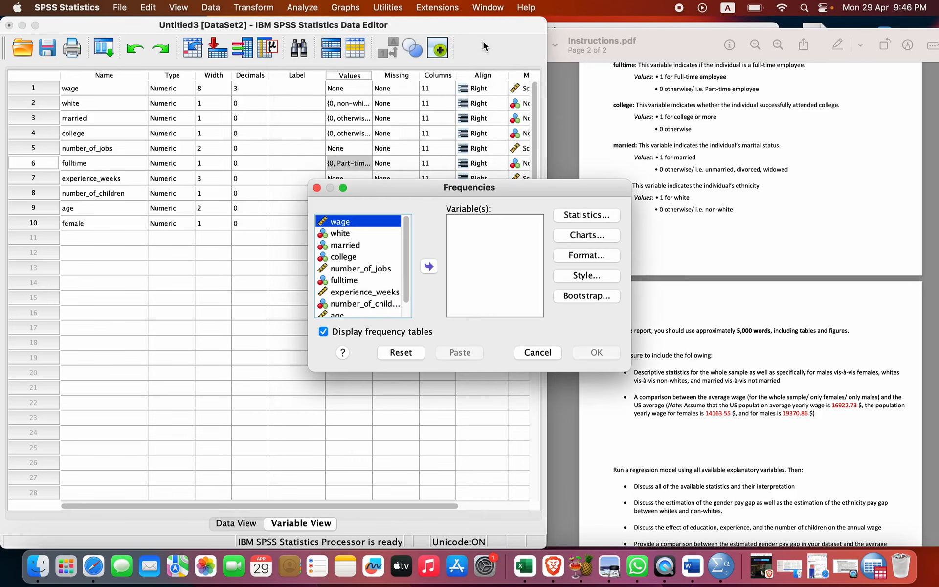
pyautogui.click(346, 235)
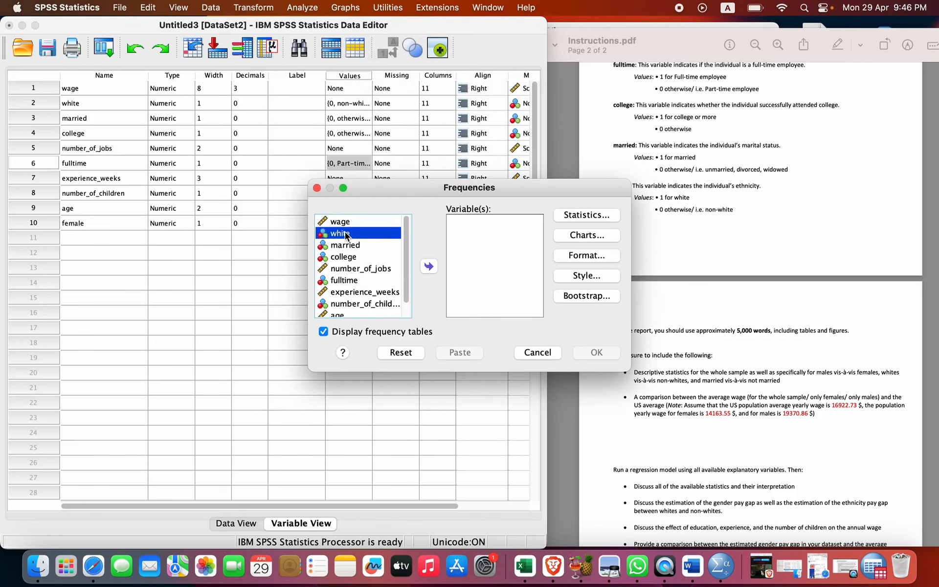
pyautogui.click(429, 266)
pyautogui.click(353, 235)
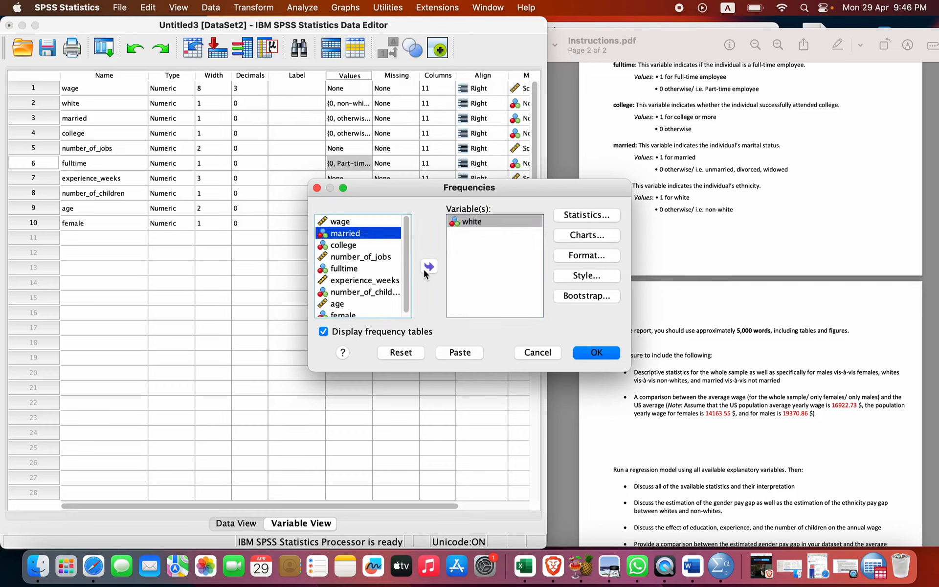
pyautogui.click(429, 266)
pyautogui.click(358, 237)
pyautogui.click(426, 266)
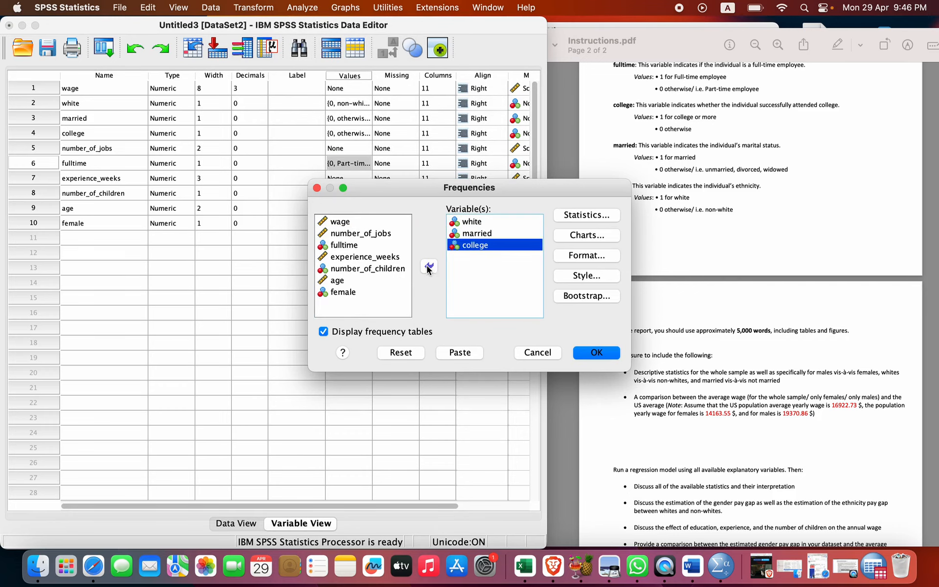
pyautogui.click(345, 245)
pyautogui.click(422, 265)
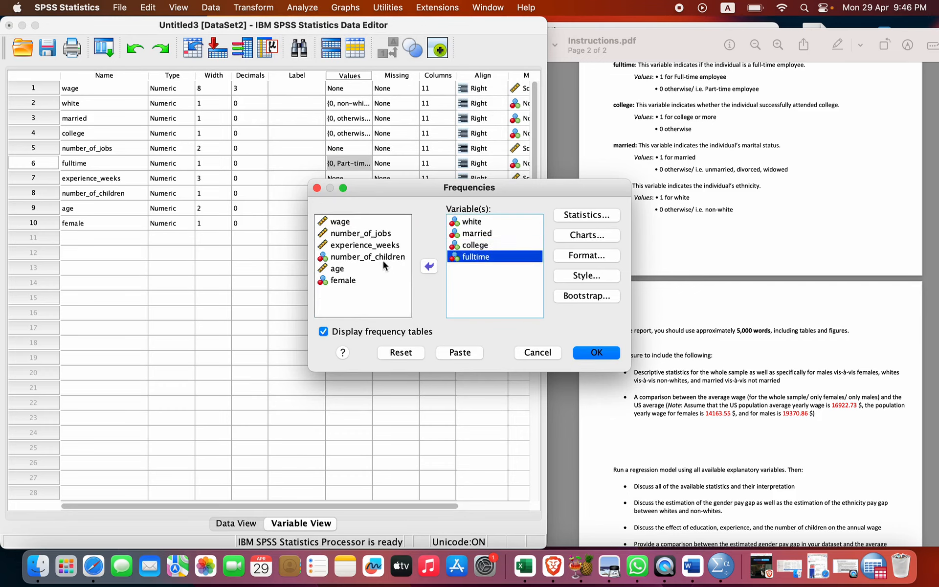
pyautogui.click(353, 256)
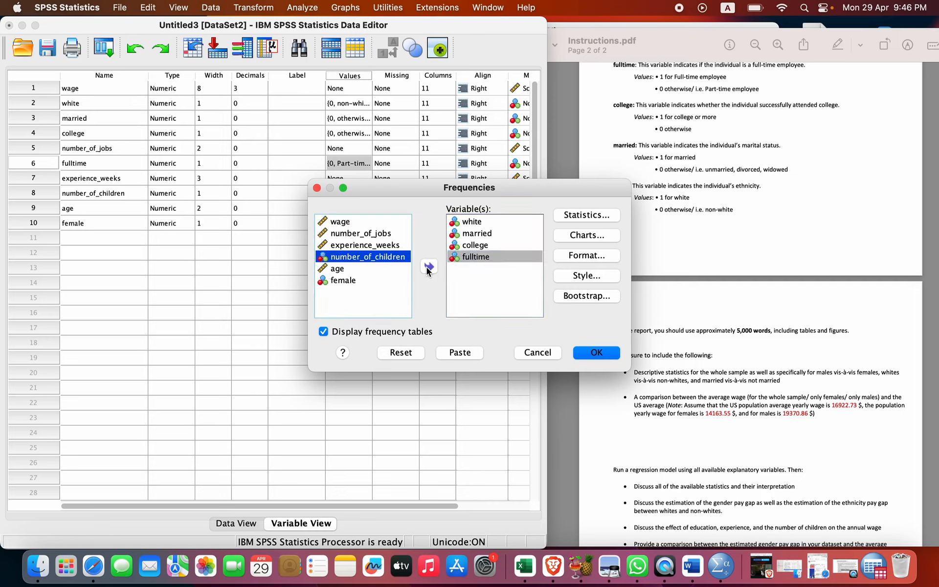
pyautogui.click(429, 267)
pyautogui.click(369, 268)
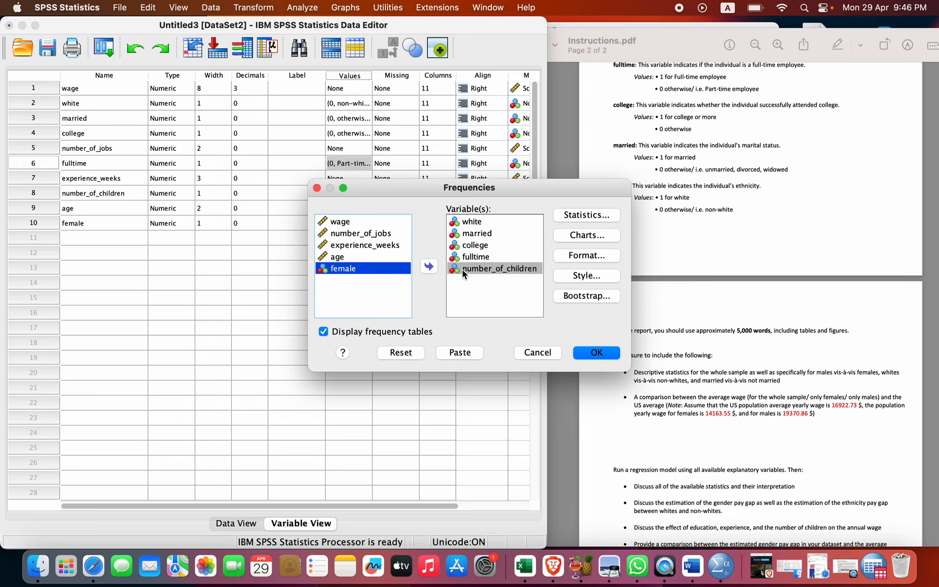
pyautogui.click(462, 269)
pyautogui.click(429, 267)
# Add the variable female to the Frequencies analysis and run it.
pyautogui.click(380, 282)
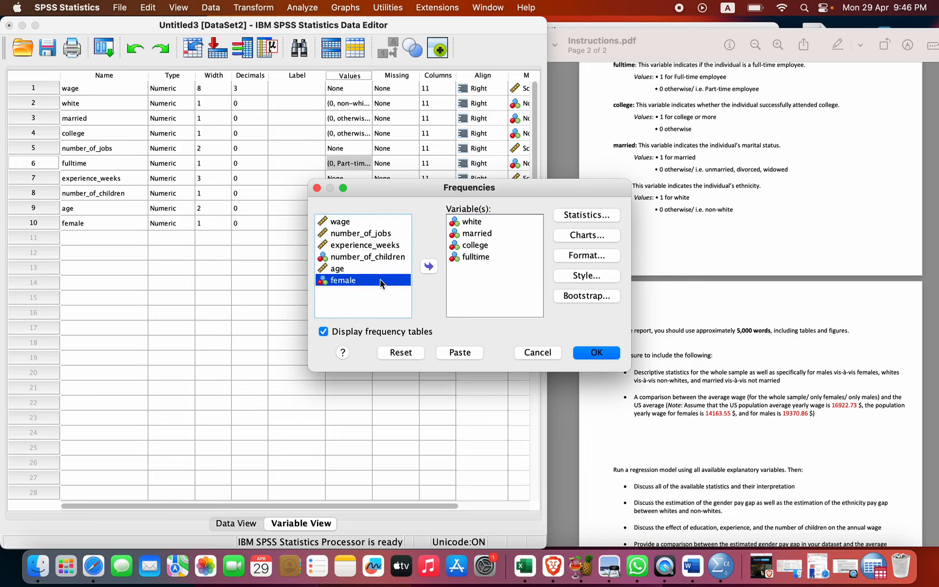
pyautogui.click(430, 267)
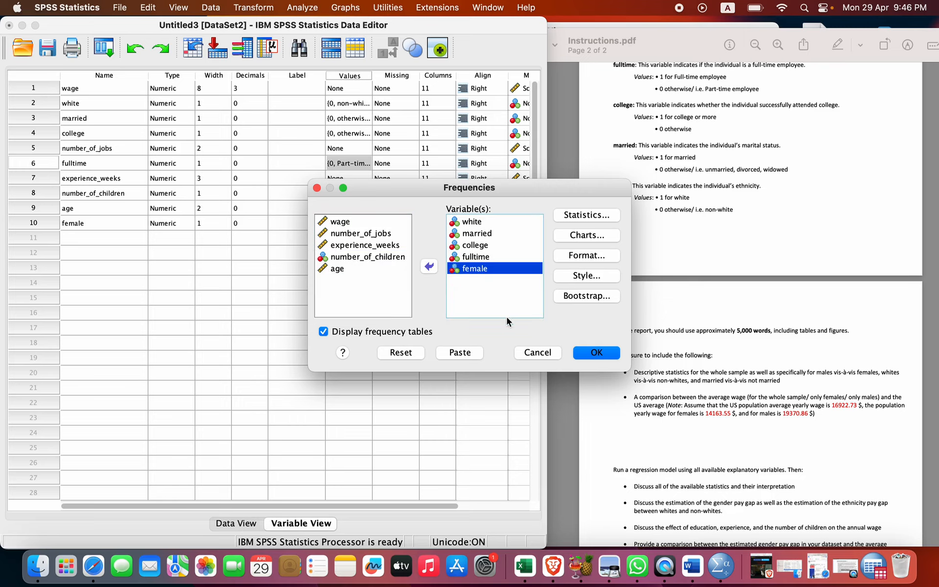
pyautogui.click(580, 353)
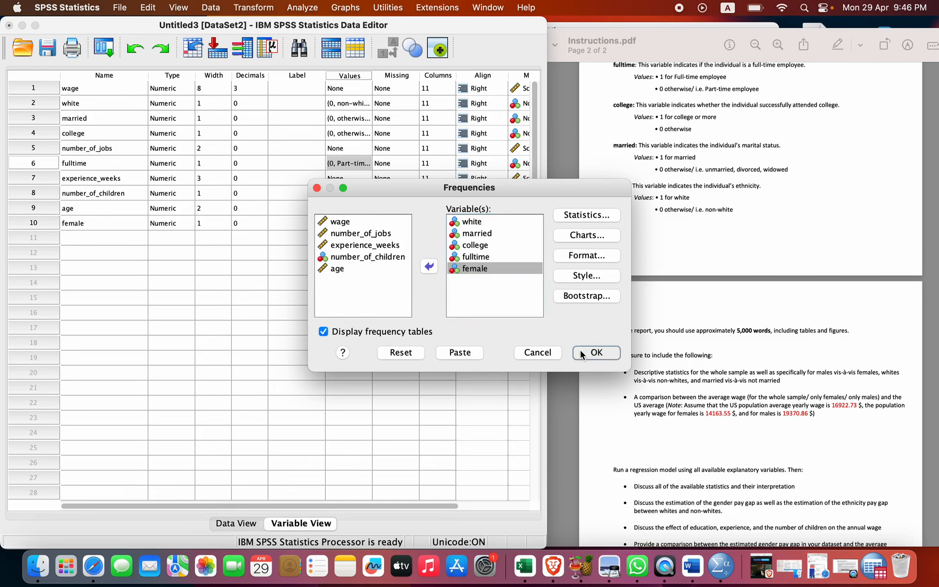
pyautogui.scroll(-5, 425, 277)
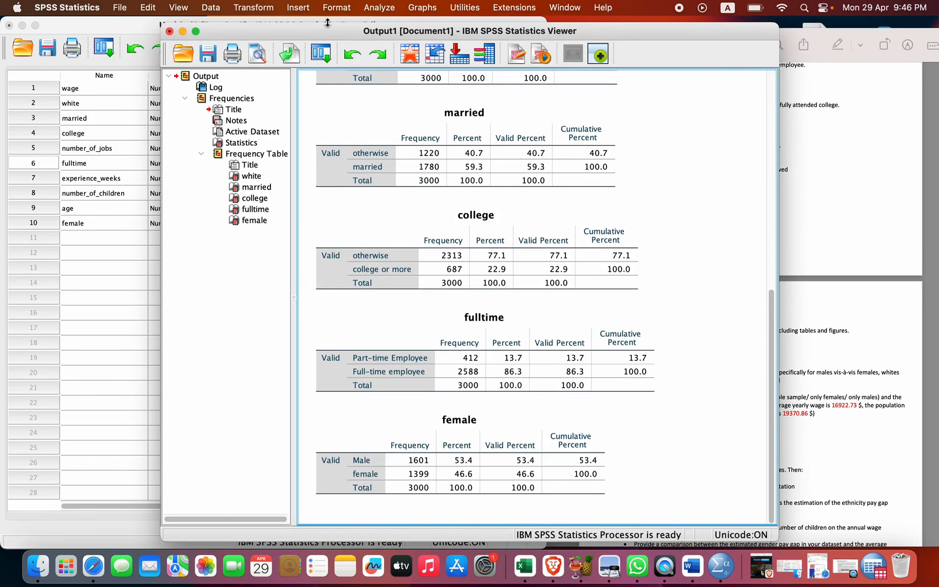
# Run the Frequencies analysis again for the same five qualitative variables, with bar charts included.
pyautogui.click(375, 7)
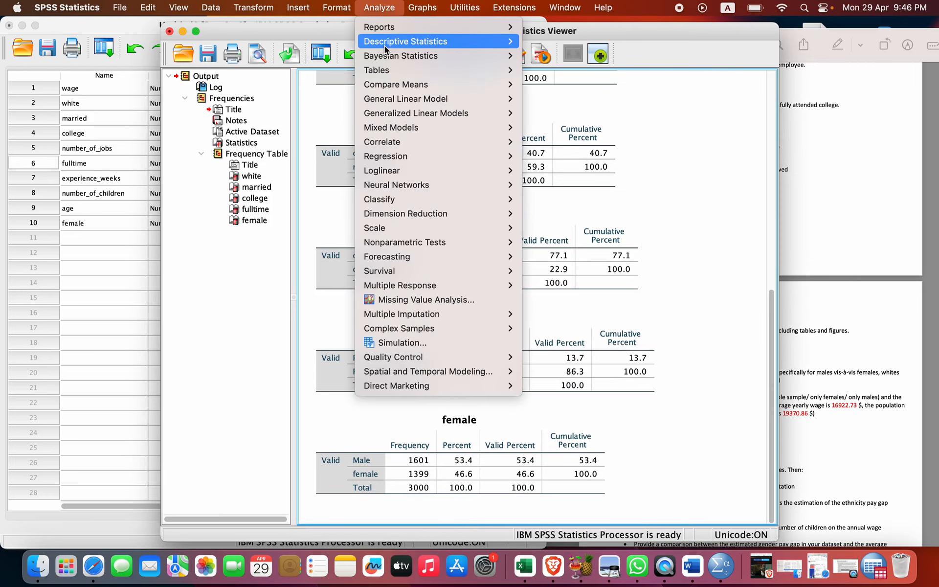
pyautogui.click(558, 43)
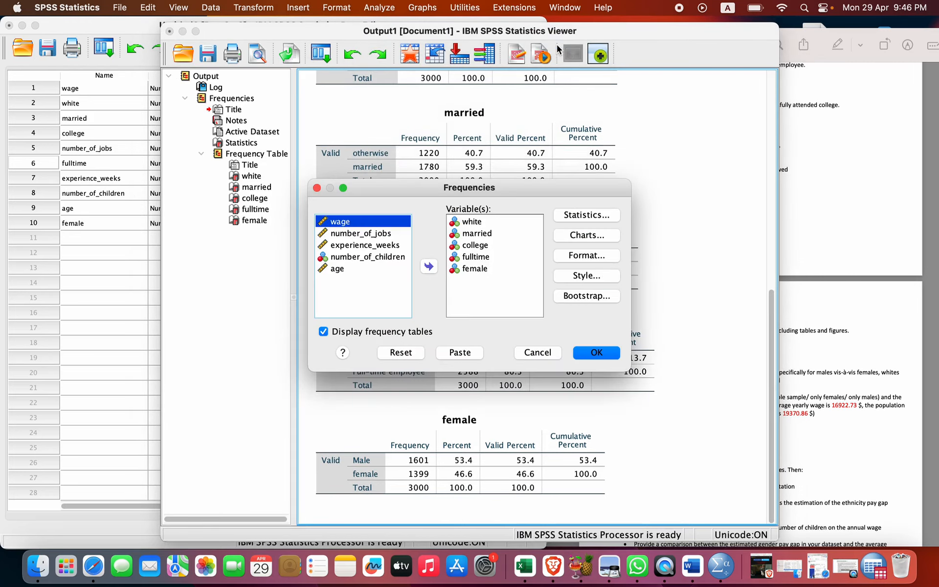
pyautogui.click(560, 236)
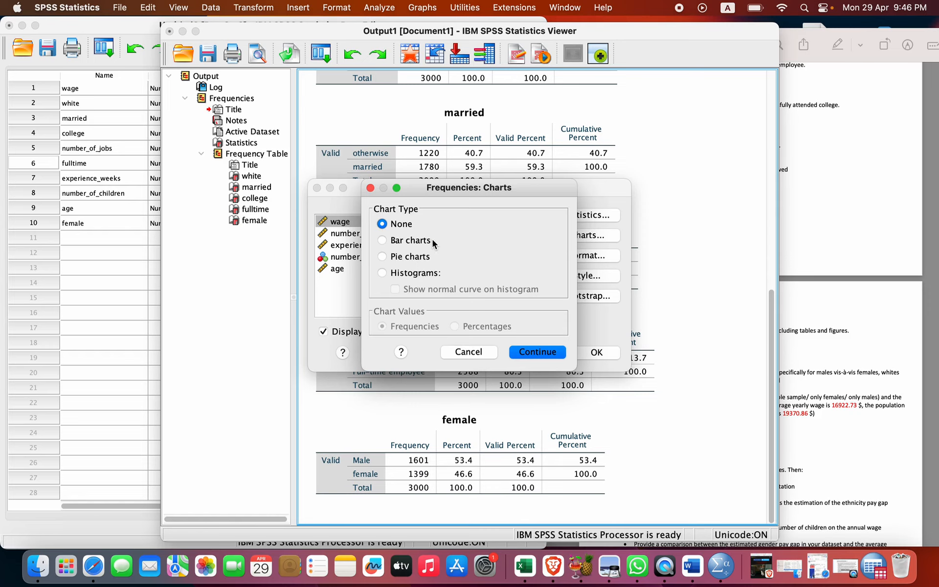
pyautogui.click(432, 242)
pyautogui.click(534, 354)
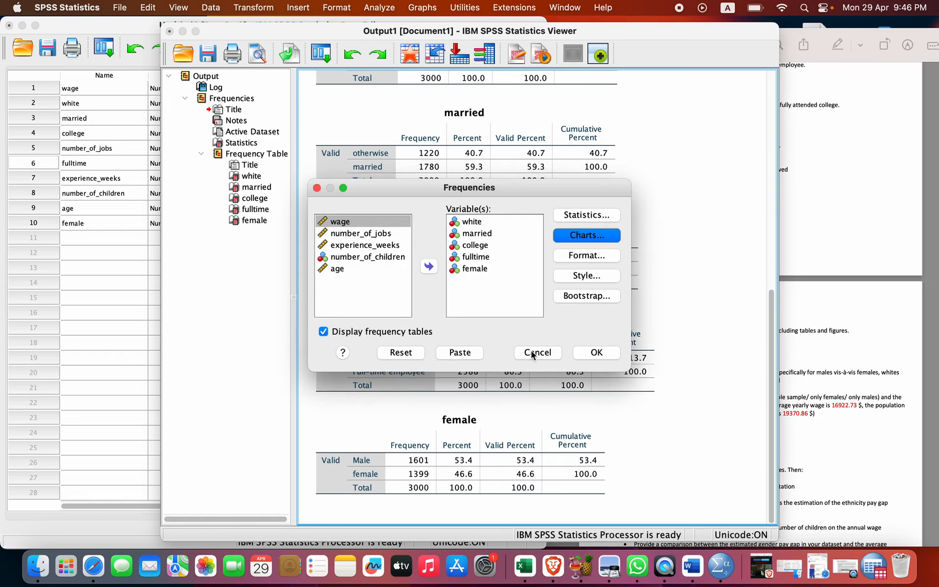
pyautogui.click(583, 357)
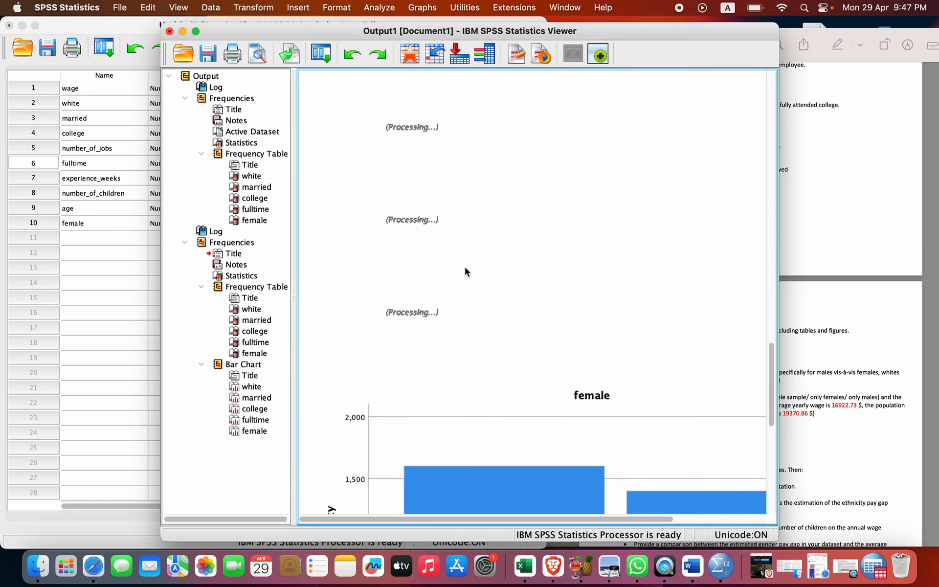
# Maximize the output window and open the bar chart of the variable white in the Chart Editor.
pyautogui.scroll(15, 465, 273)
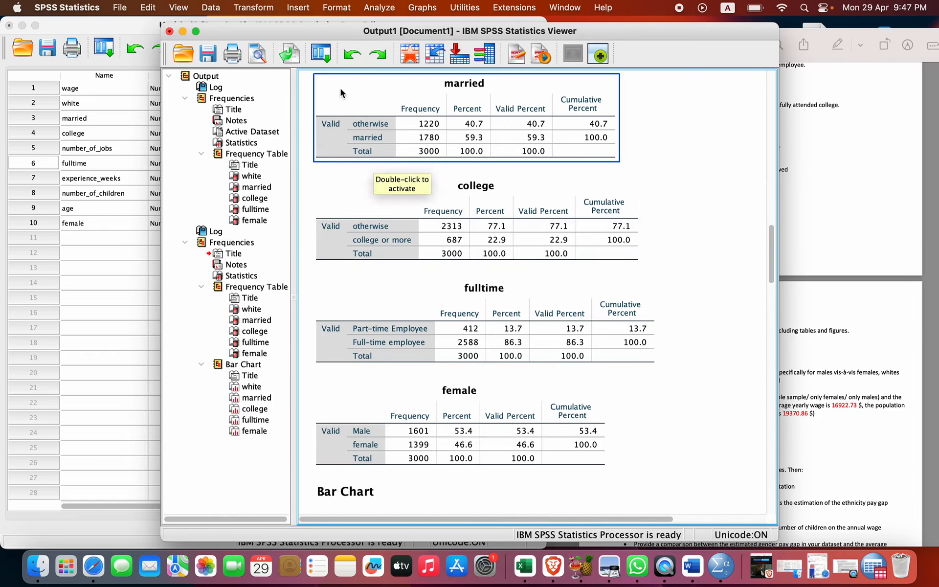
pyautogui.click(195, 31)
pyautogui.scroll(-10, 332, 298)
pyautogui.scroll(8, 331, 299)
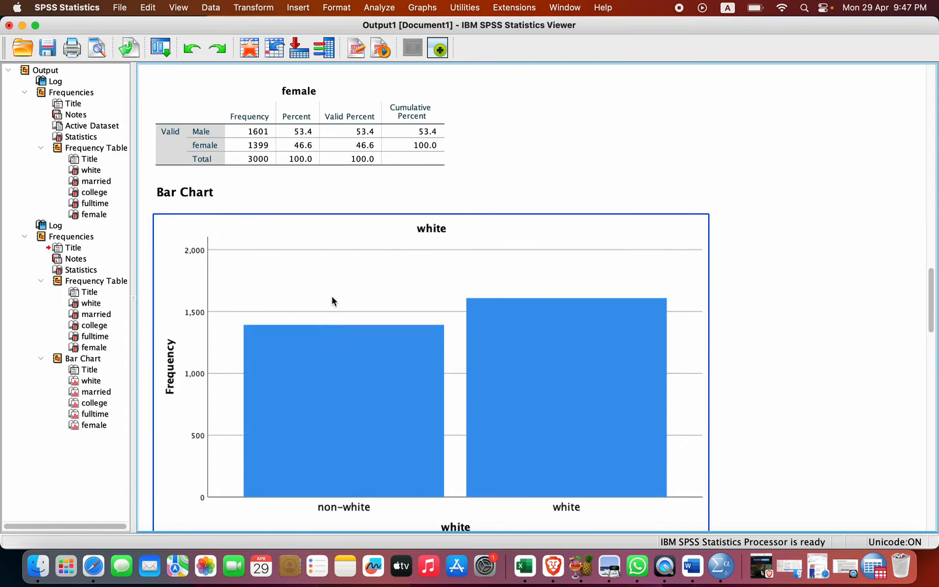
pyautogui.scroll(-3, 331, 297)
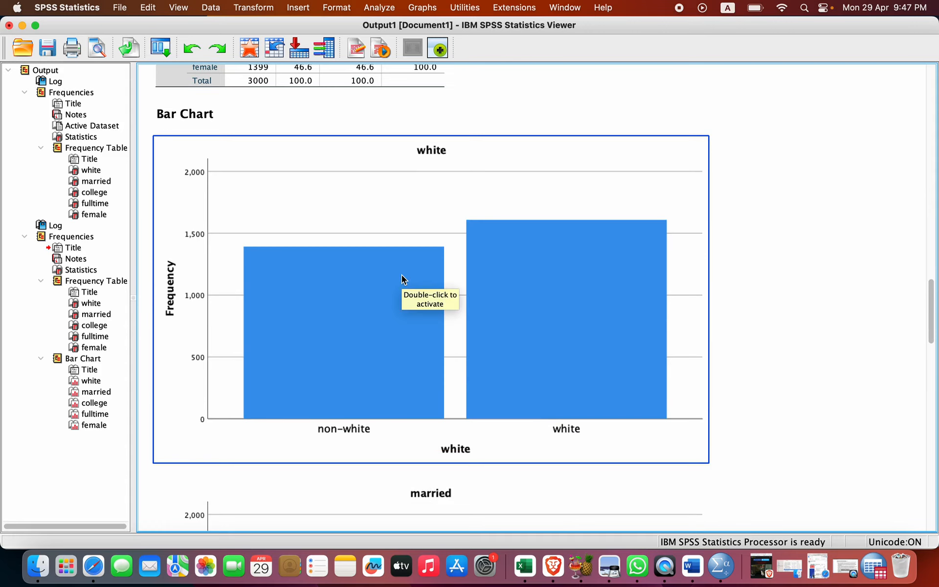
pyautogui.click(381, 287)
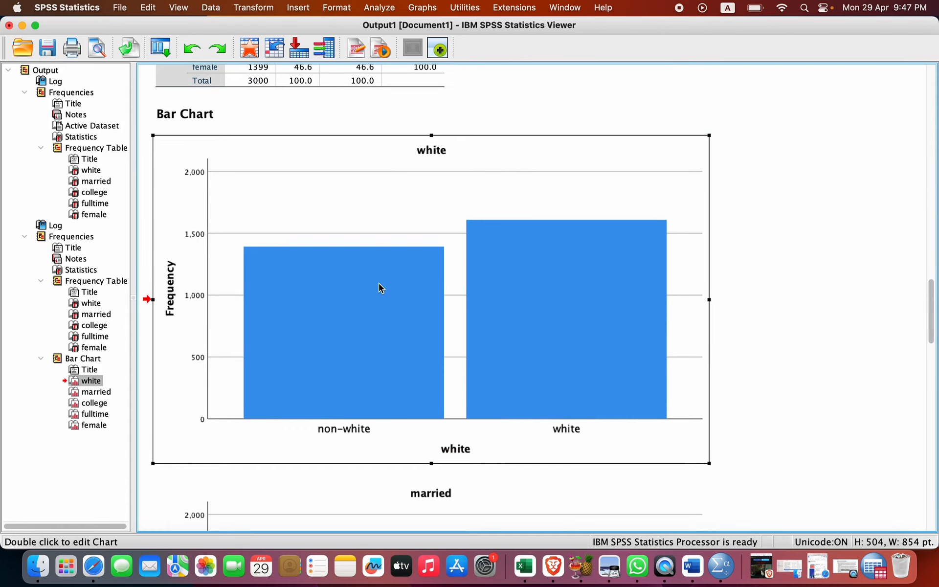
pyautogui.doubleClick(381, 287)
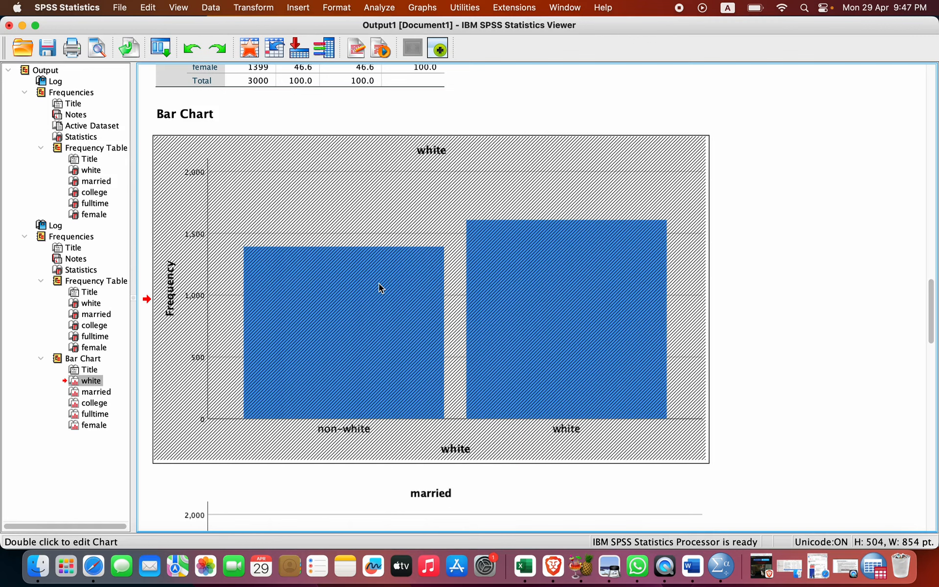
pyautogui.rightClick(365, 308)
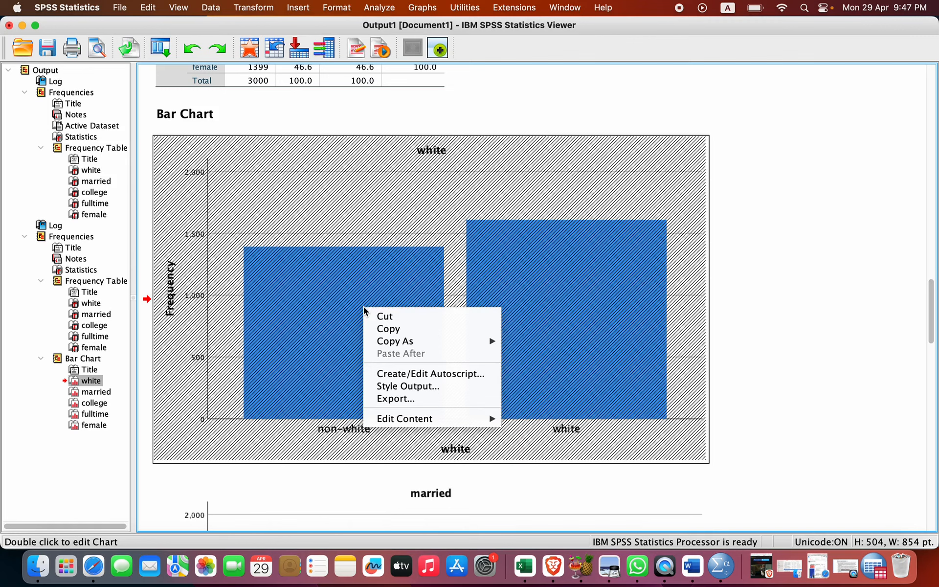
pyautogui.click(332, 315)
pyautogui.rightClick(331, 310)
pyautogui.click(323, 290)
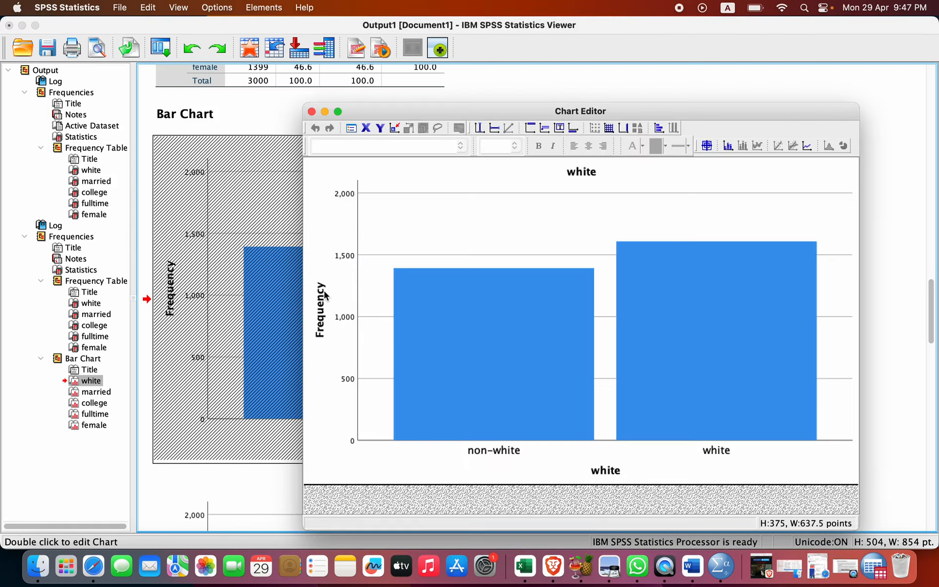
# Show data labels on the bars of the white chart and include Percent alongside Count in the displayed labels.
pyautogui.rightClick(452, 343)
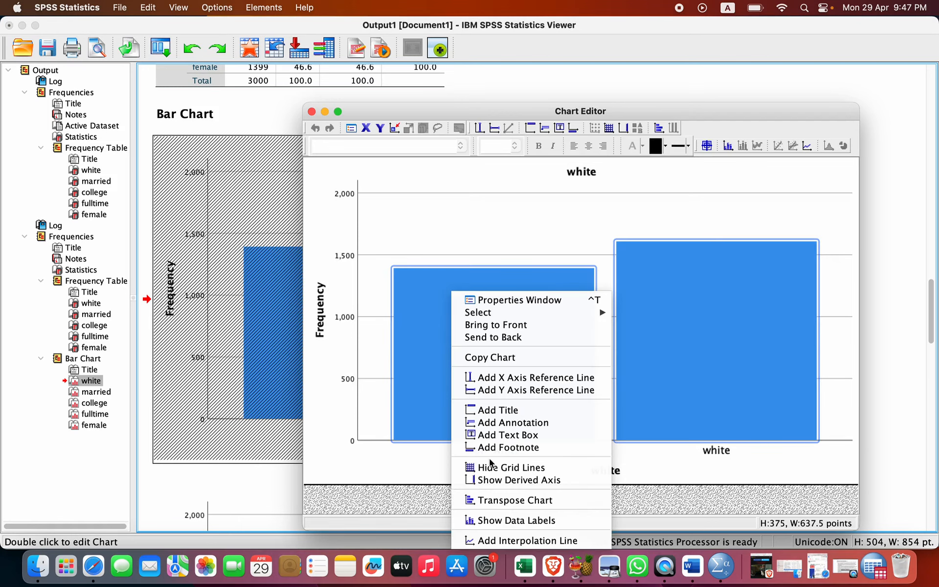
pyautogui.click(499, 518)
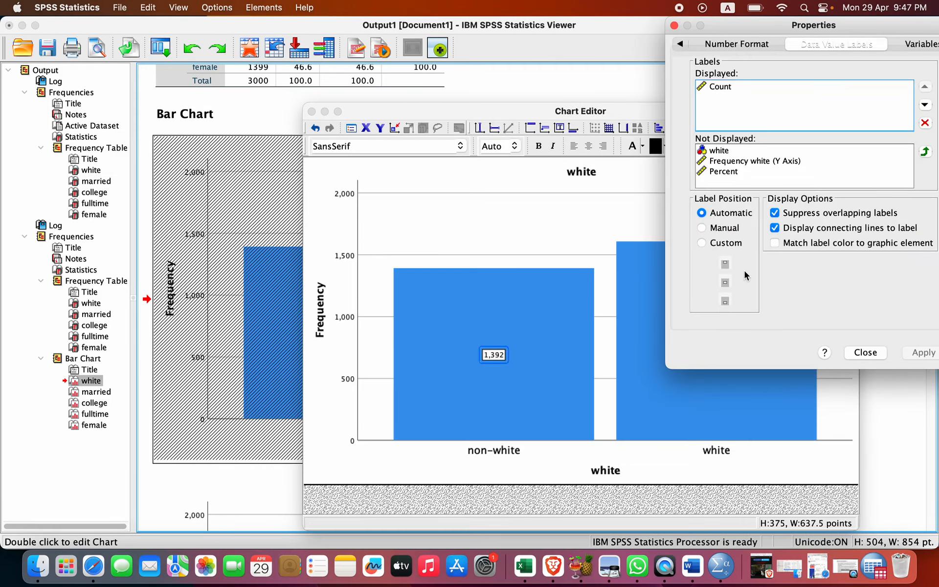
pyautogui.moveTo(749, 32); pyautogui.dragTo(635, 29)
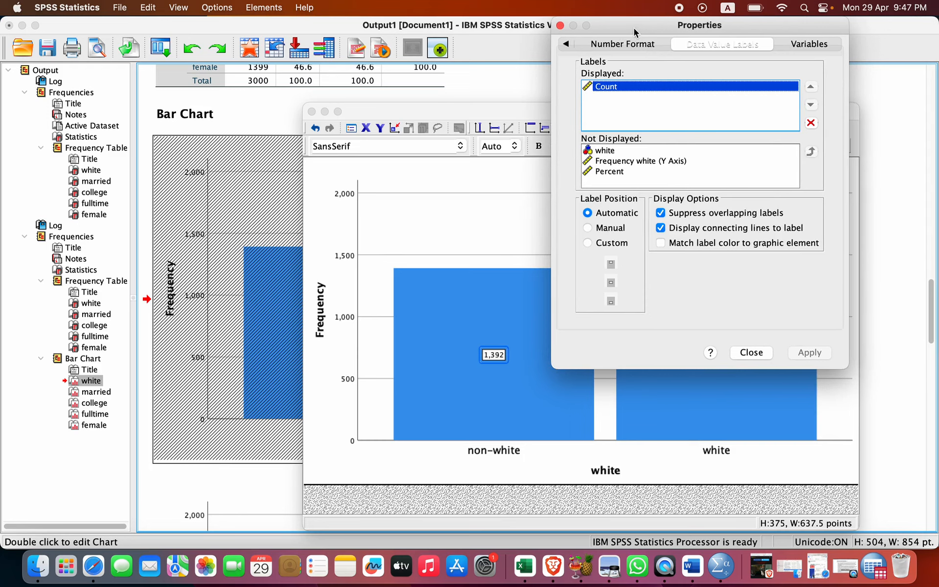
pyautogui.click(609, 172)
pyautogui.click(813, 152)
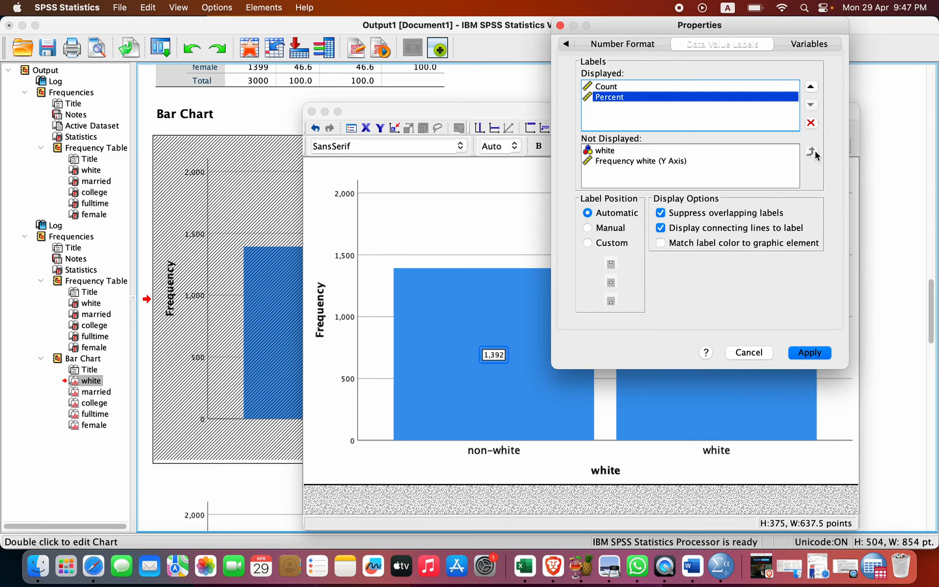
# Apply a custom data label position at the upper end of the bars and close the Chart Editor.
pyautogui.click(609, 248)
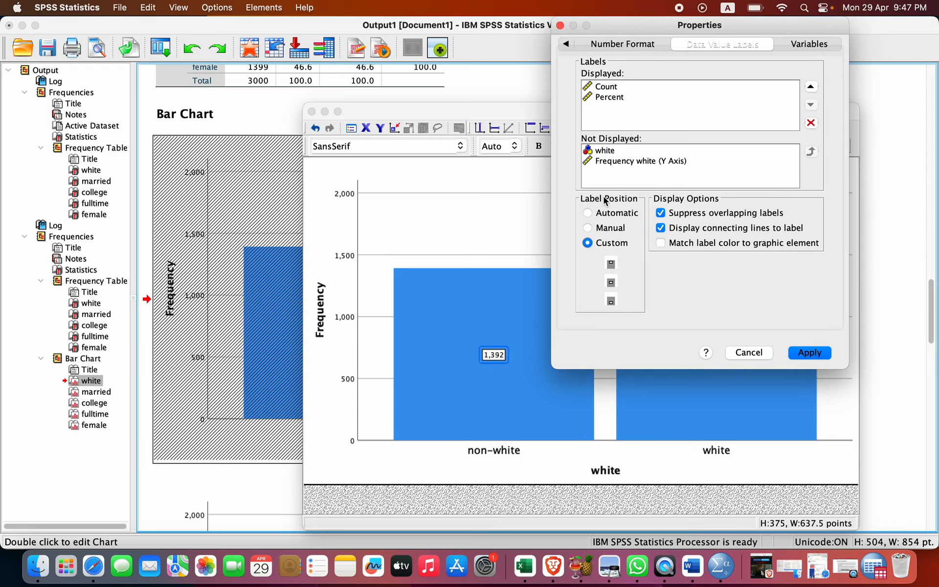
pyautogui.click(614, 264)
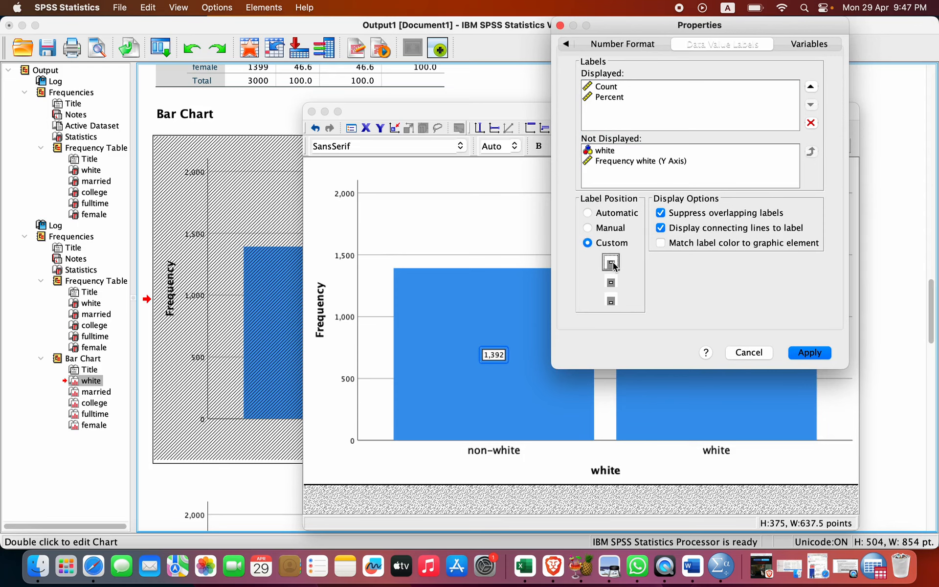
pyautogui.click(814, 360)
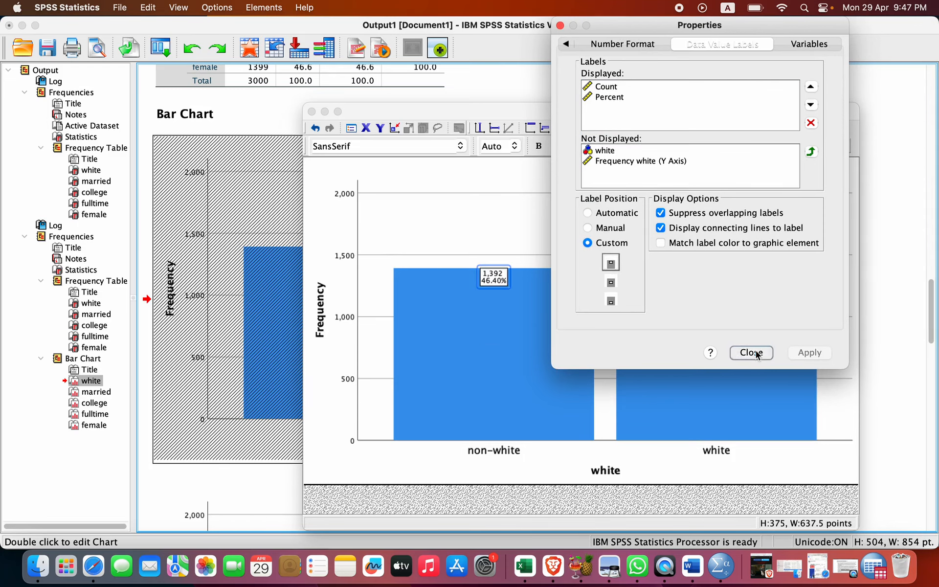
pyautogui.click(748, 352)
pyautogui.click(311, 112)
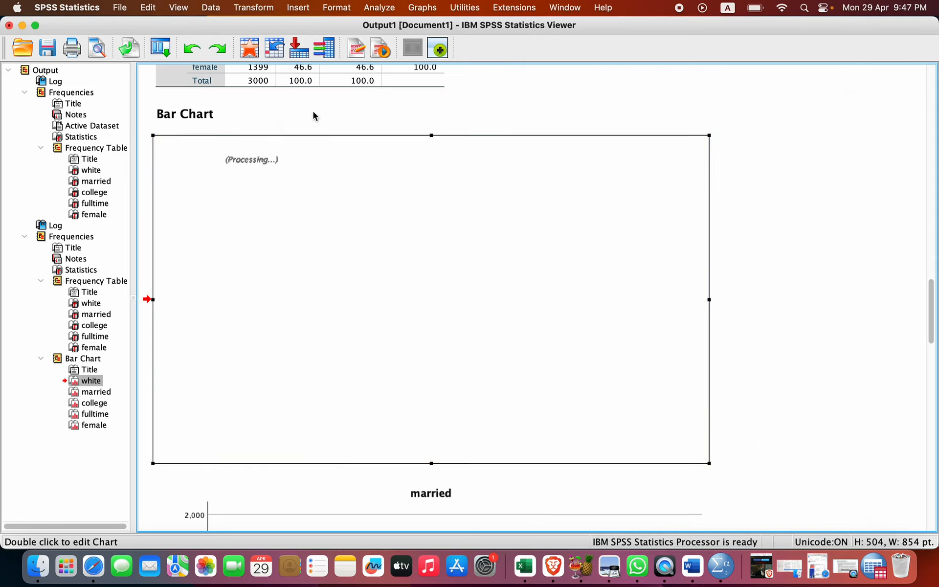
# Look through the output's bar charts for the remaining qualitative variables.
pyautogui.scroll(-5, 363, 306)
pyautogui.scroll(-10, 362, 304)
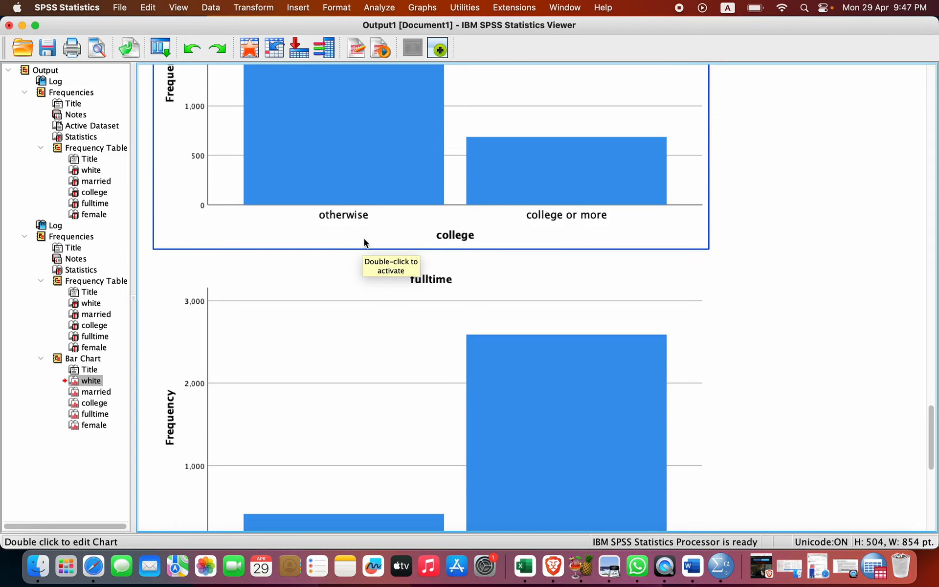
pyautogui.click(348, 438)
pyautogui.scroll(8, 348, 438)
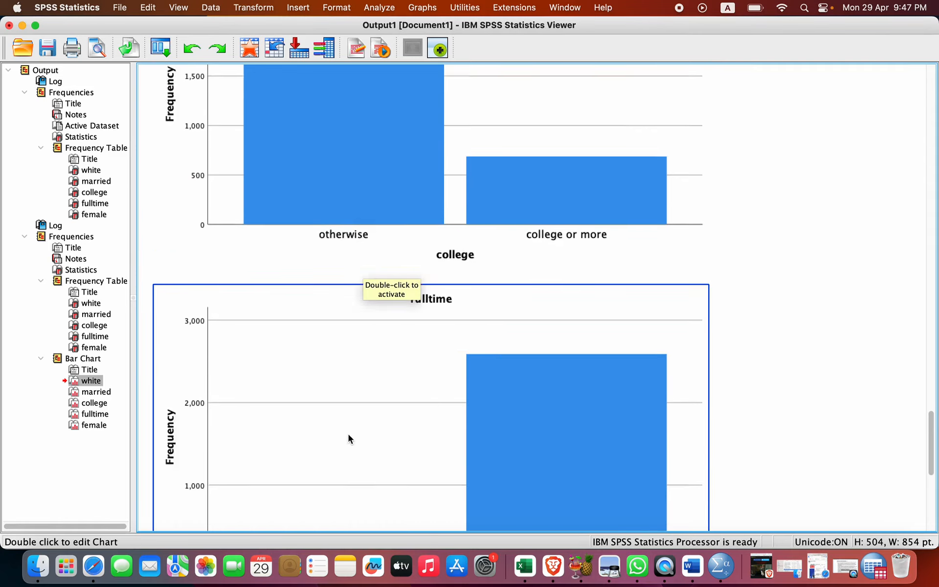
pyautogui.scroll(10, 329, 352)
pyautogui.scroll(-5, 331, 391)
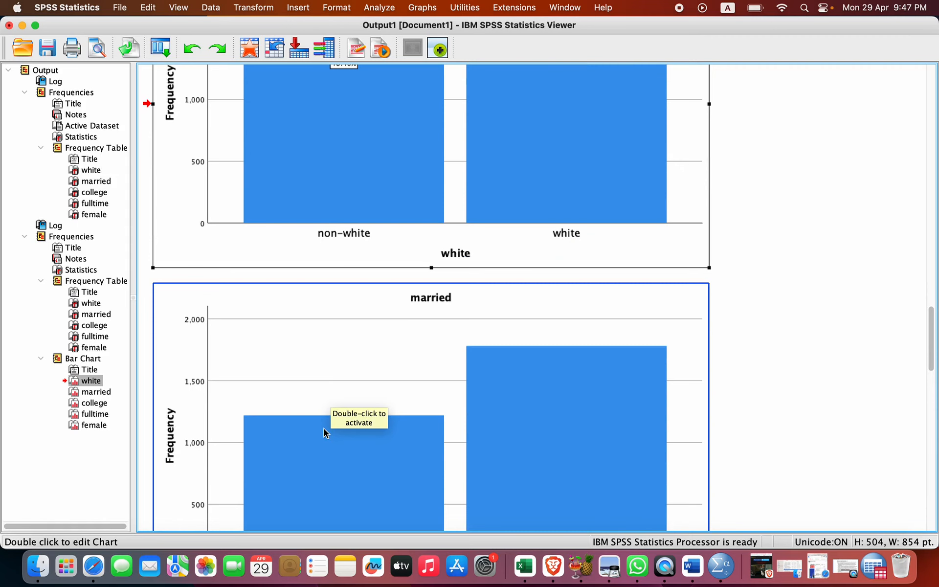
# Move the output window aside and change the measurement level of number_of_children to Scale in the Data Editor.
pyautogui.moveTo(103, 22); pyautogui.dragTo(451, 22)
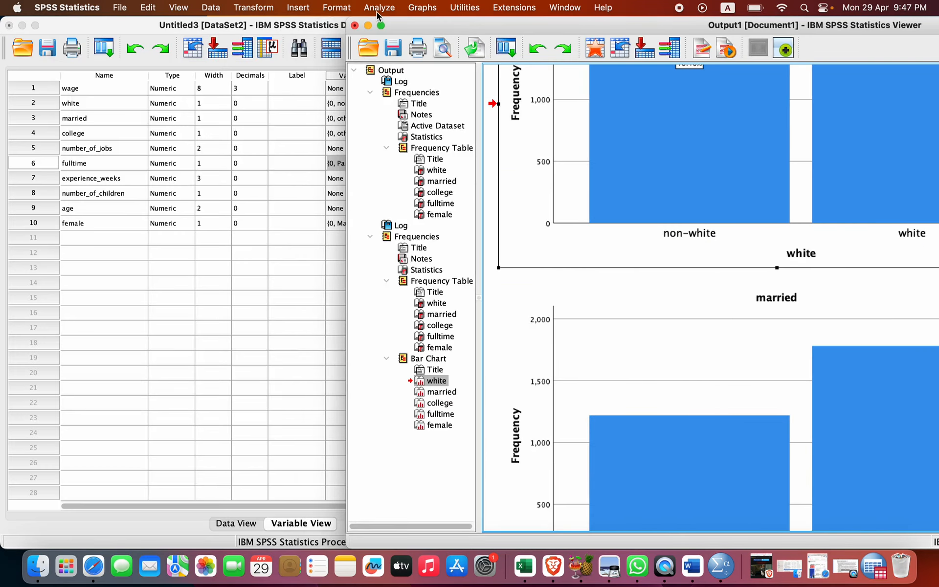
pyautogui.click(239, 246)
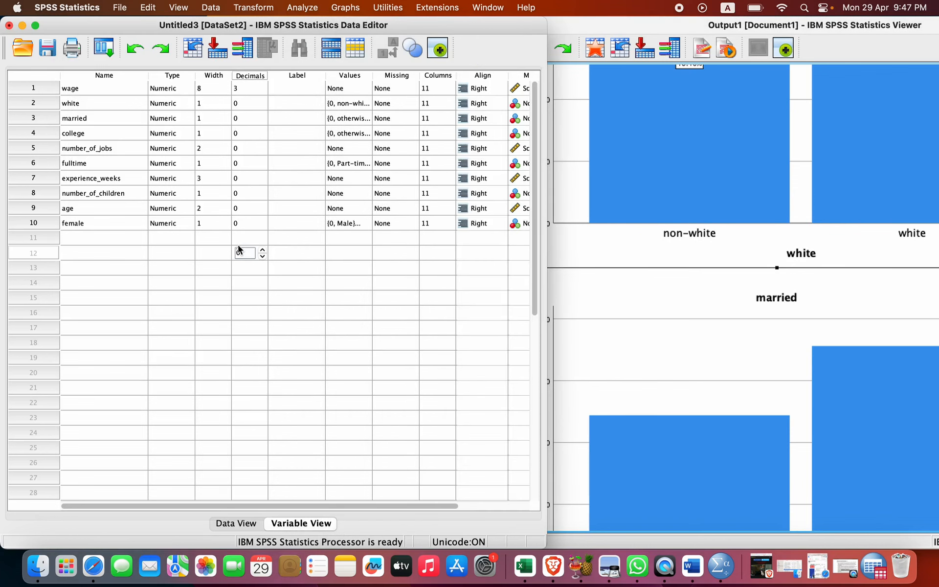
pyautogui.hscroll(5, 325, 233)
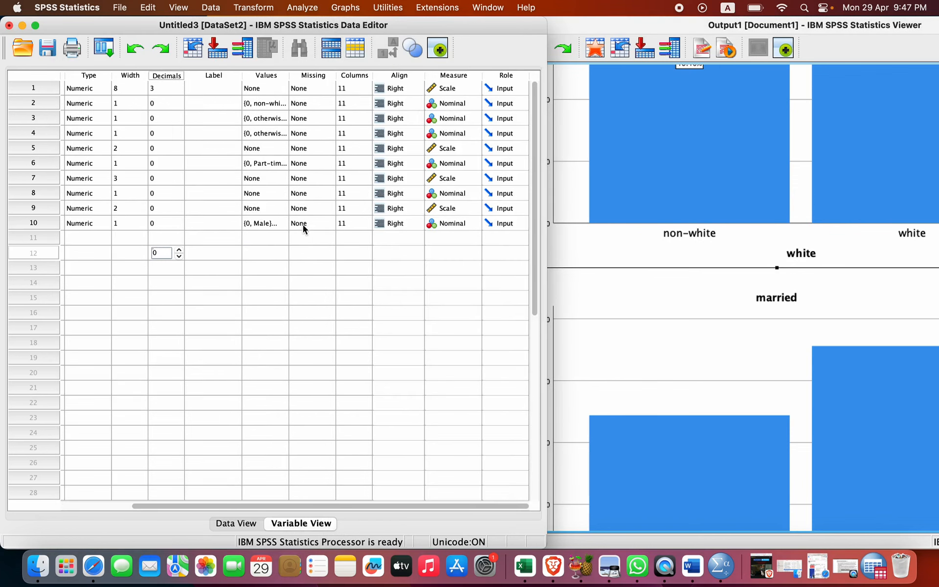
pyautogui.hscroll(-5, 306, 225)
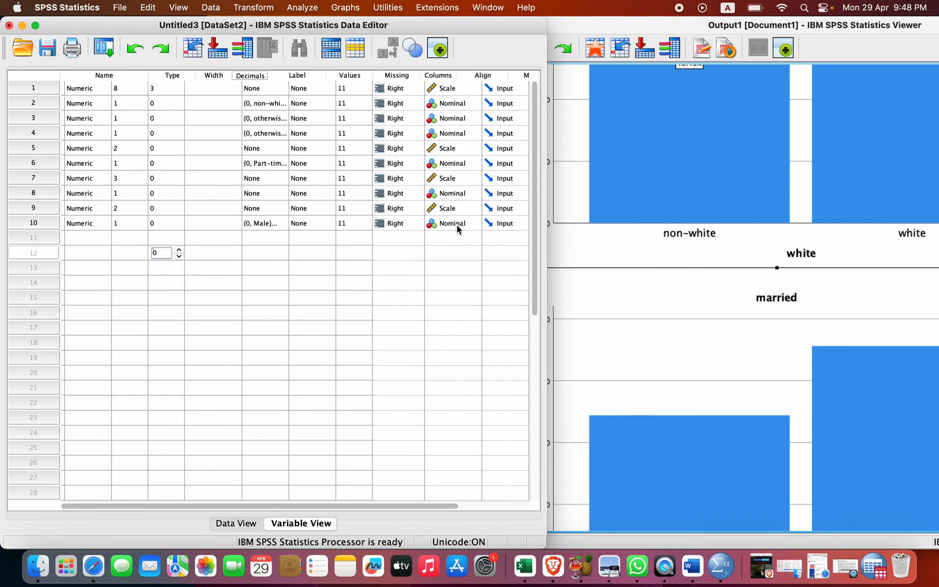
pyautogui.hscroll(5, 459, 229)
pyautogui.click(470, 192)
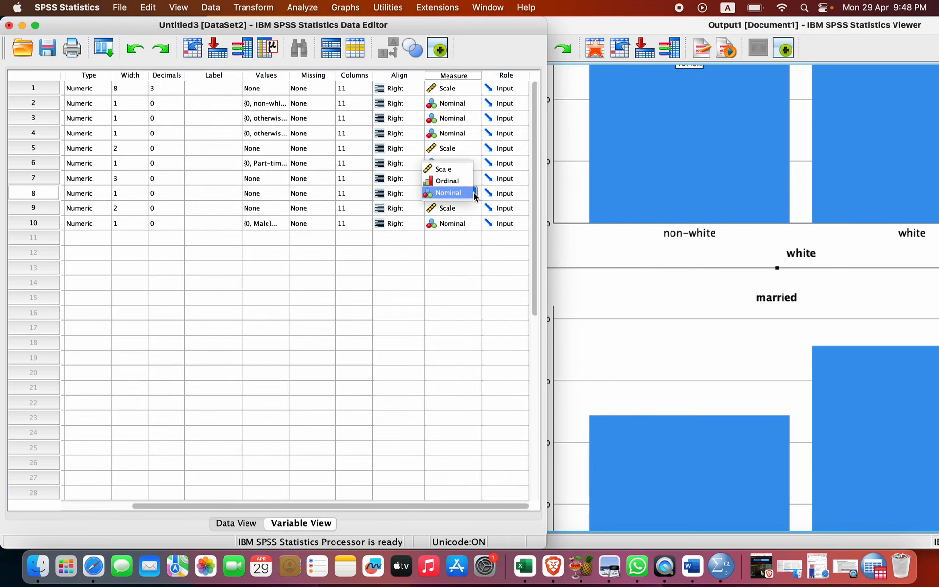
pyautogui.click(454, 170)
pyautogui.hscroll(-5, 318, 224)
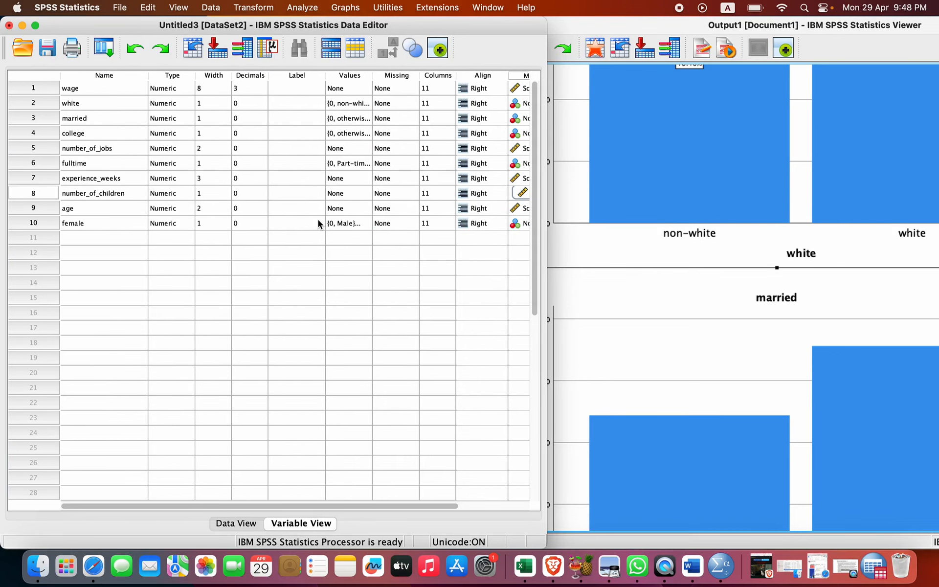
# Start a Descriptives analysis and add wage and number_of_jobs as its variables.
pyautogui.hscroll(5, 318, 224)
pyautogui.click(253, 7)
pyautogui.moveTo(315, 8)
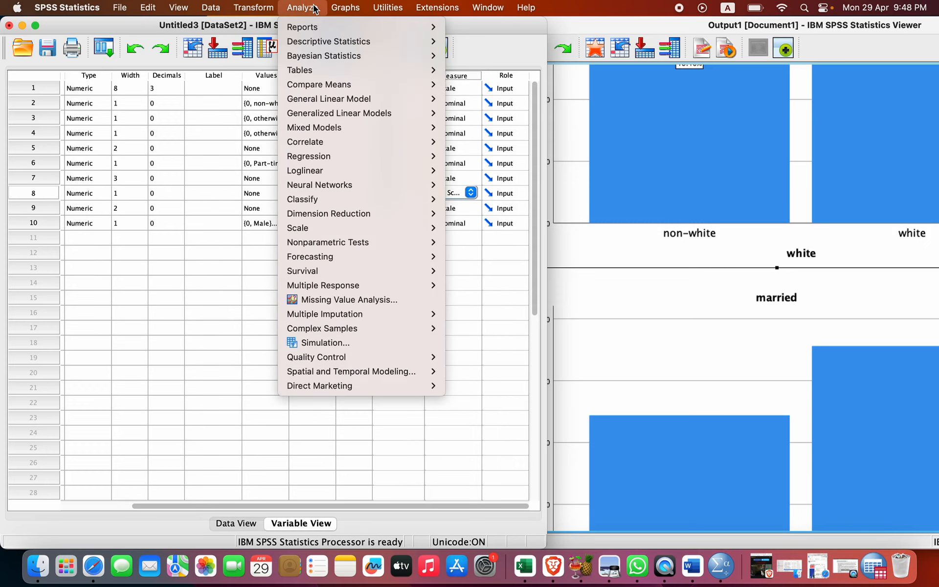
pyautogui.moveTo(367, 43)
pyautogui.click(471, 60)
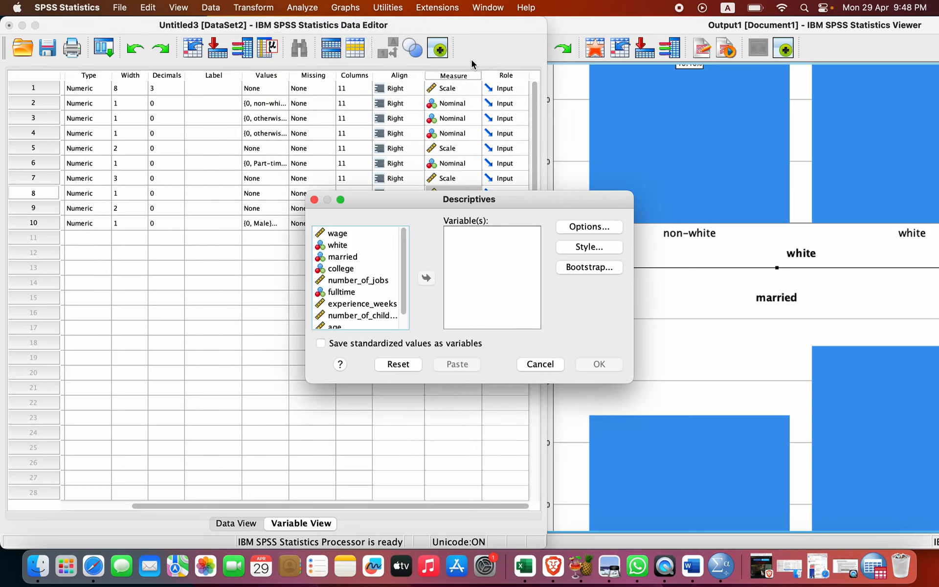
pyautogui.click(337, 233)
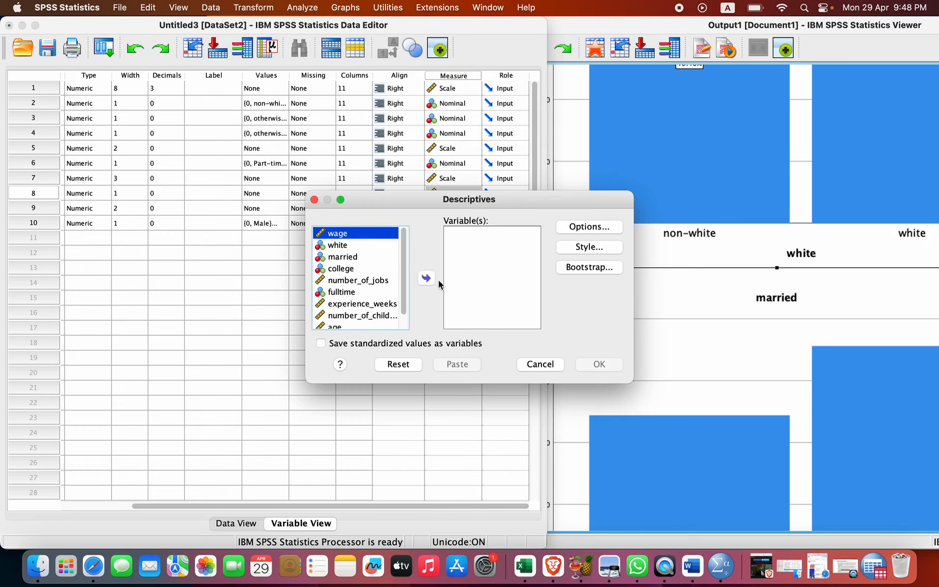
pyautogui.click(426, 278)
pyautogui.click(347, 256)
pyautogui.click(347, 269)
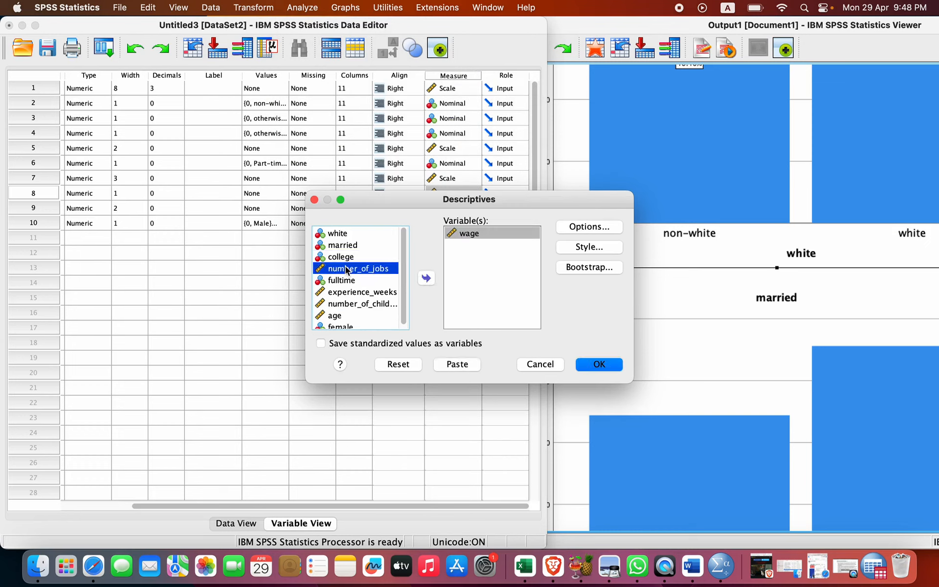
pyautogui.click(426, 278)
# Add experience_weeks, number_of_children and age to the Descriptives variables and run the analysis.
pyautogui.click(349, 280)
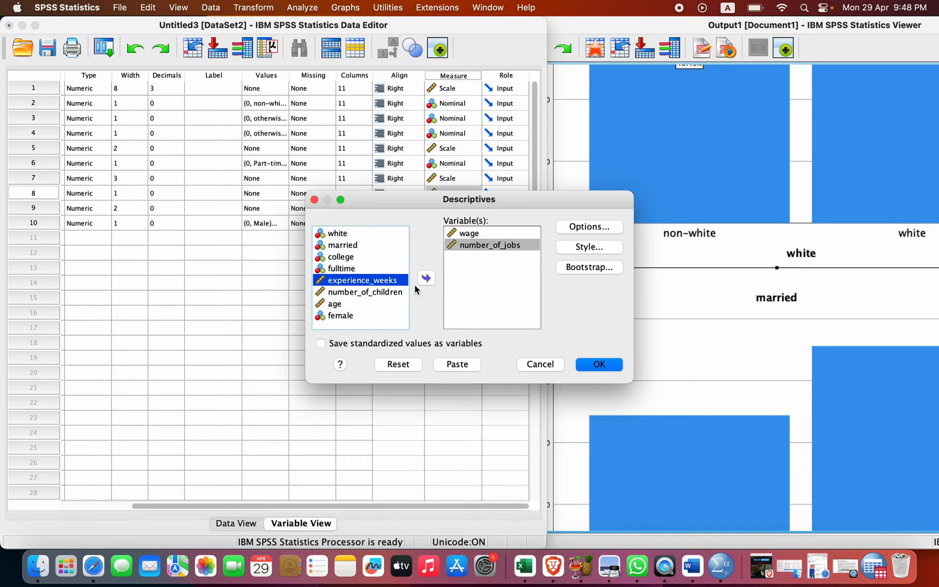
pyautogui.click(427, 279)
pyautogui.click(361, 281)
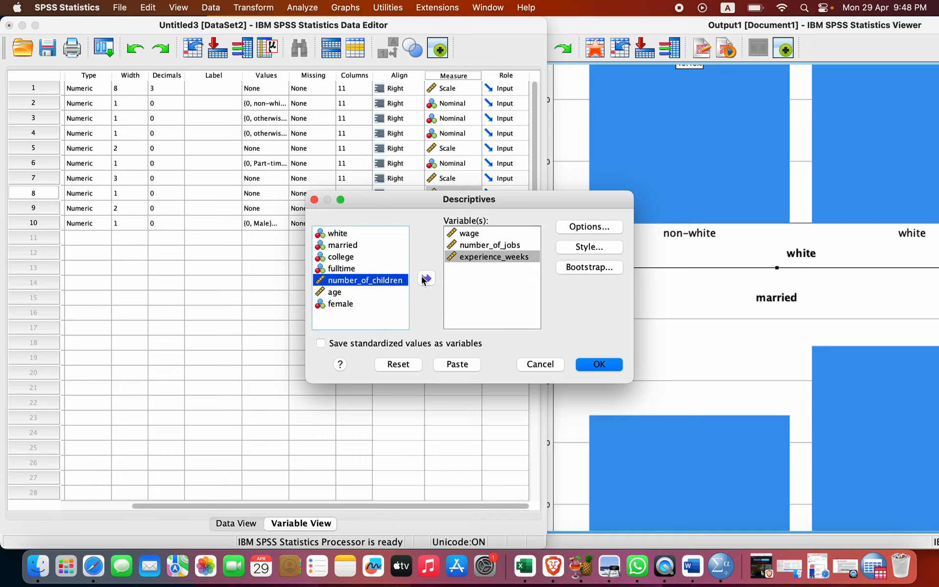
pyautogui.click(427, 278)
pyautogui.click(373, 280)
pyautogui.click(425, 279)
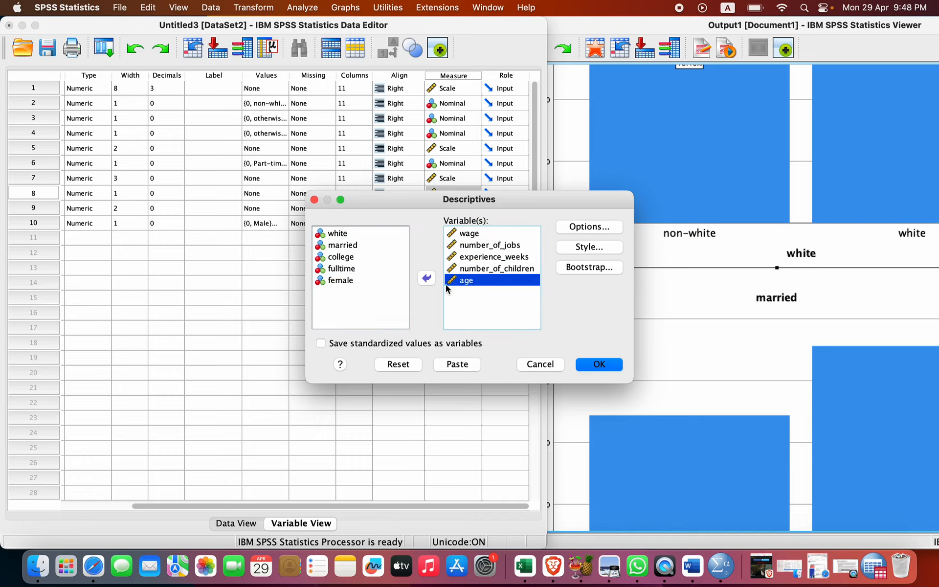
pyautogui.click(598, 364)
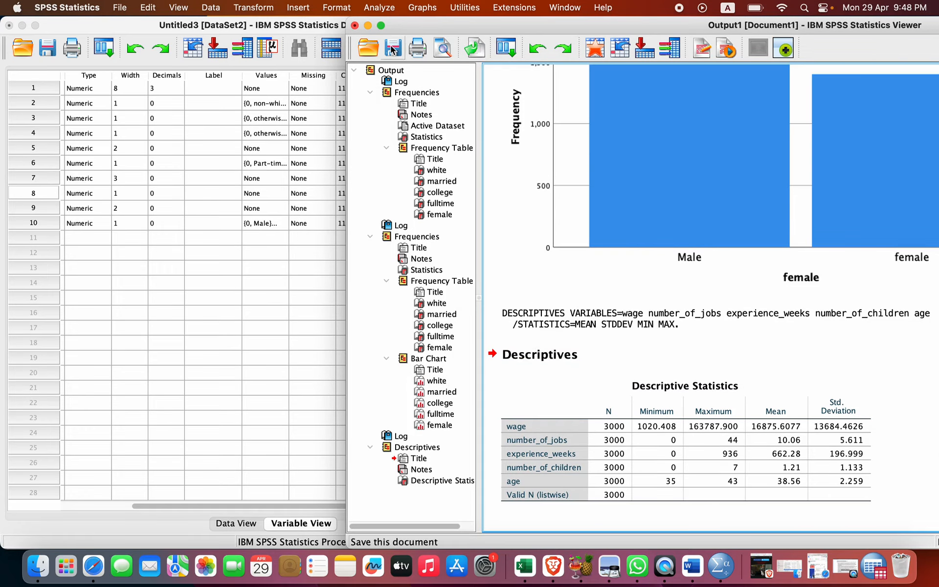
# Rerun Descriptives for the same five variables, reviewing the options and keeping mean, standard deviation, minimum and maximum.
pyautogui.moveTo(386, 28)
pyautogui.moveTo(396, 29); pyautogui.dragTo(285, 5)
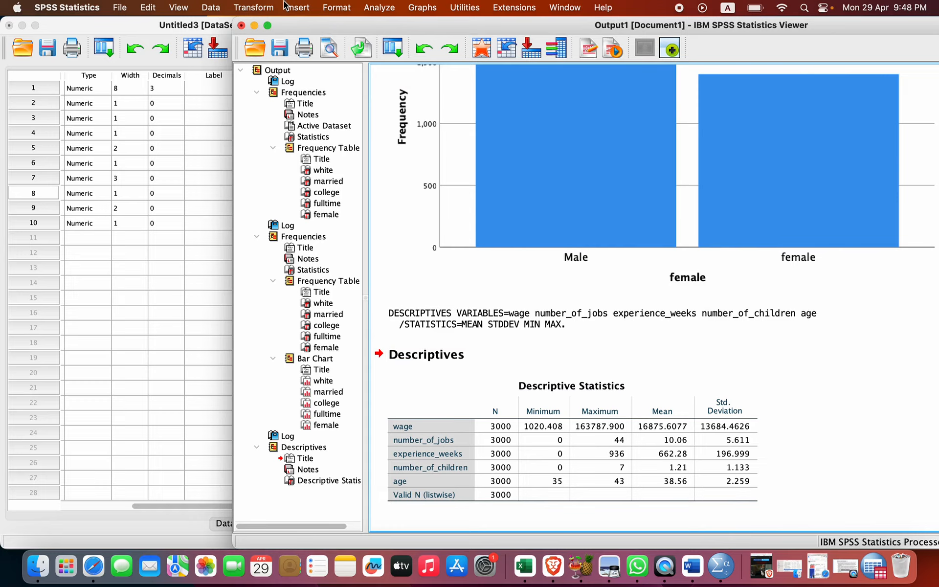
pyautogui.click(380, 8)
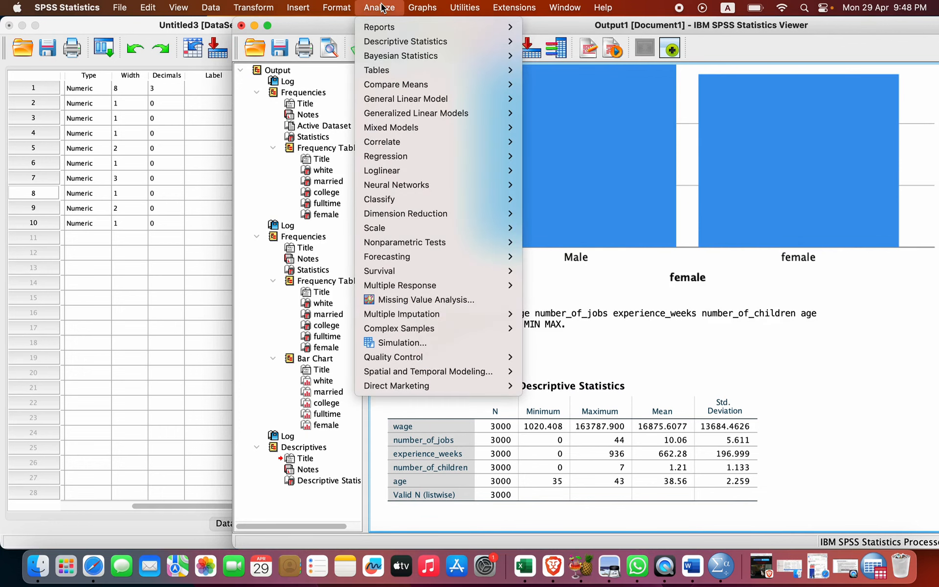
pyautogui.moveTo(395, 42)
pyautogui.click(549, 56)
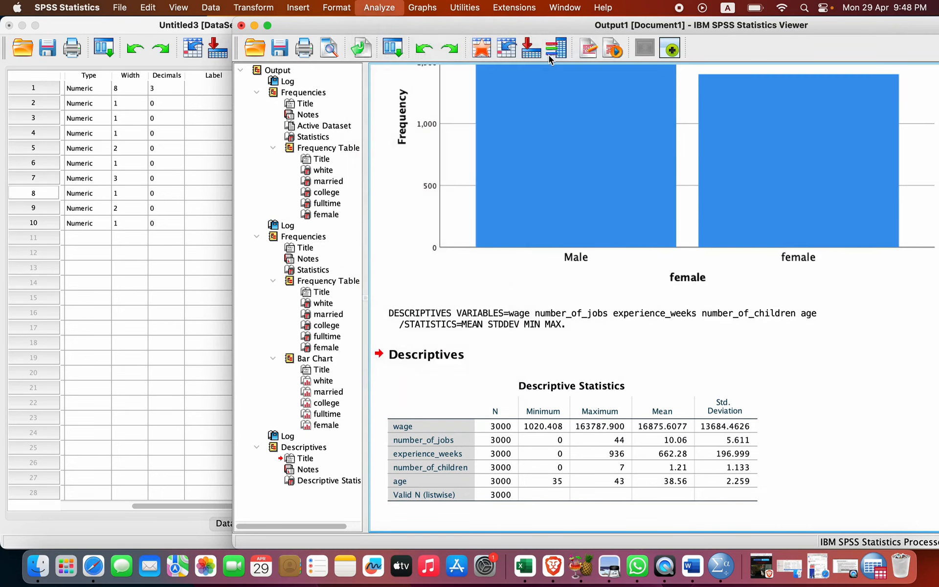
pyautogui.click(575, 228)
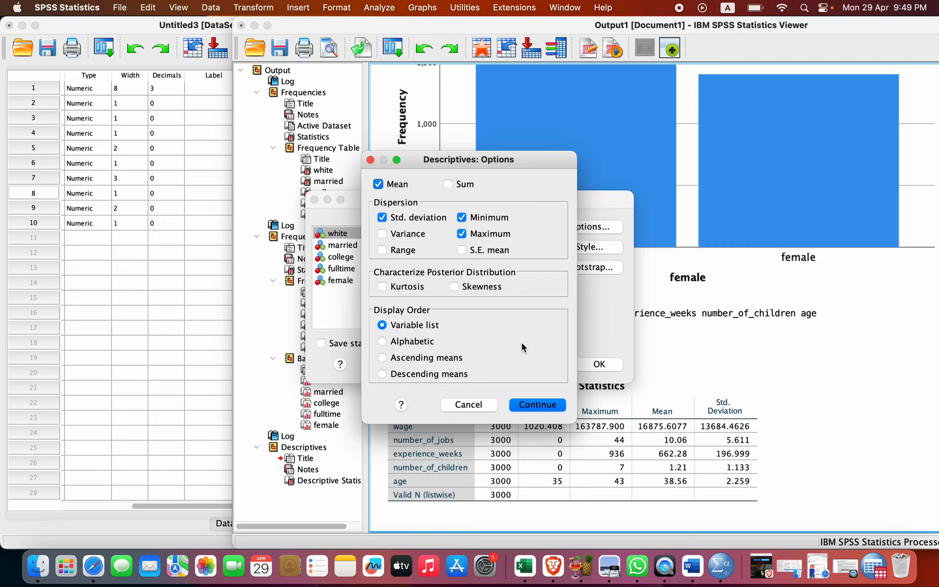
pyautogui.click(533, 404)
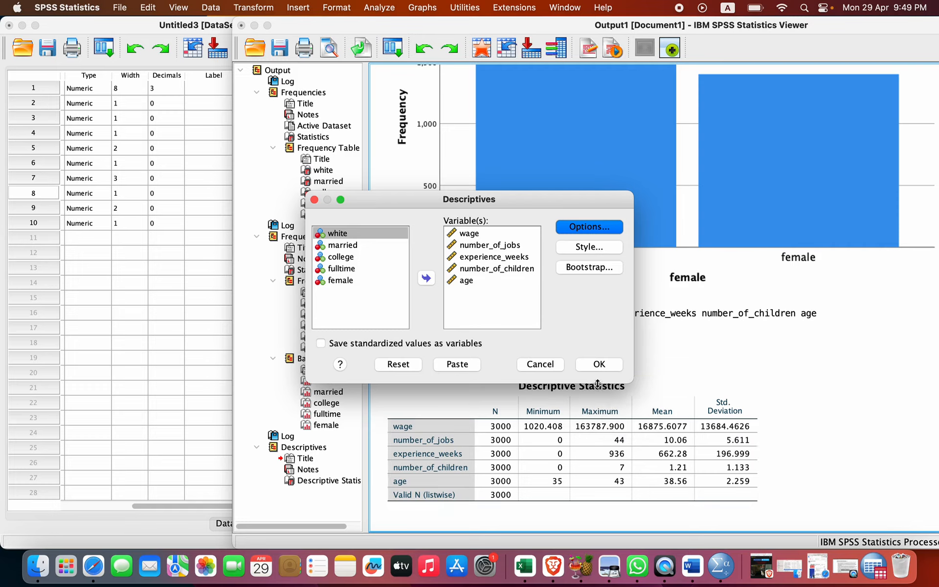
pyautogui.click(596, 366)
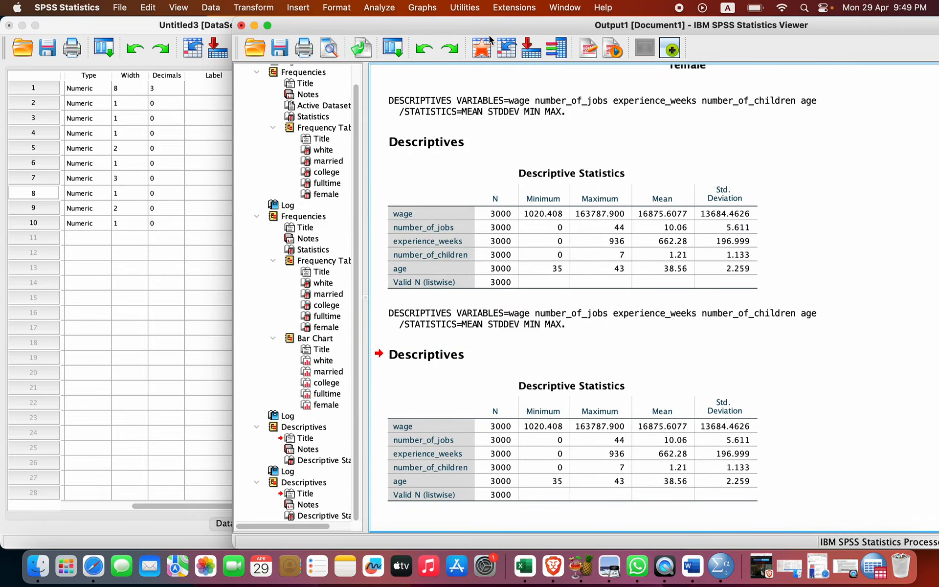
# Reposition the output window to read the required wage comparison and population averages in Instructions.pdf.
pyautogui.moveTo(493, 31); pyautogui.dragTo(61, 369)
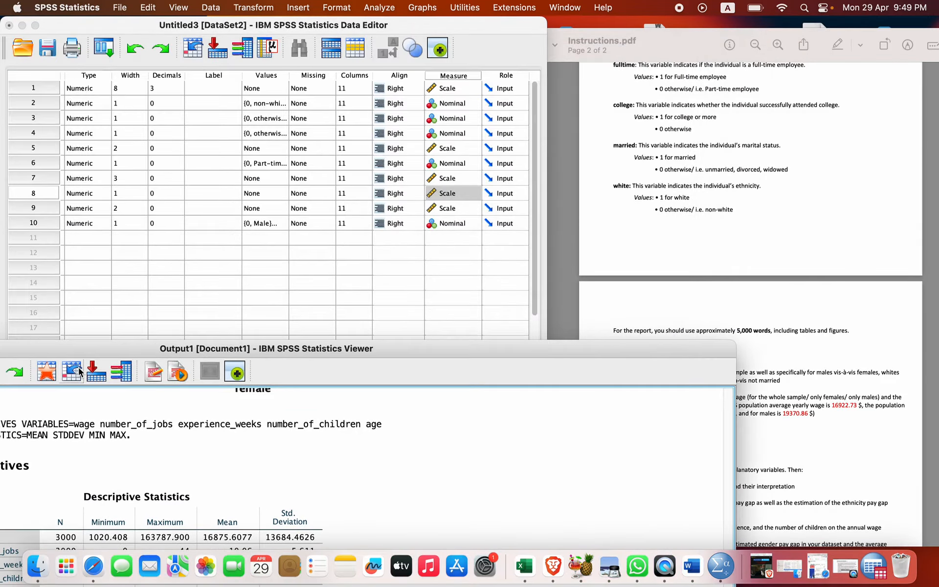
pyautogui.moveTo(364, 372); pyautogui.dragTo(207, 272)
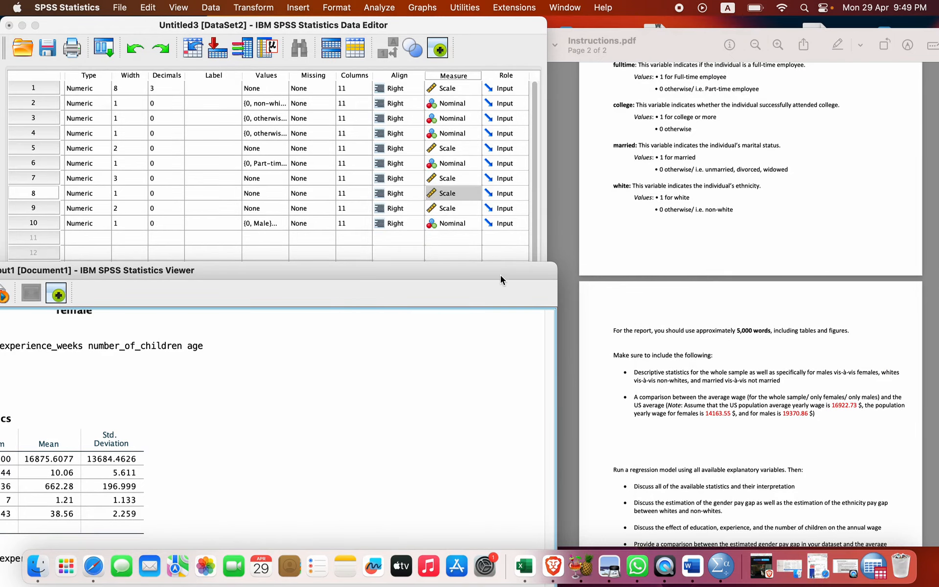
pyautogui.moveTo(500, 274); pyautogui.dragTo(490, 206)
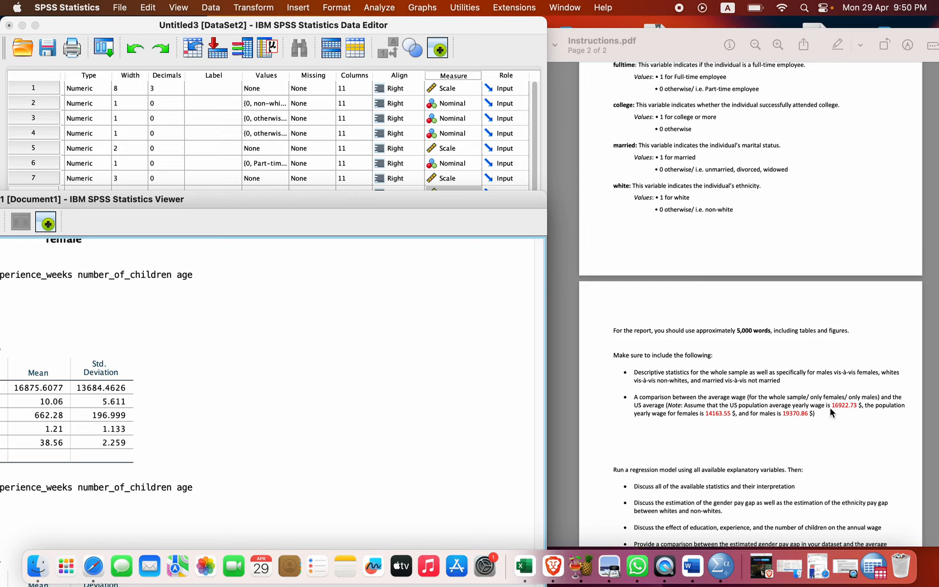
pyautogui.moveTo(434, 202); pyautogui.dragTo(501, 94)
pyautogui.moveTo(441, 93); pyautogui.dragTo(482, 84)
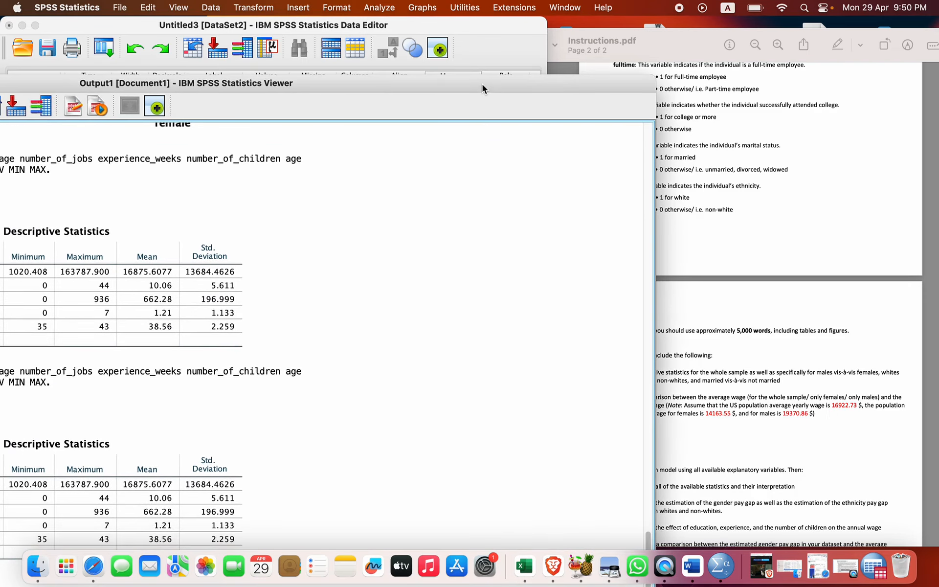
# Start a One-Sample T Test and add wage as the test variable.
pyautogui.click(379, 8)
pyautogui.moveTo(388, 47)
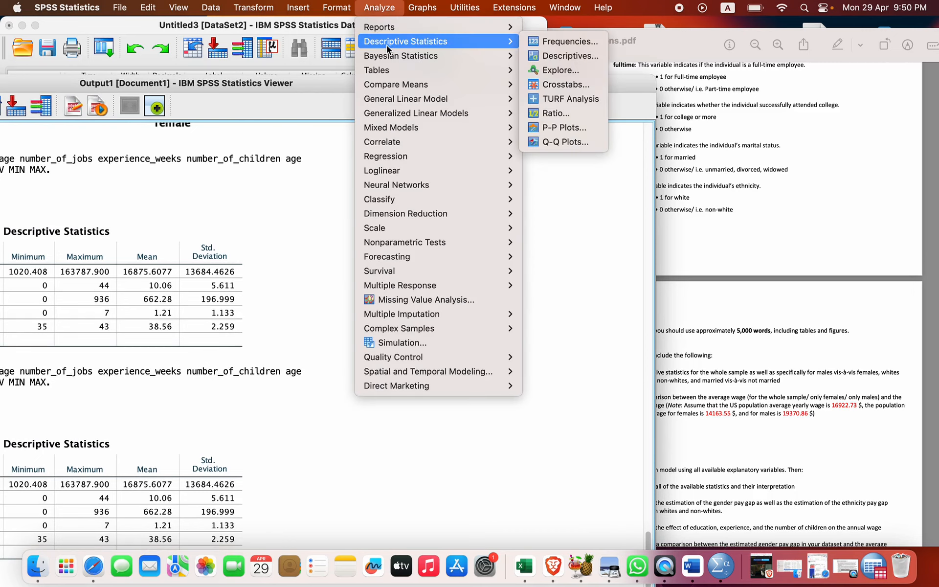
pyautogui.moveTo(390, 87)
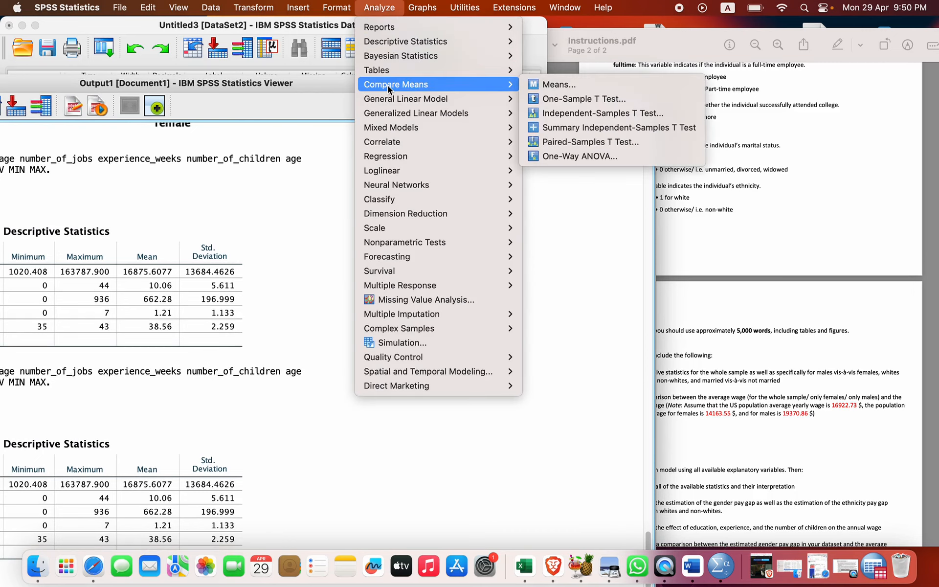
pyautogui.click(595, 100)
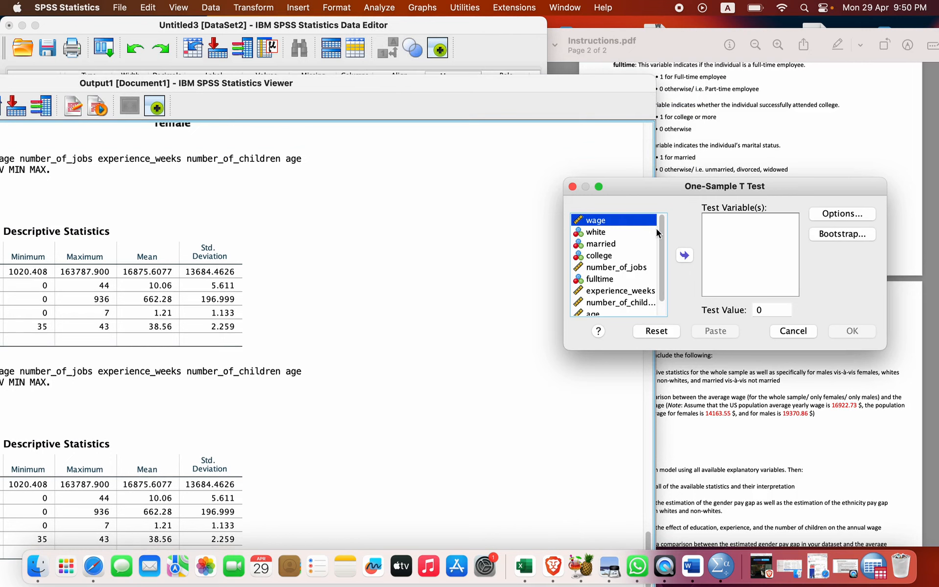
pyautogui.click(680, 251)
pyautogui.click(669, 173)
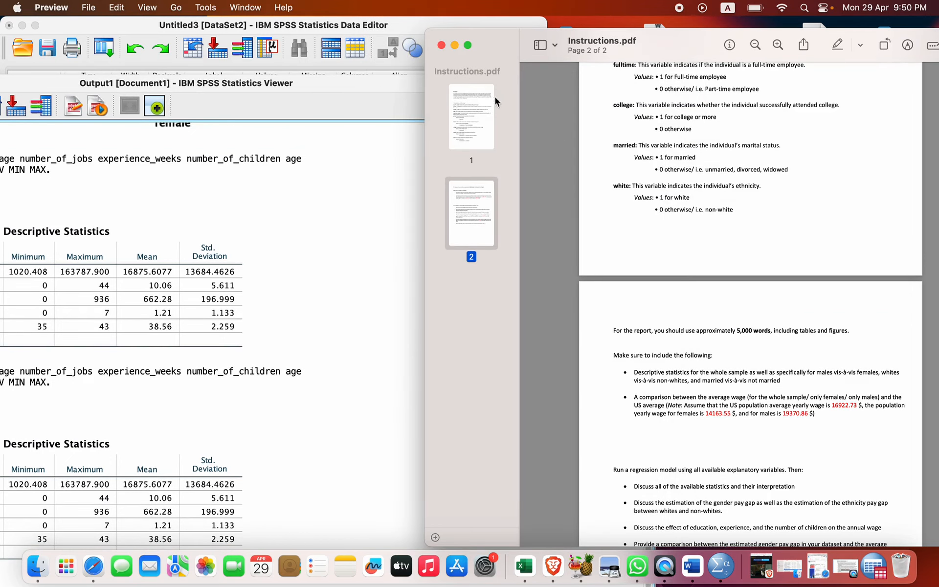
pyautogui.moveTo(493, 40); pyautogui.dragTo(492, 40)
pyautogui.click(358, 186)
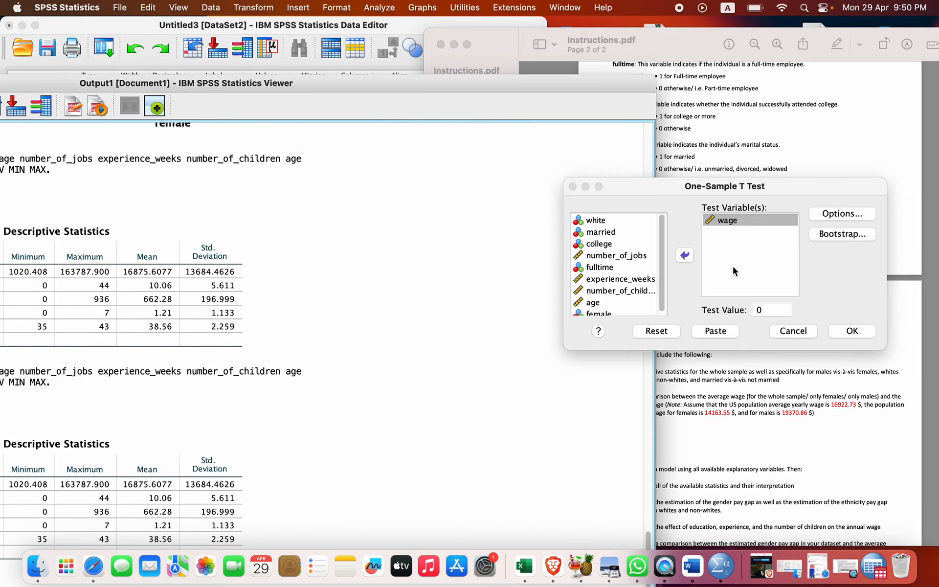
# Set the One-Sample T Test's test value to the US population average 16922.73 and run the test on wage.
pyautogui.click(781, 311)
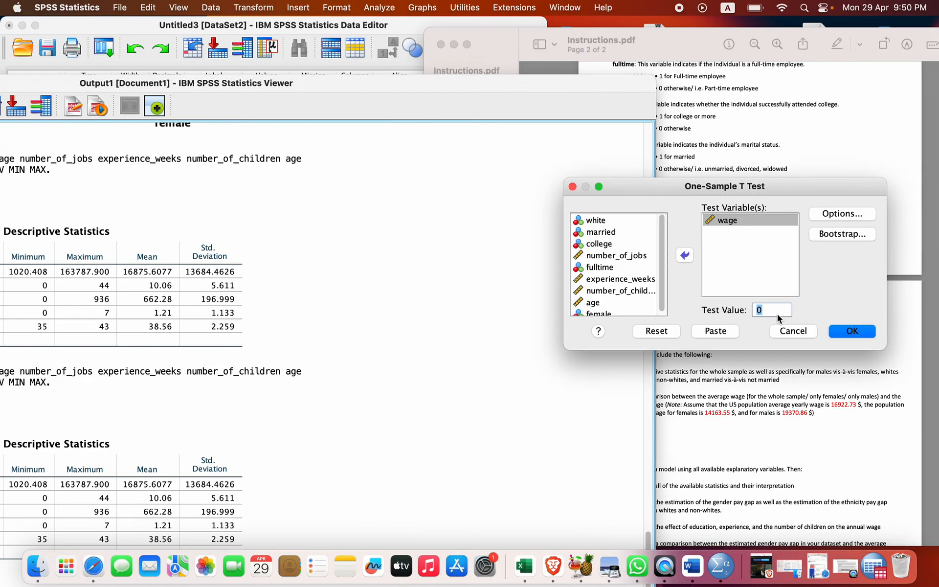
pyautogui.write('1')
pyautogui.write('0')
pyautogui.click(861, 106)
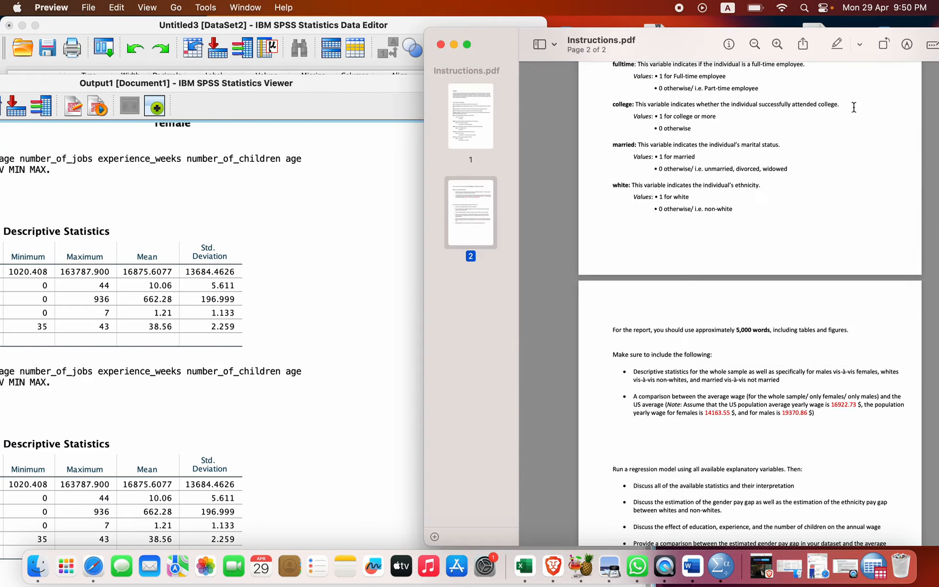
pyautogui.click(256, 216)
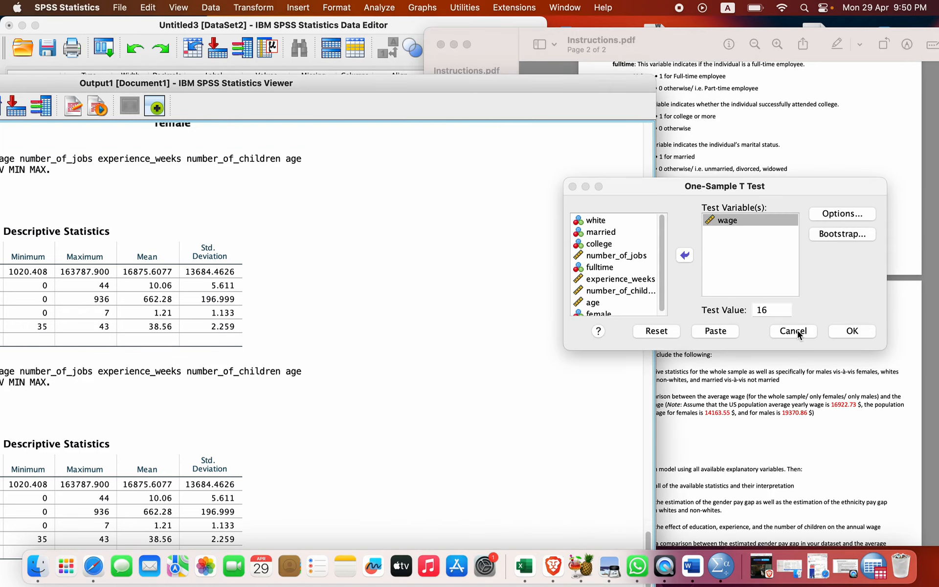
pyautogui.click(774, 311)
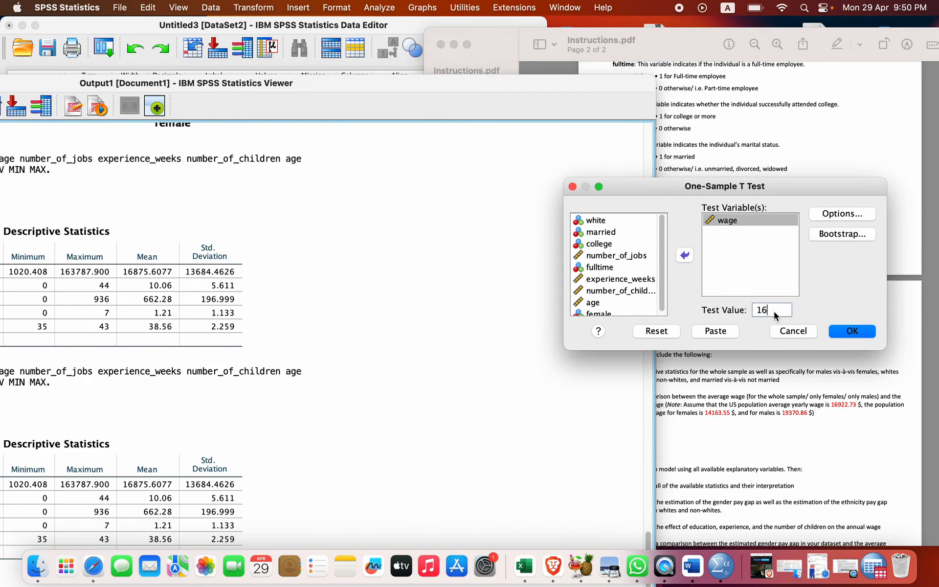
pyautogui.write('9222')
pyautogui.press('BackSpace')
pyautogui.write('.73')
pyautogui.click(852, 331)
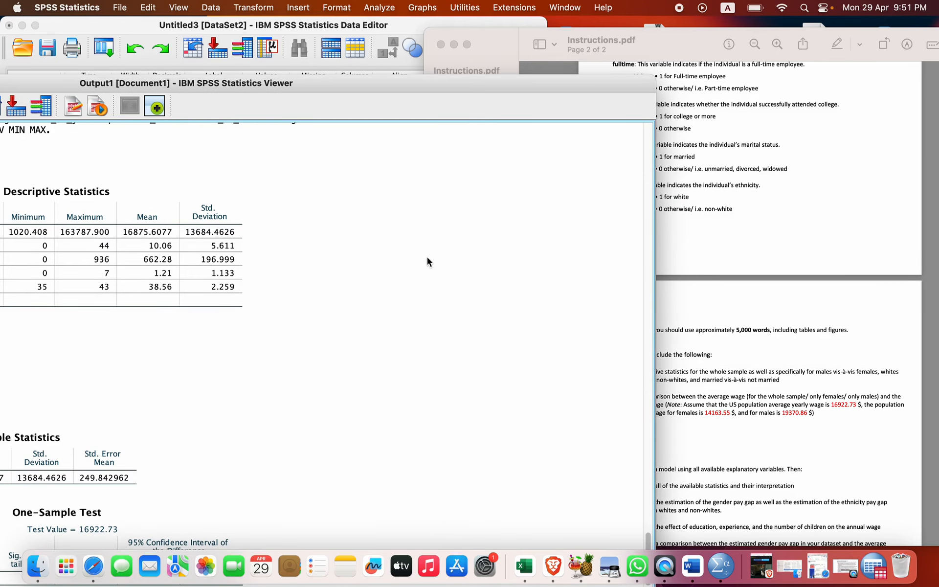
# Reposition the output window to read the whole-sample wage test tables, and check the remaining wage comparisons in Instructions.pdf.
pyautogui.scroll(-1, 390, 297)
pyautogui.moveTo(301, 85); pyautogui.dragTo(500, 23)
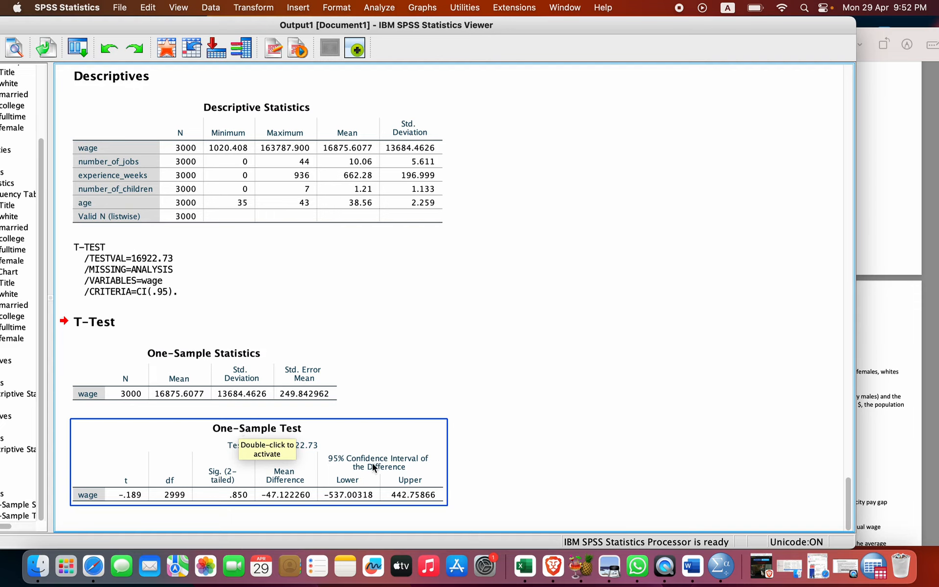
pyautogui.click(518, 326)
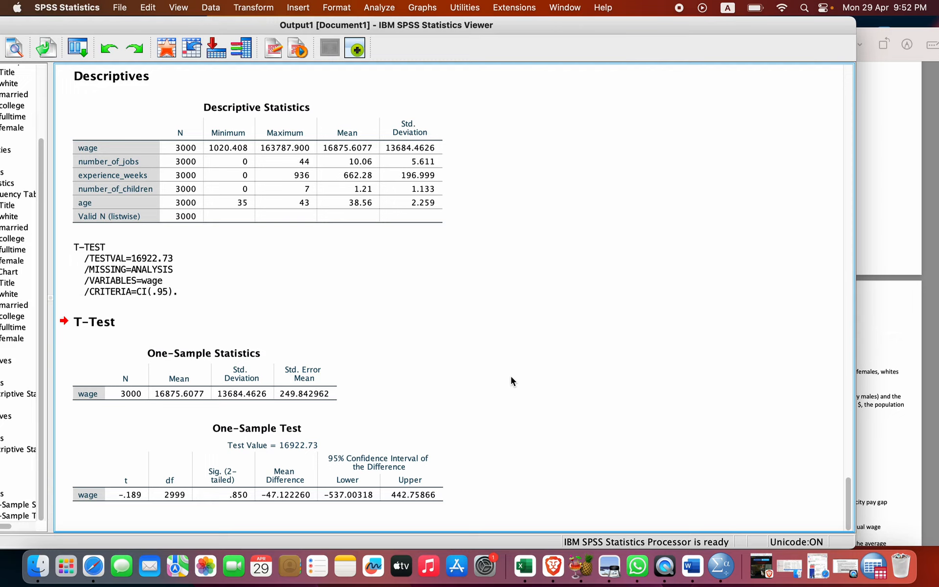
pyautogui.click(179, 473)
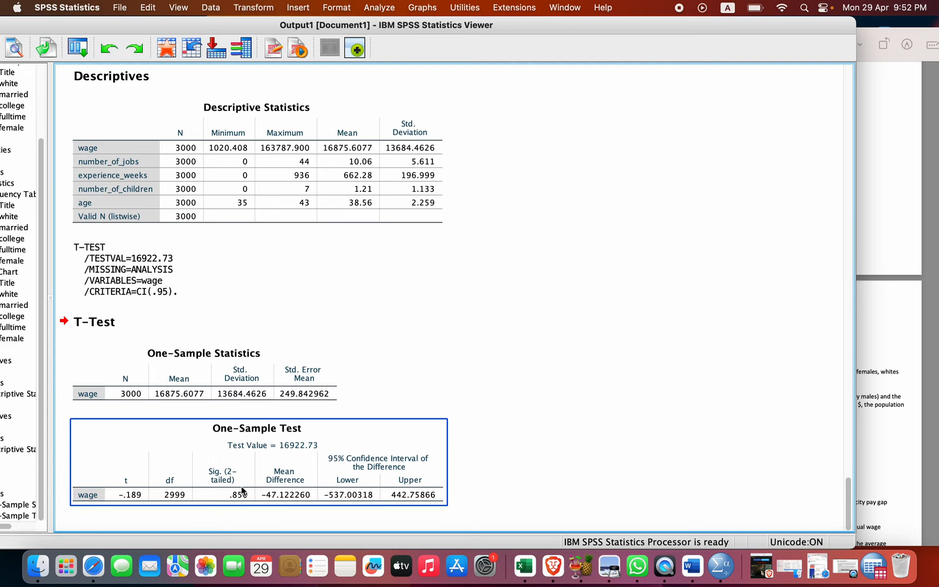
pyautogui.click(896, 273)
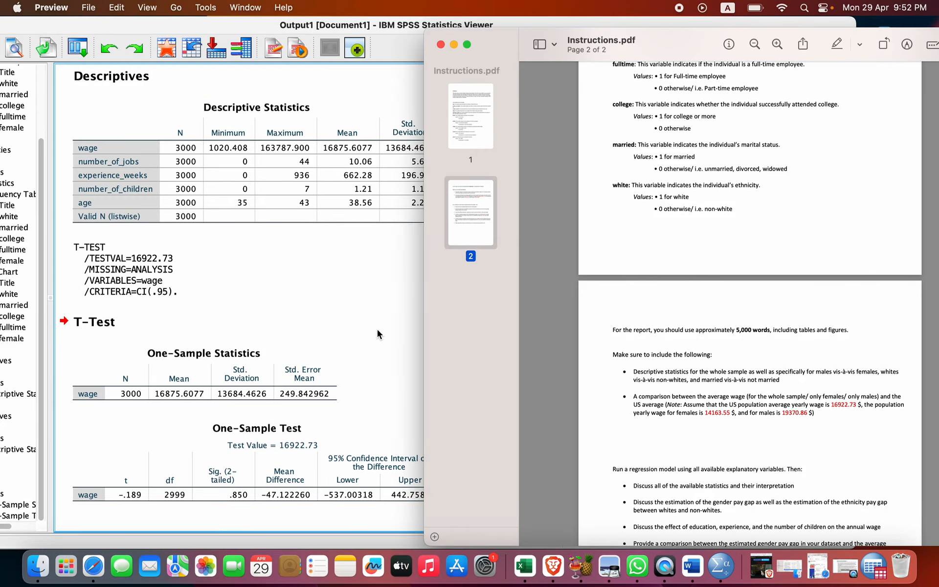
pyautogui.click(377, 258)
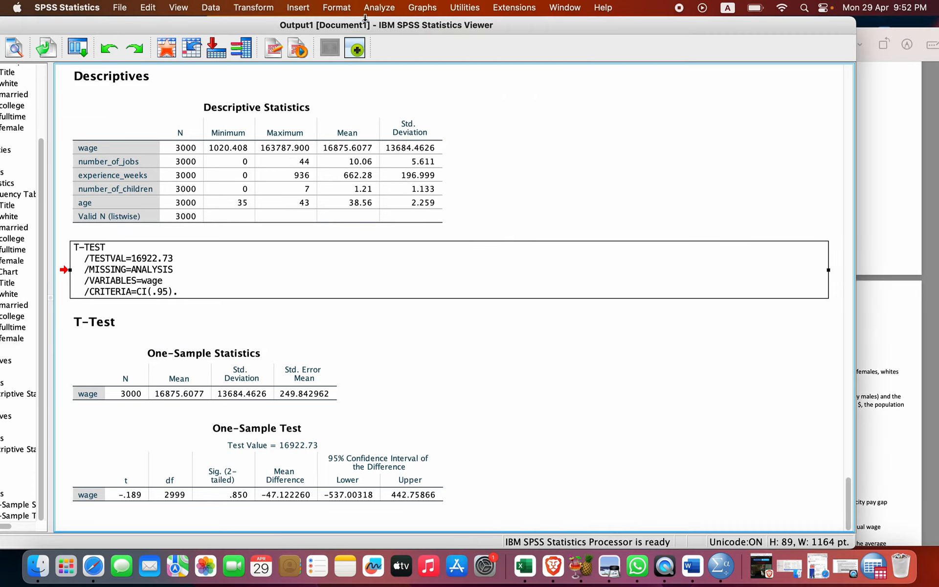
# Select only cases satisfying the condition female = 1, filtering out the unselected cases.
pyautogui.click(215, 7)
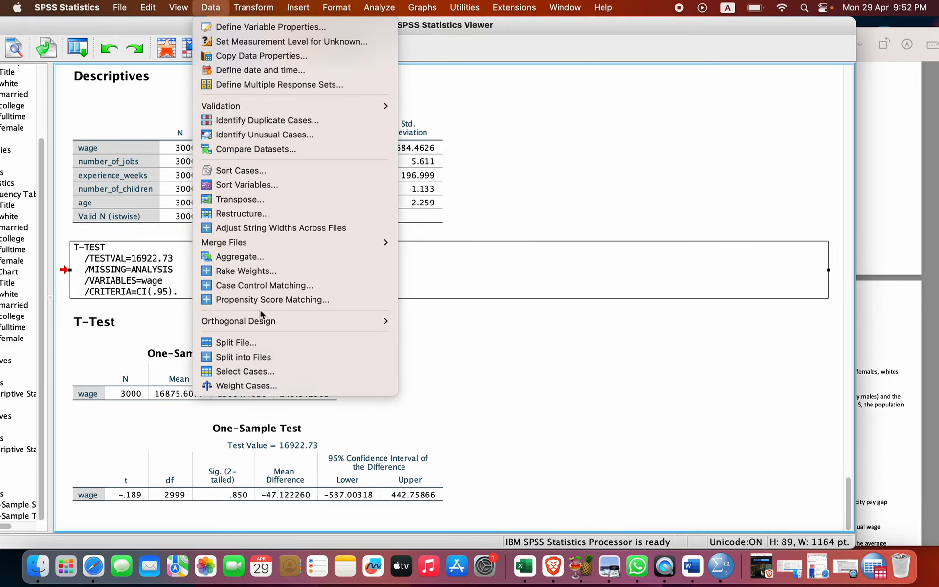
pyautogui.click(254, 372)
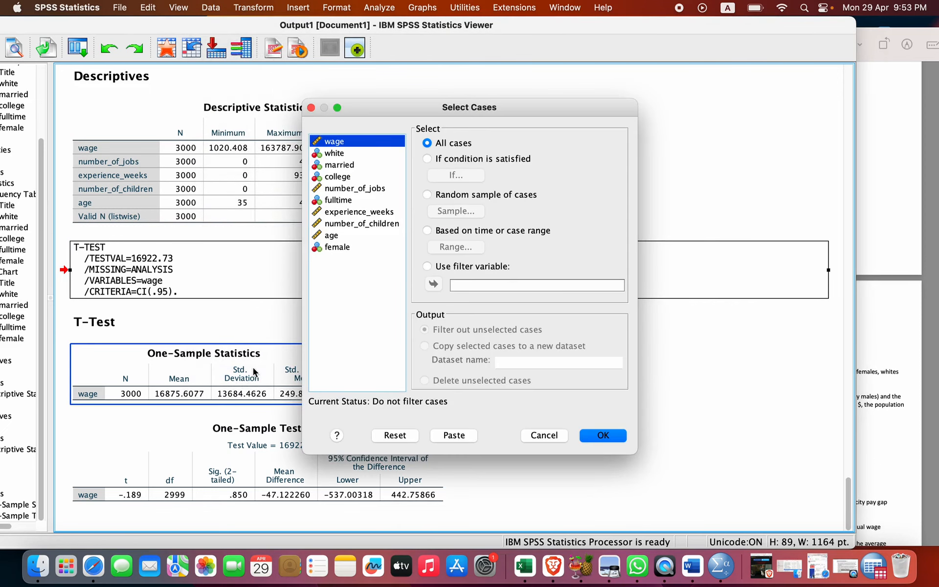
pyautogui.click(341, 247)
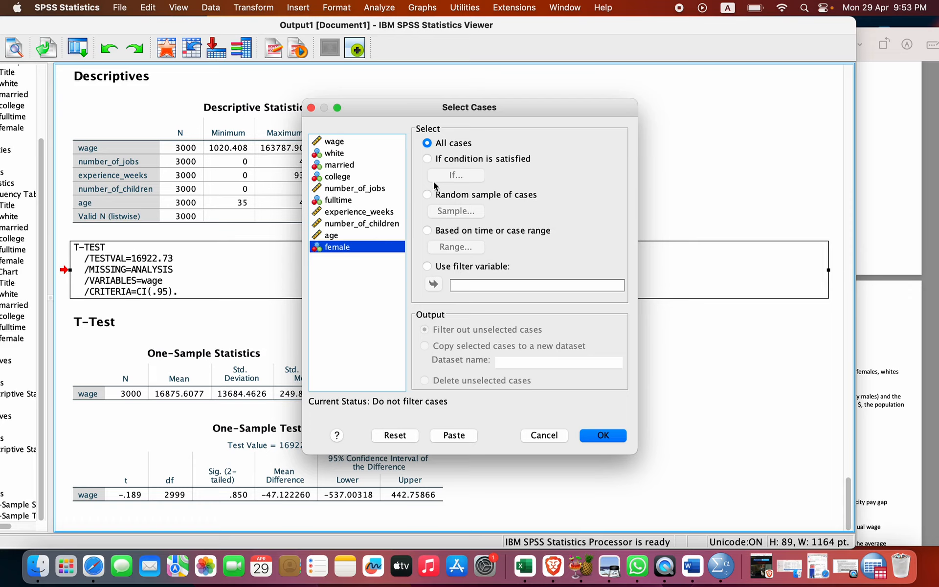
pyautogui.click(462, 159)
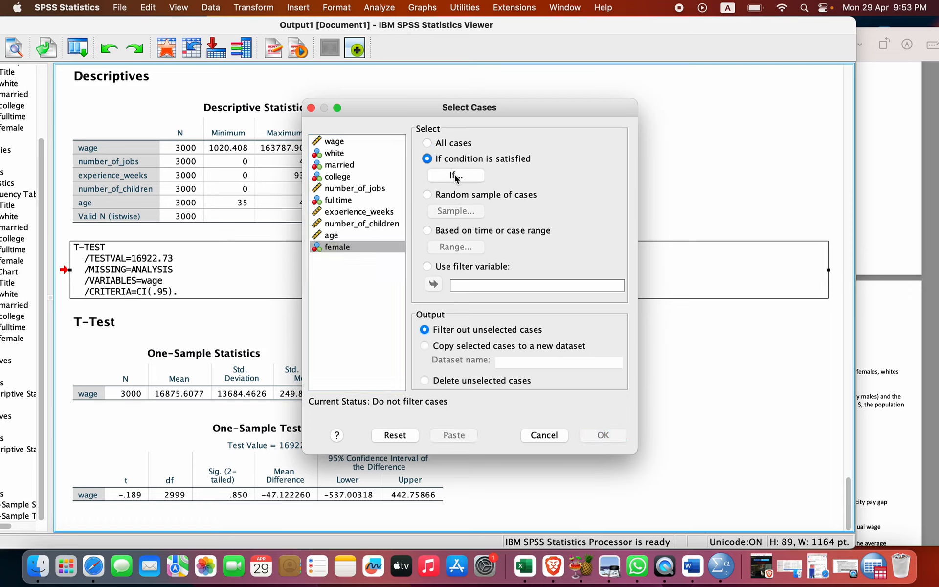
pyautogui.click(455, 175)
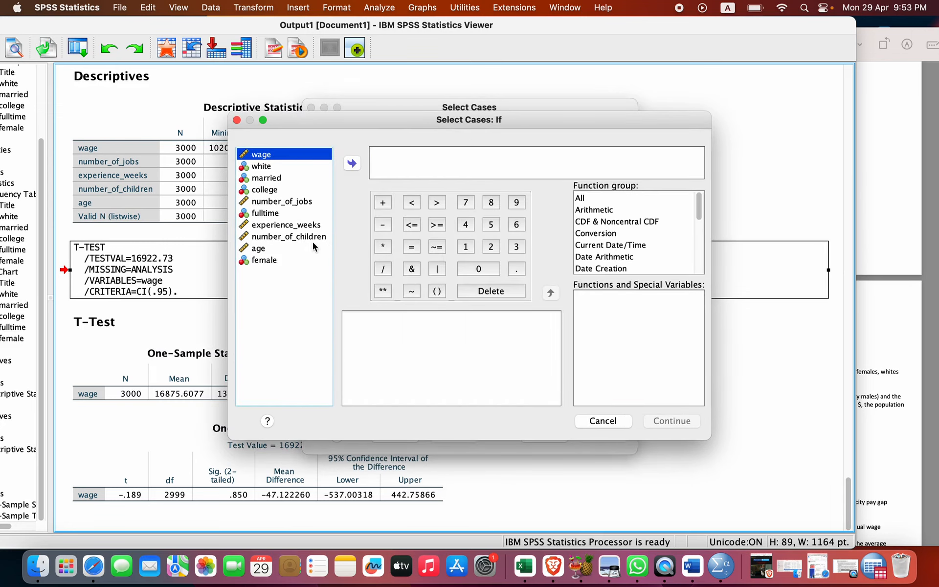
pyautogui.click(275, 260)
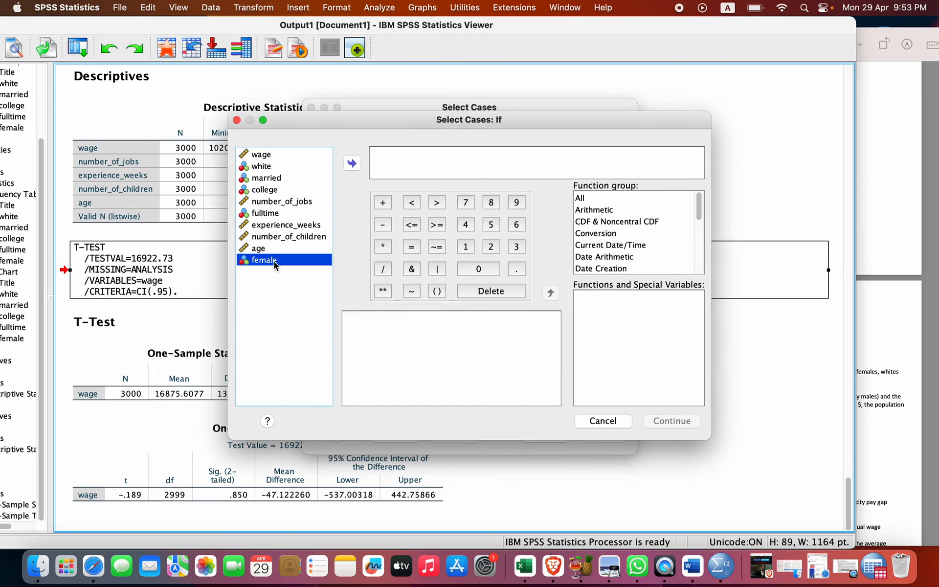
pyautogui.click(352, 163)
pyautogui.click(412, 247)
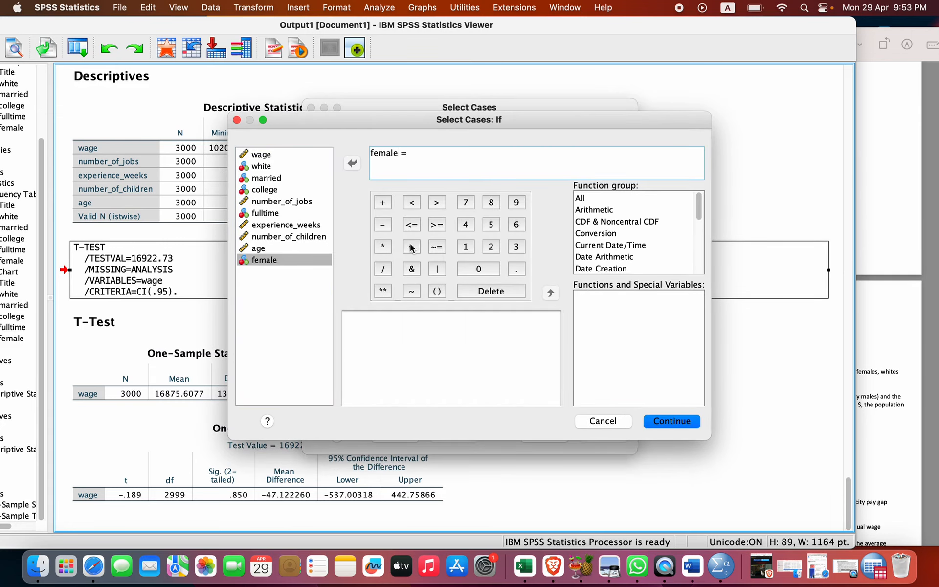
pyautogui.write('1')
pyautogui.click(665, 423)
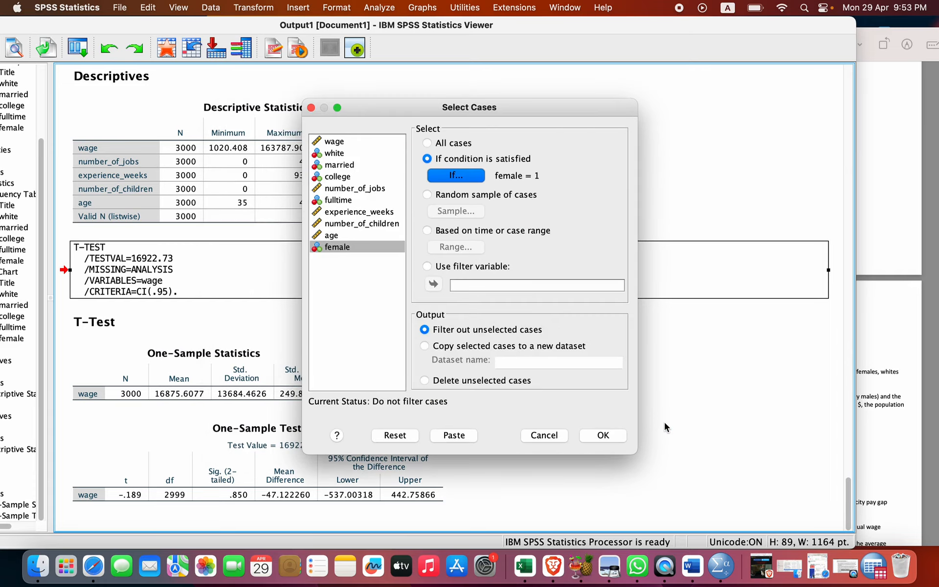
pyautogui.click(607, 436)
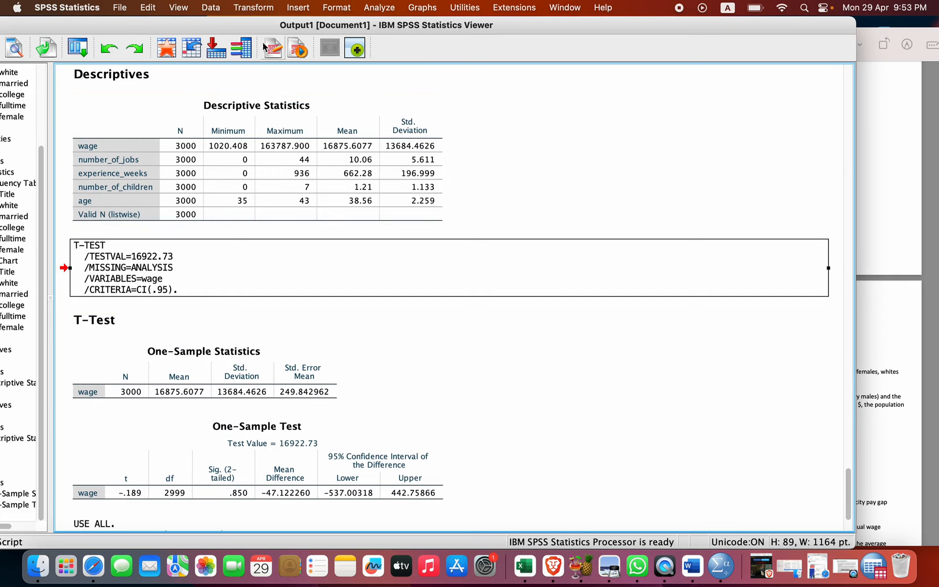
# Set up a One-Sample T Test on wage with the female population average from Instructions.pdf, 14163.55, as test value.
pyautogui.click(373, 10)
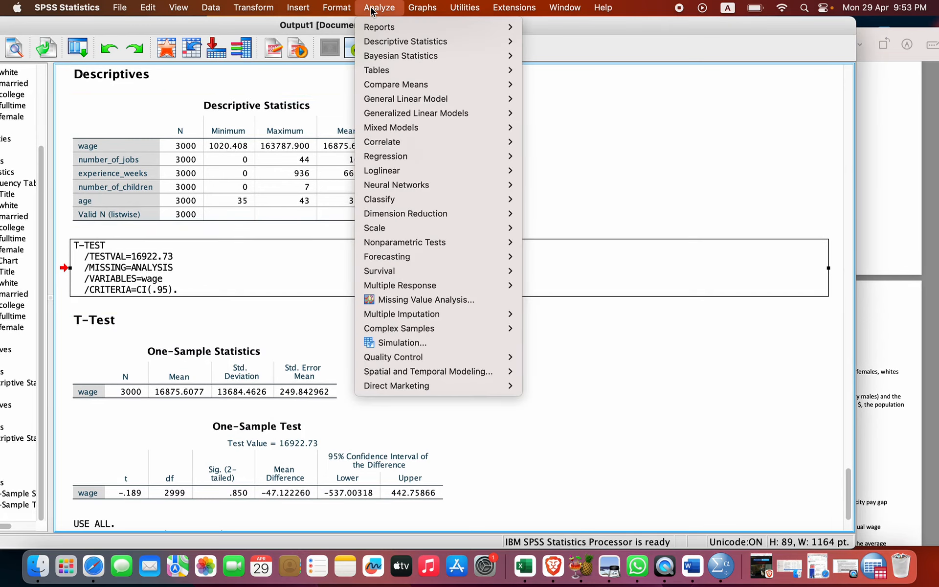
pyautogui.moveTo(383, 88)
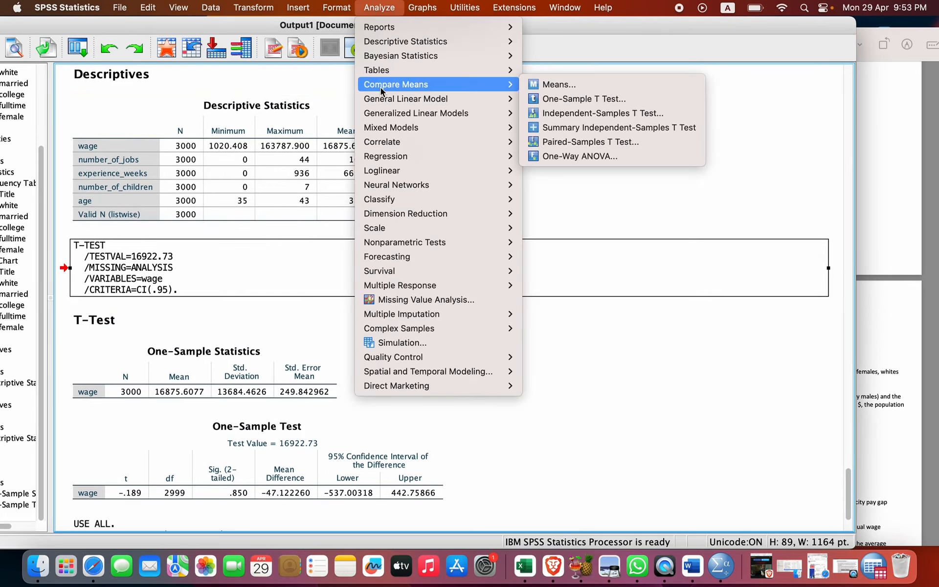
pyautogui.click(558, 98)
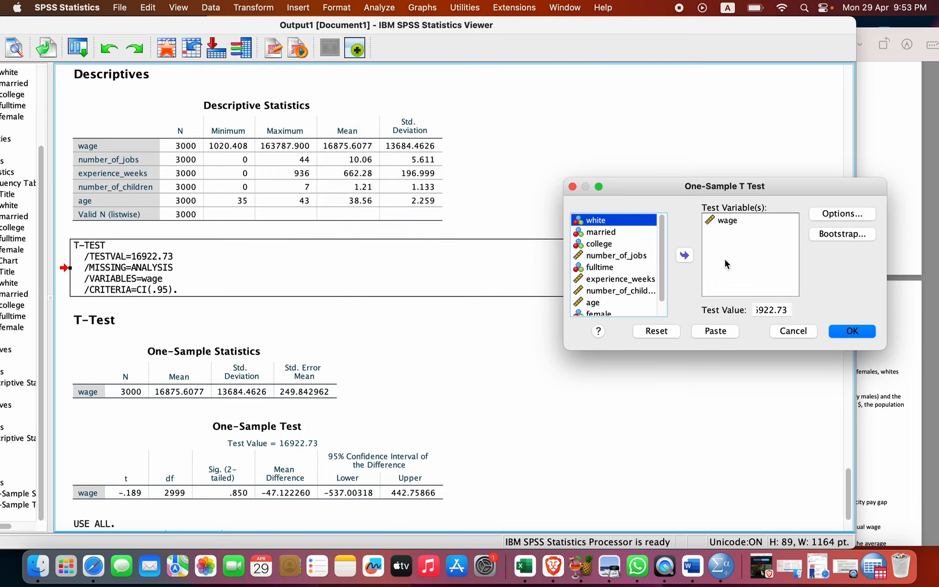
pyautogui.doubleClick(783, 311)
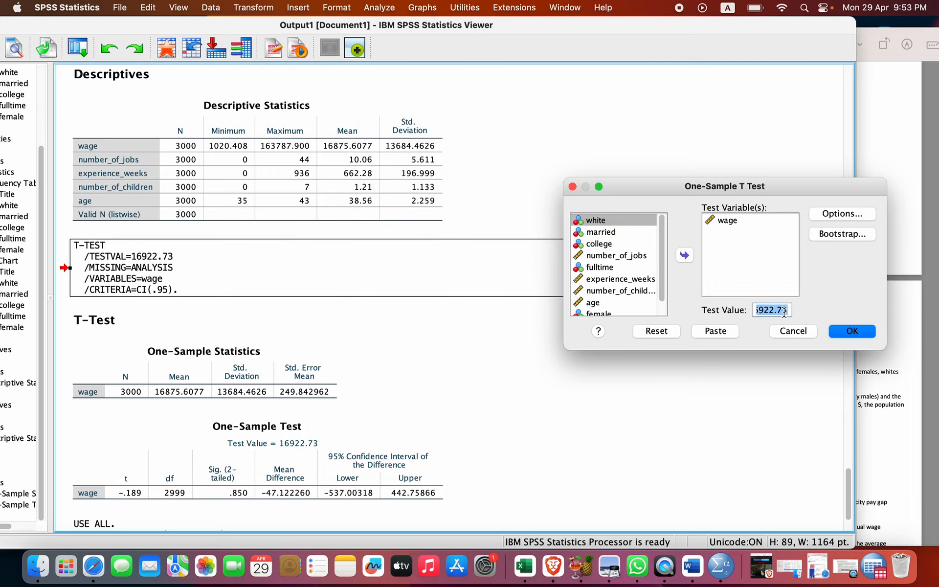
pyautogui.press('BackSpace')
pyautogui.click(899, 456)
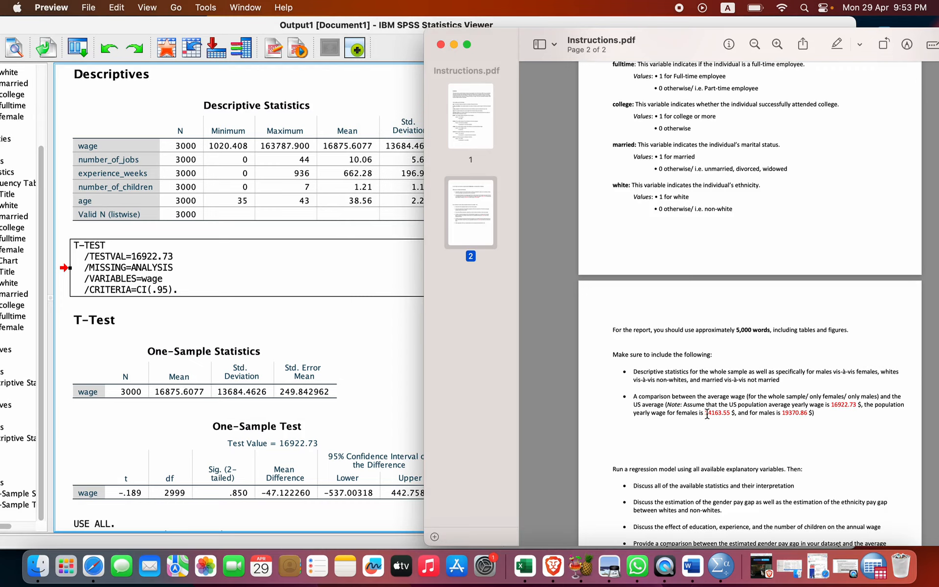
pyautogui.moveTo(707, 414); pyautogui.dragTo(730, 413)
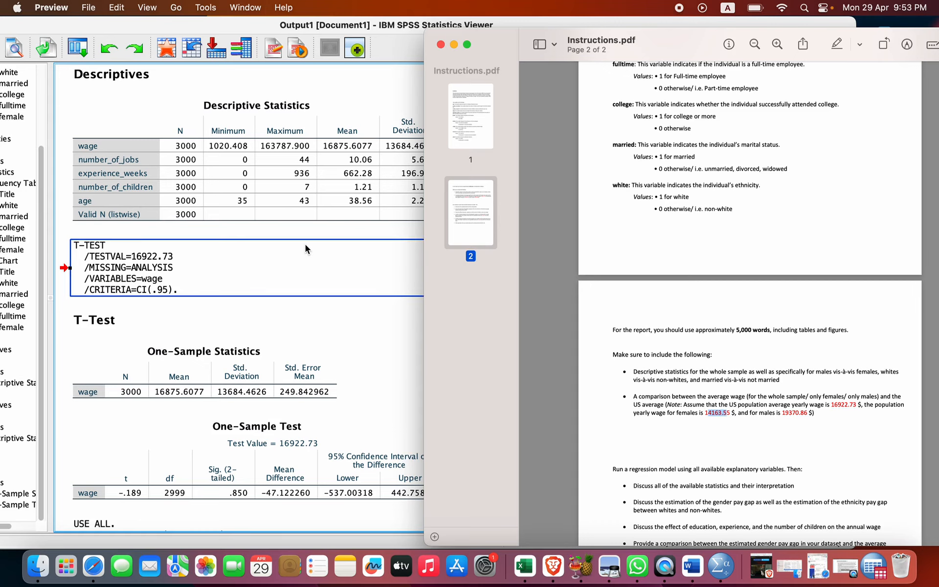
pyautogui.press('super+Tab')
pyautogui.click(762, 308)
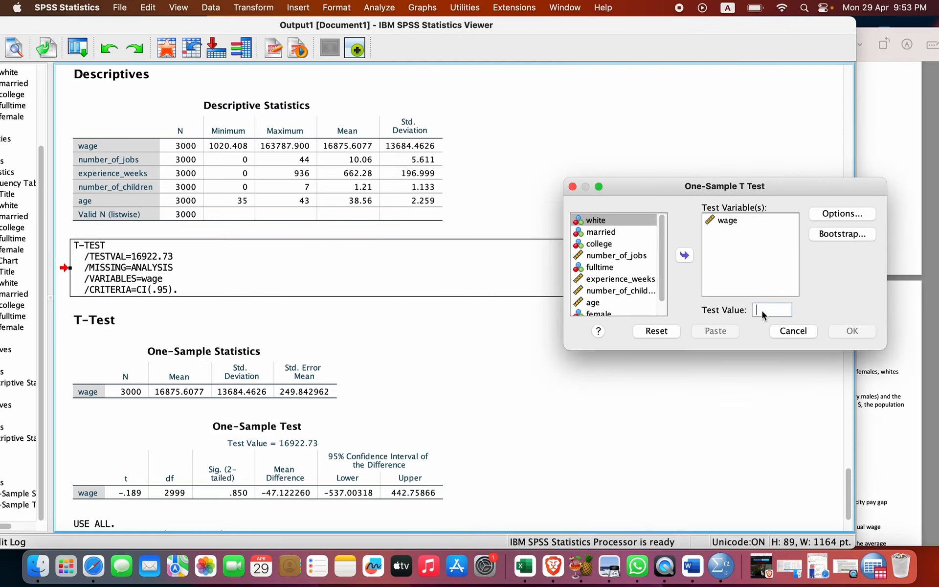
pyautogui.write('14163.')
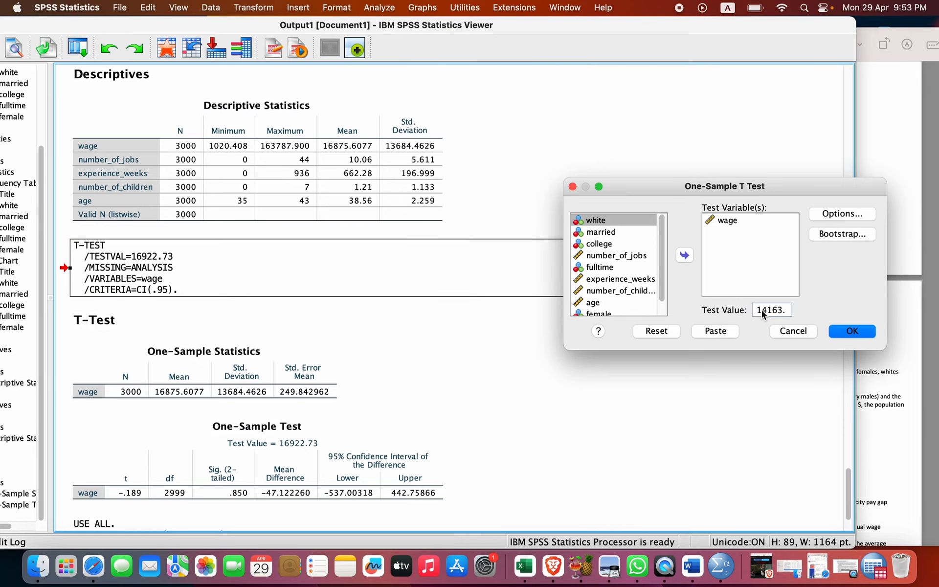
pyautogui.write('55')
# Check the test value against the female average in Instructions.pdf and run the One-Sample T Test.
pyautogui.click(902, 429)
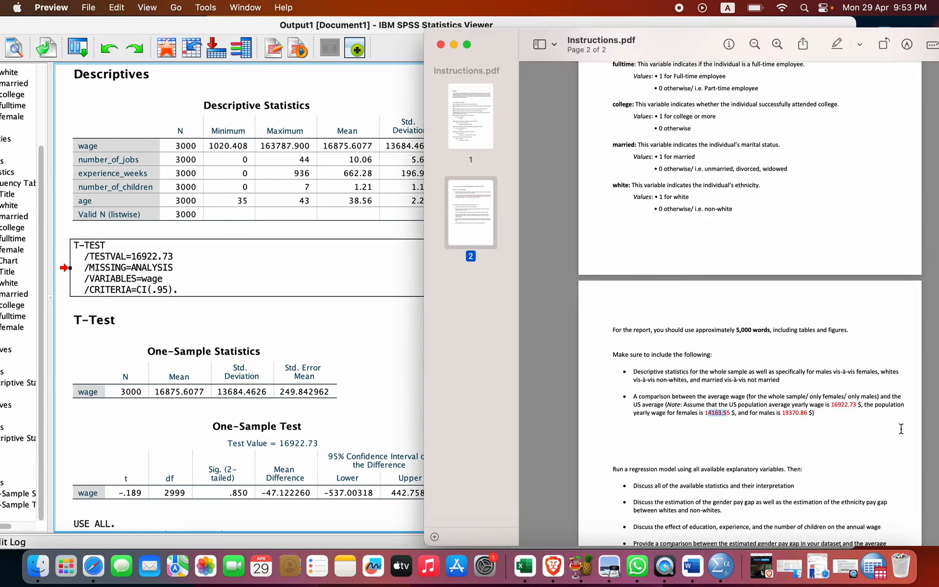
pyautogui.click(378, 366)
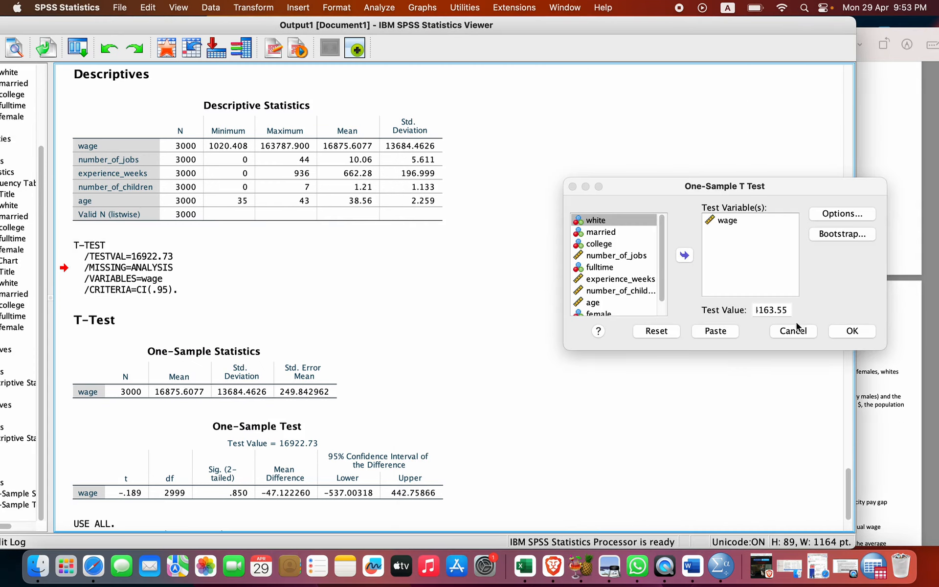
pyautogui.click(852, 332)
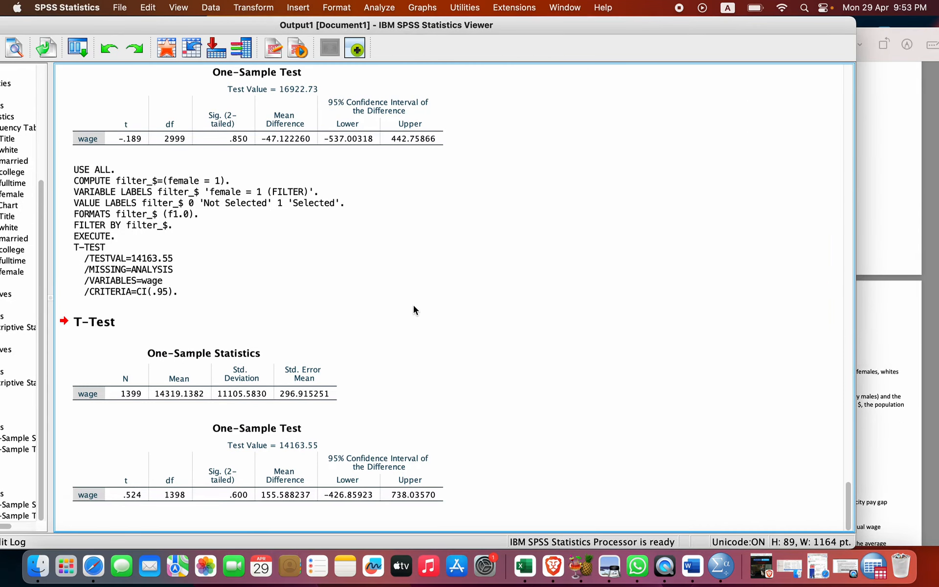
# Examine the female wage test output and the comparison requirements in Instructions.pdf.
pyautogui.click(236, 474)
pyautogui.click(923, 279)
pyautogui.scroll(-2, 630, 306)
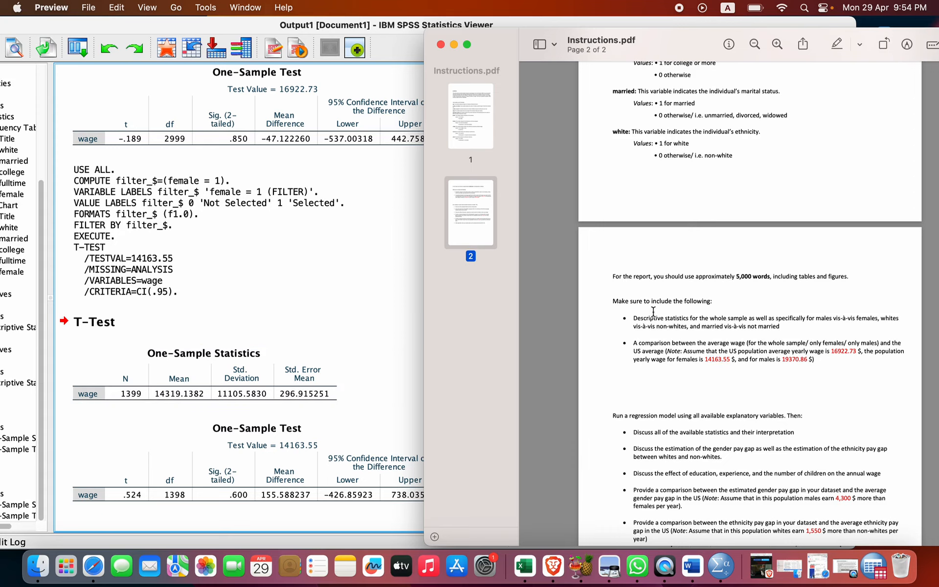
pyautogui.click(366, 214)
pyautogui.click(210, 7)
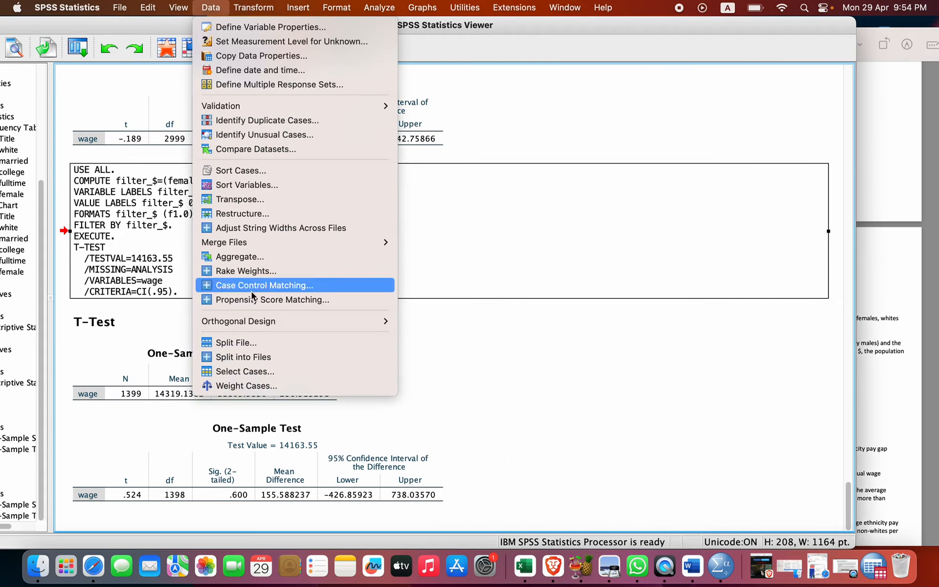
pyautogui.click(247, 385)
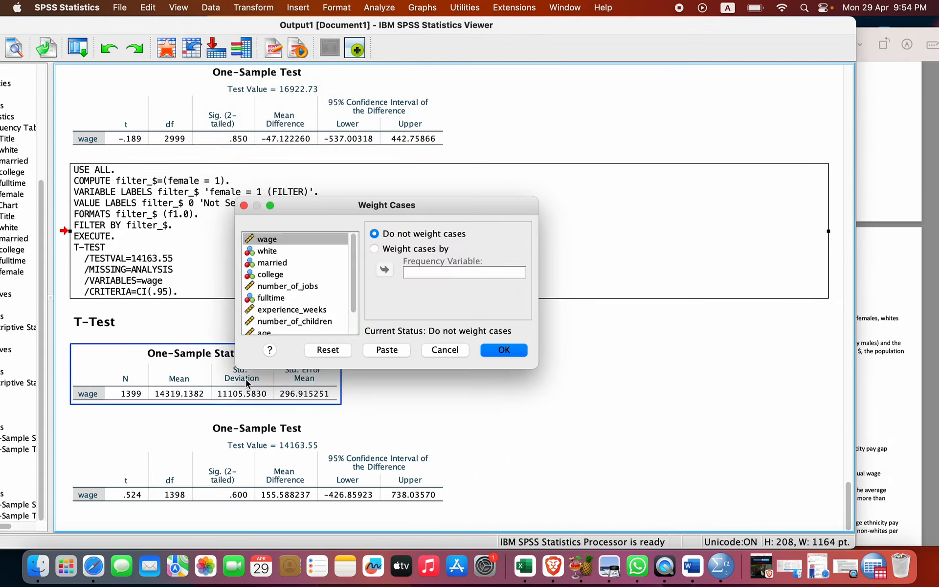
pyautogui.click(444, 349)
# Change the case selection condition to female = 0, keeping unselected cases filtered out.
pyautogui.click(211, 7)
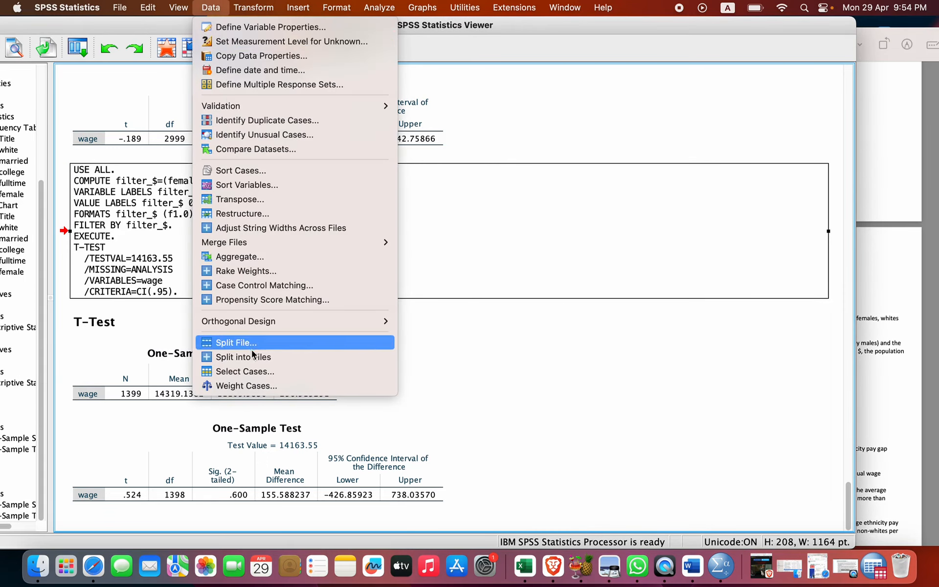
pyautogui.click(246, 371)
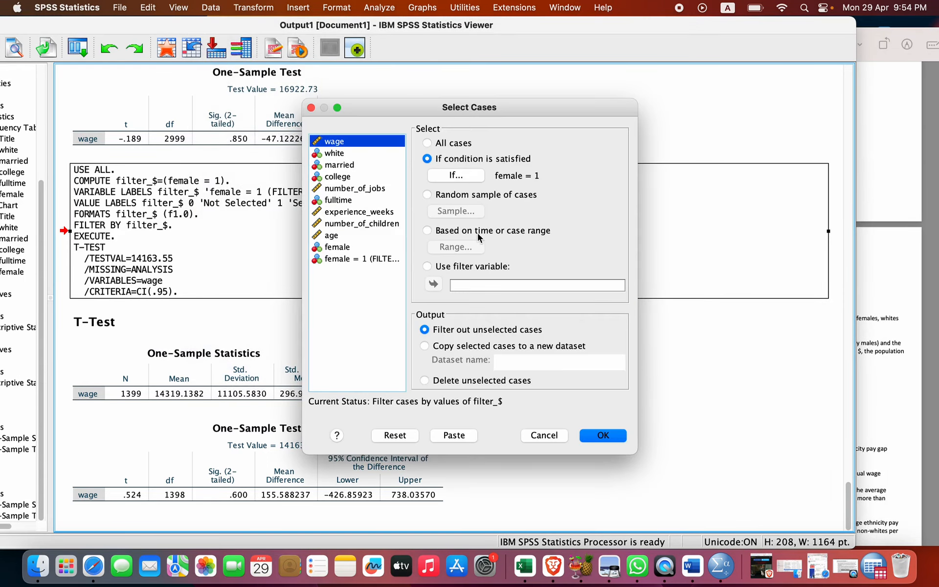
pyautogui.click(471, 180)
pyautogui.press('BackSpace')
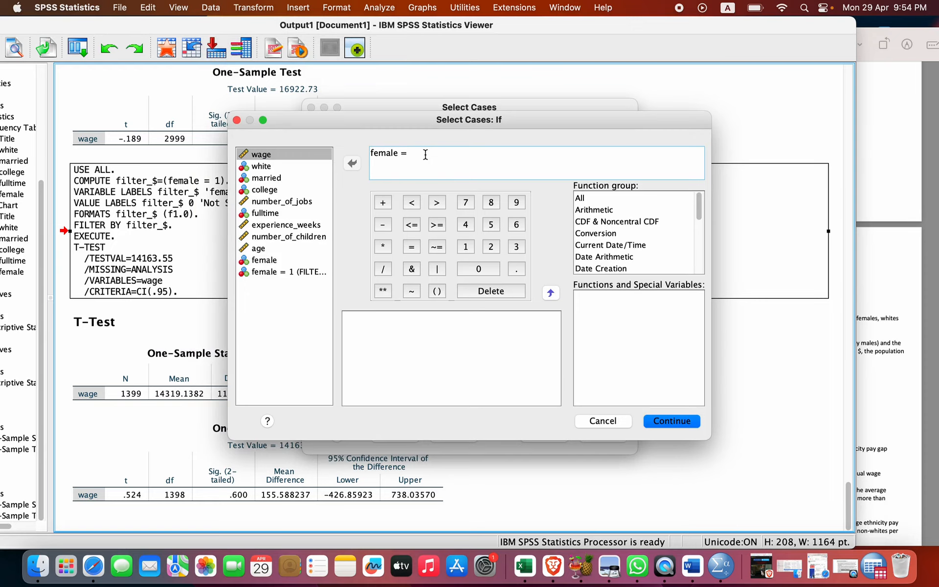
pyautogui.write('0')
pyautogui.click(665, 421)
pyautogui.click(591, 437)
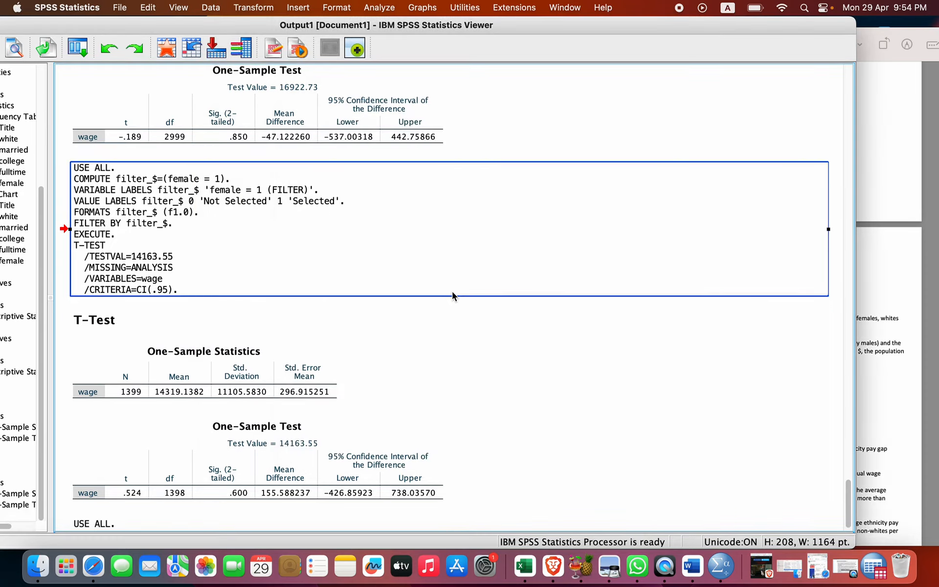
# Run a One-Sample T Test on wage with the male population average from Instructions.pdf, 19370.86, as test value.
pyautogui.click(337, 8)
pyautogui.moveTo(379, 7)
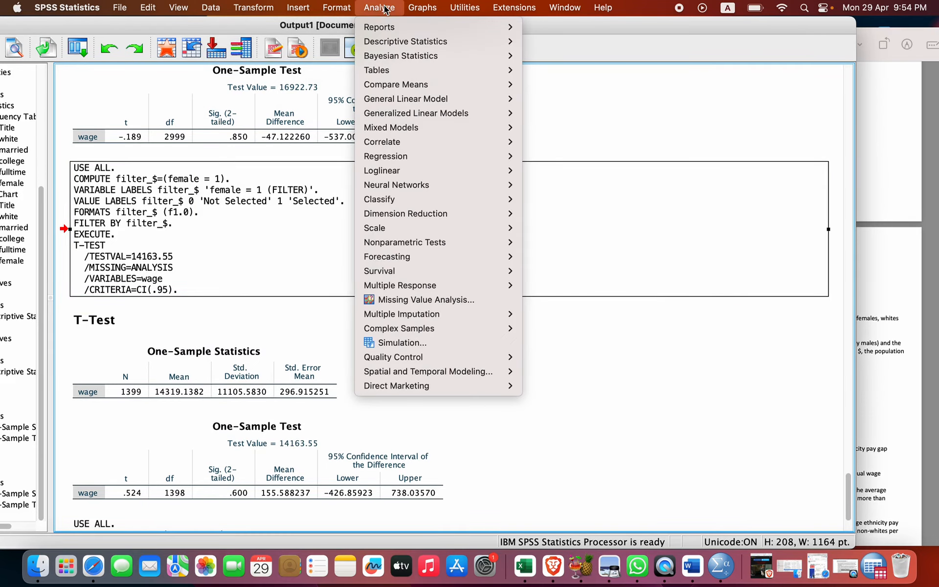
pyautogui.moveTo(437, 72)
pyautogui.moveTo(456, 86)
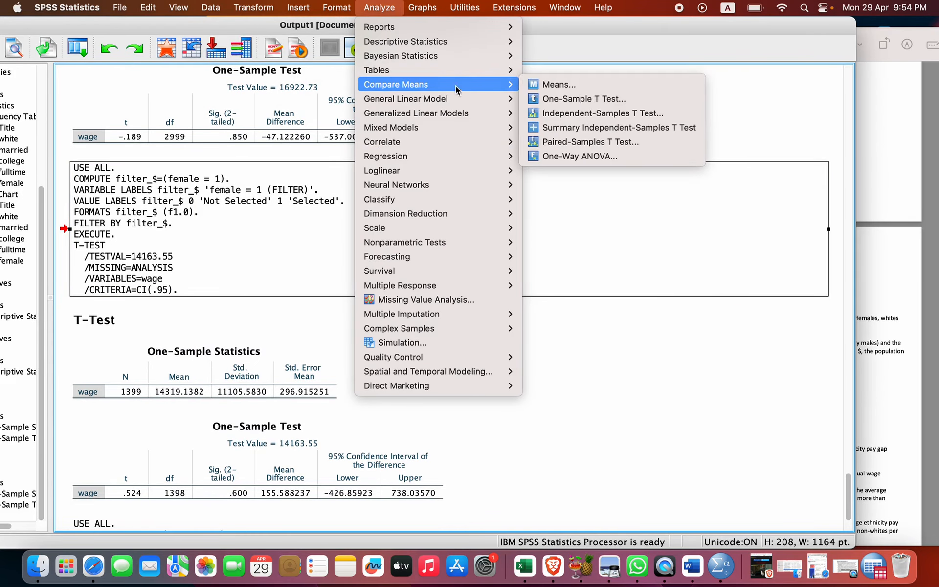
pyautogui.click(576, 99)
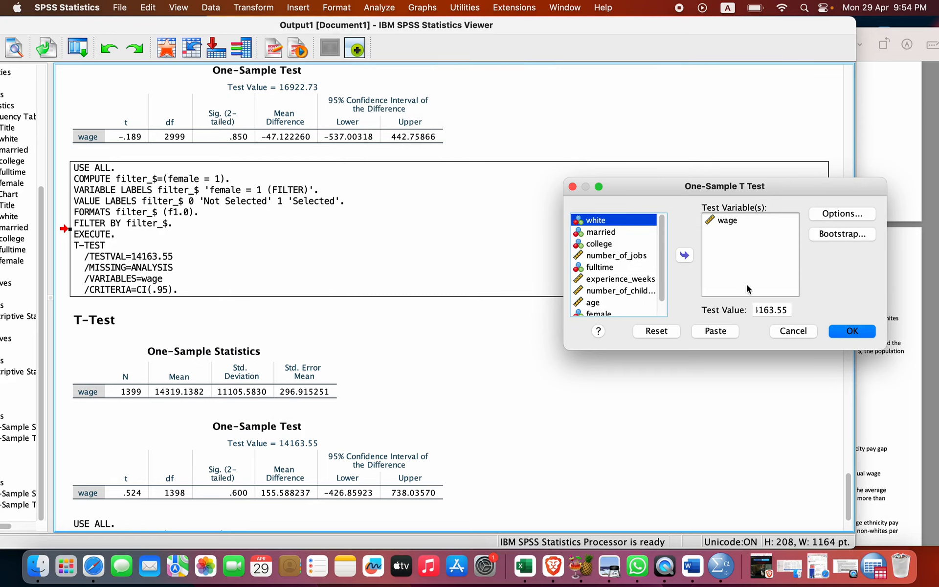
pyautogui.doubleClick(788, 310)
pyautogui.press('BackSpace')
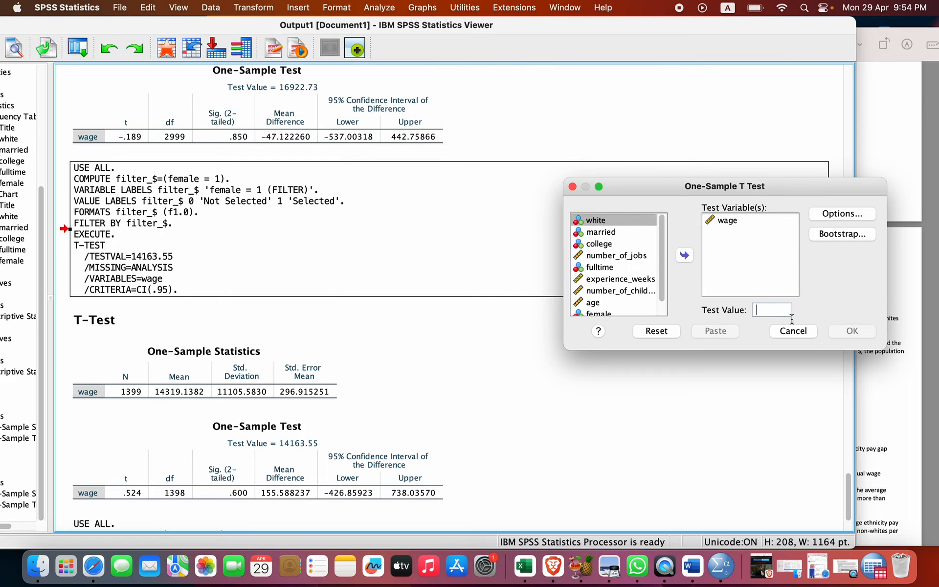
pyautogui.click(883, 399)
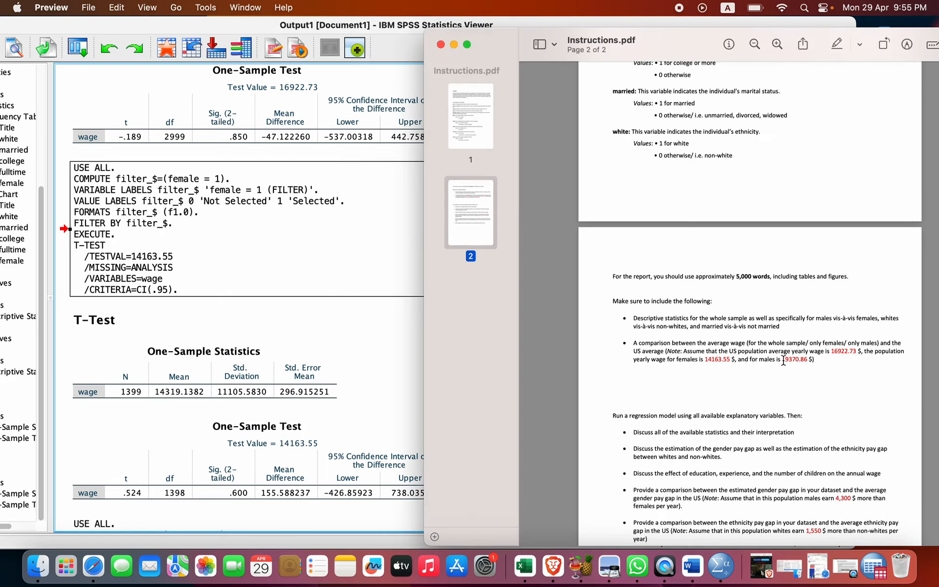
pyautogui.moveTo(782, 359); pyautogui.dragTo(807, 363)
pyautogui.press('super+c')
pyautogui.click(382, 153)
pyautogui.click(764, 312)
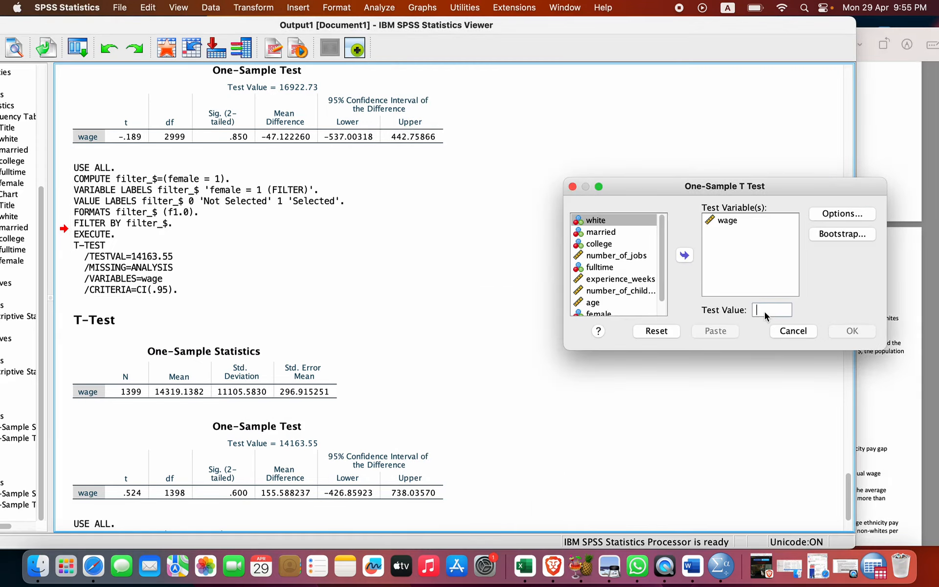
pyautogui.press('super+v')
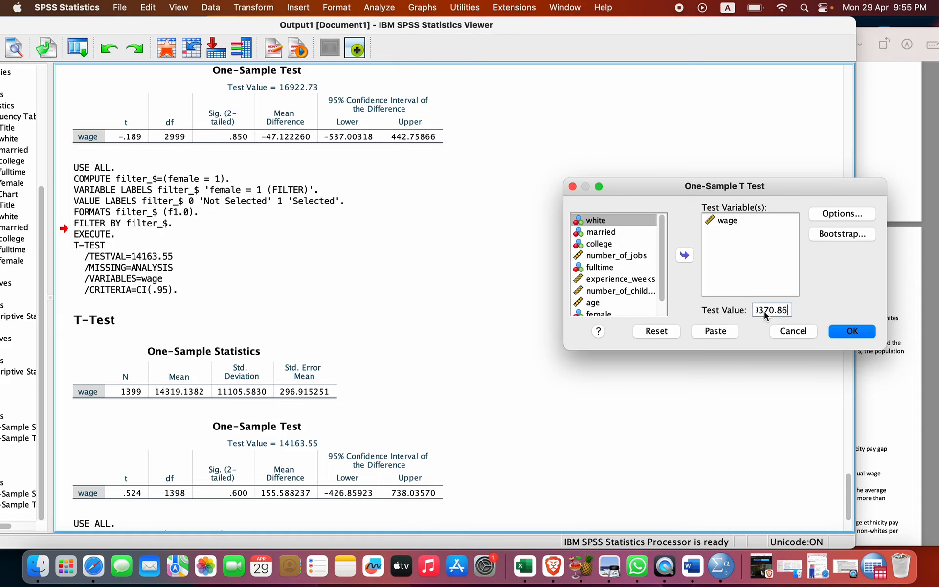
pyautogui.click(848, 330)
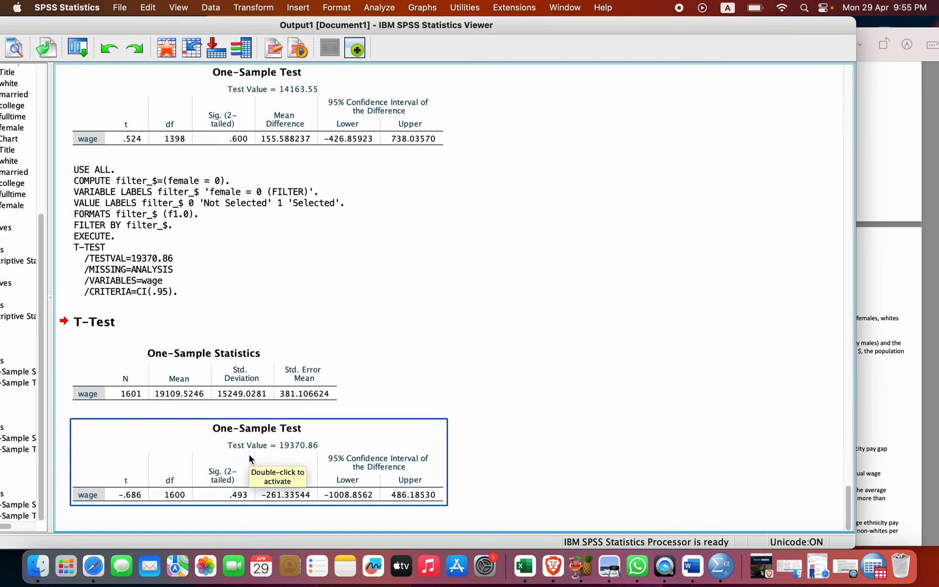
# Examine the male wage test output and the regression model requirements on page 2 of Instructions.pdf.
pyautogui.click(274, 326)
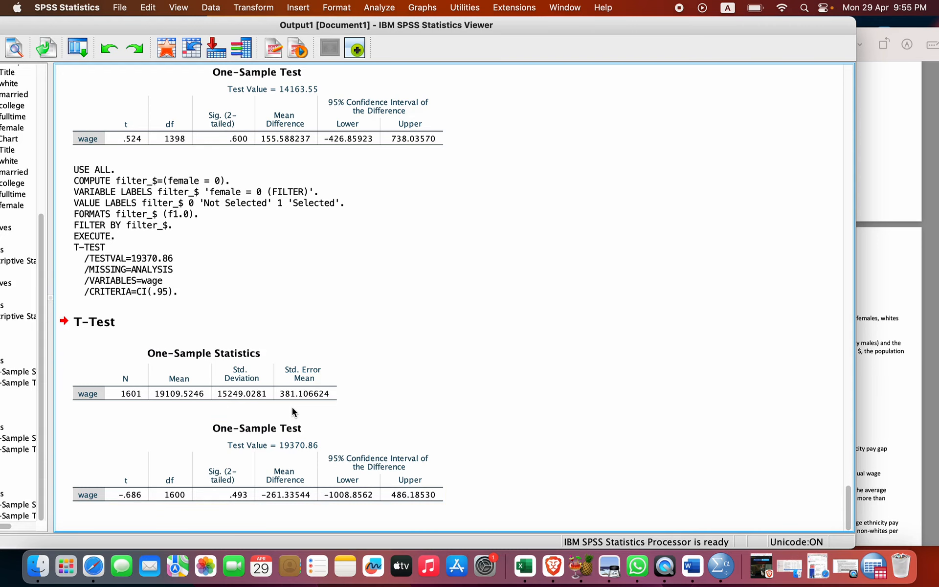
pyautogui.click(876, 341)
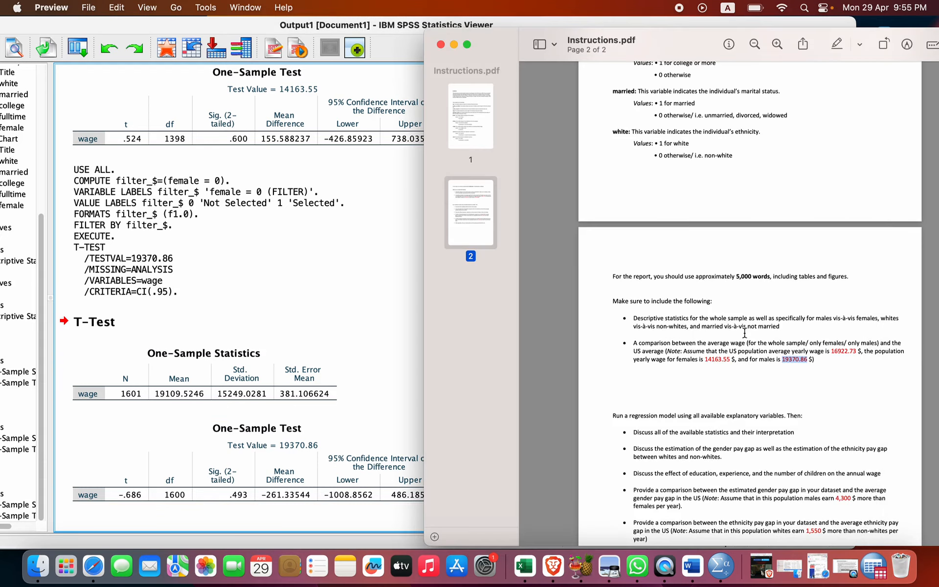
pyautogui.scroll(-2, 744, 333)
pyautogui.scroll(-5, 745, 333)
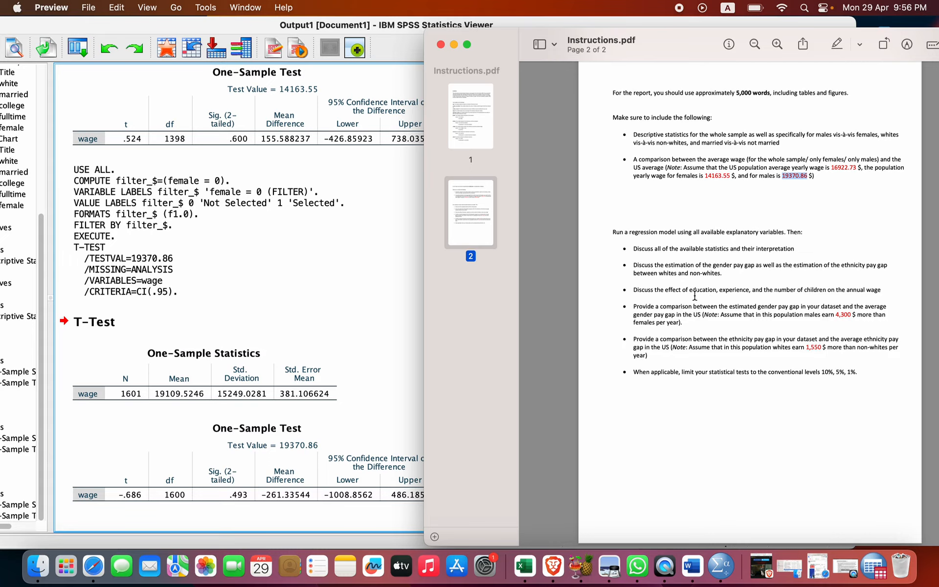
pyautogui.moveTo(689, 290); pyautogui.dragTo(739, 289)
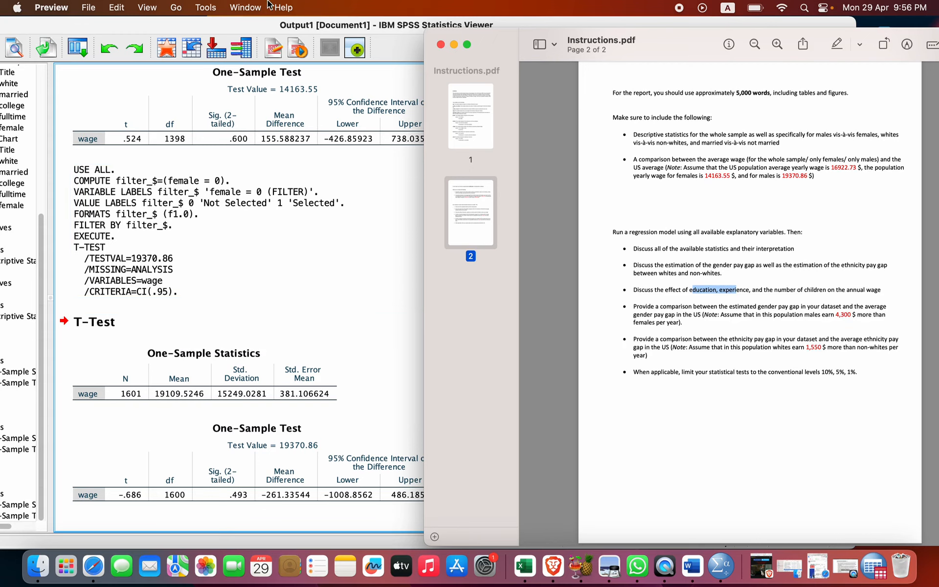
pyautogui.press('super+Tab')
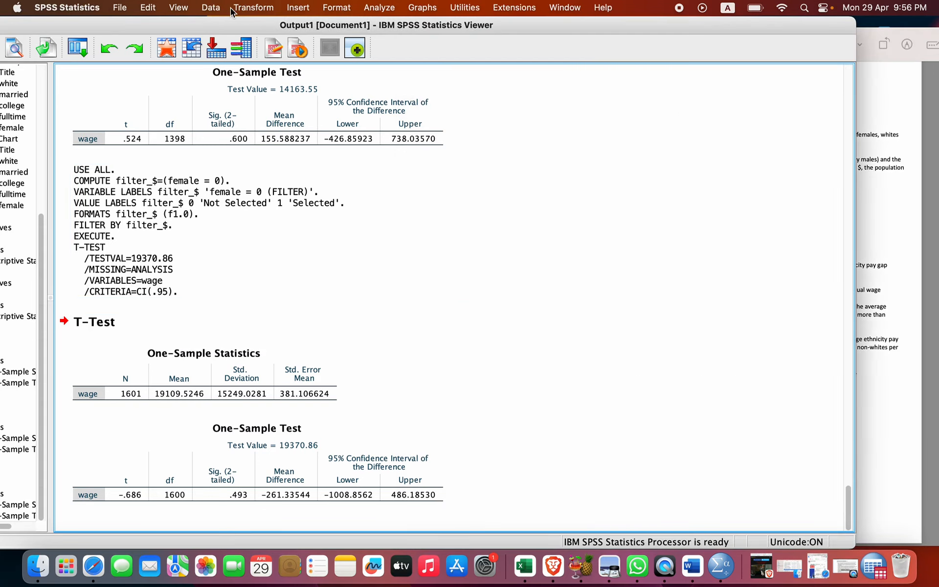
# Reset the case selection to all cases, removing the female = 0 filter.
pyautogui.click(218, 8)
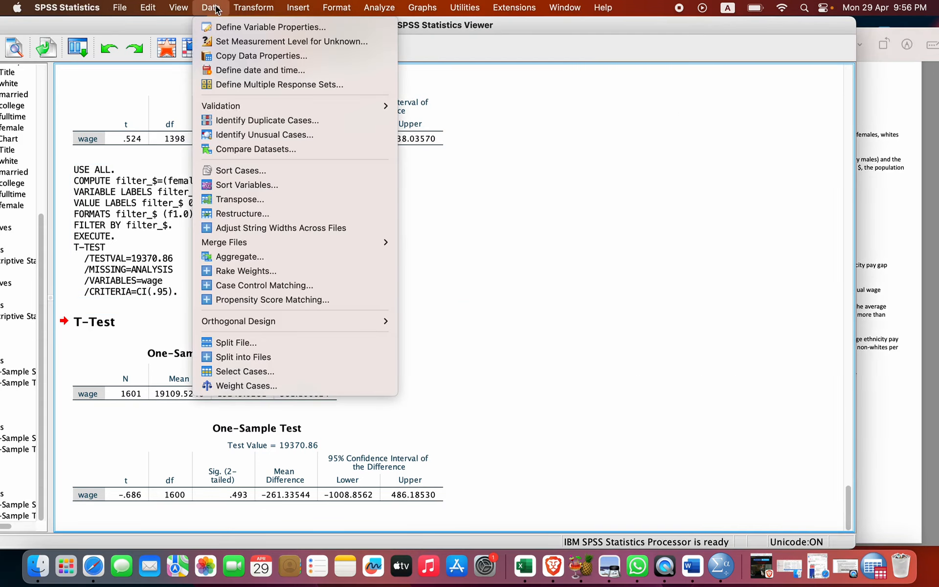
pyautogui.click(245, 371)
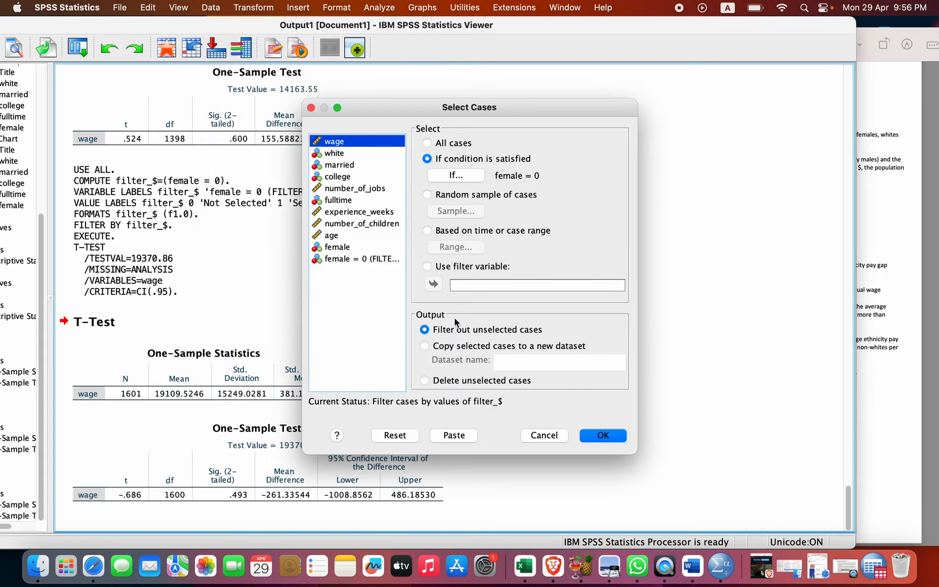
pyautogui.click(396, 436)
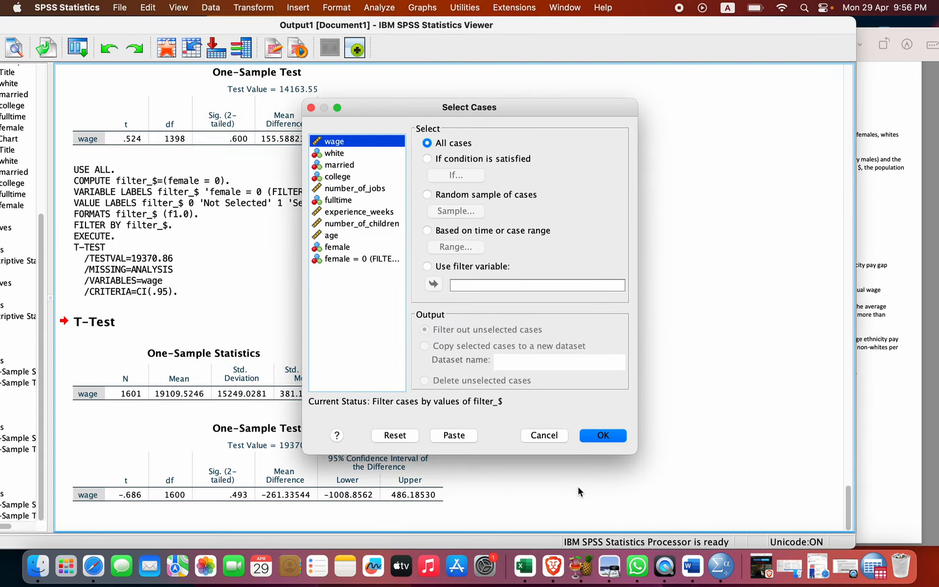
pyautogui.click(612, 437)
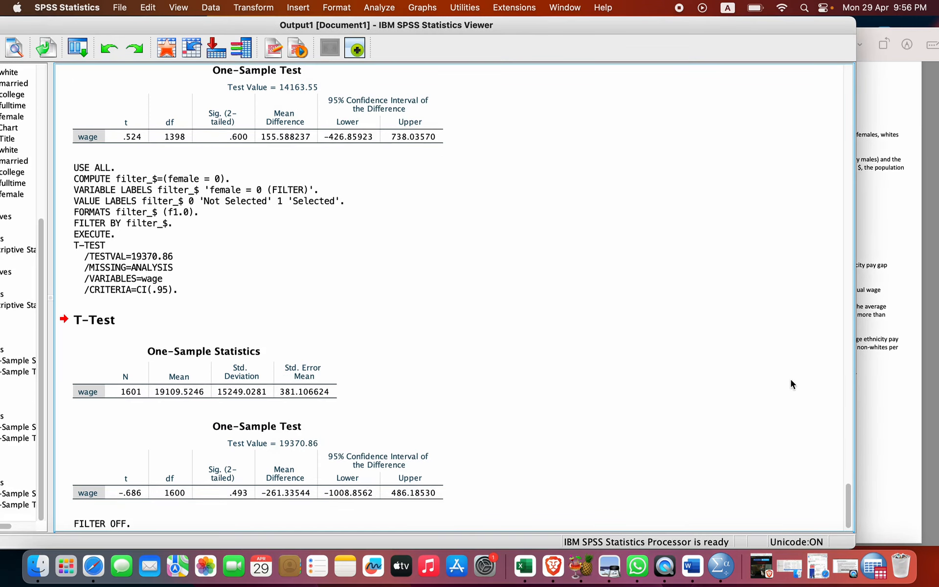
# Start a Linear Regression and assign wage as the dependent variable.
pyautogui.click(868, 371)
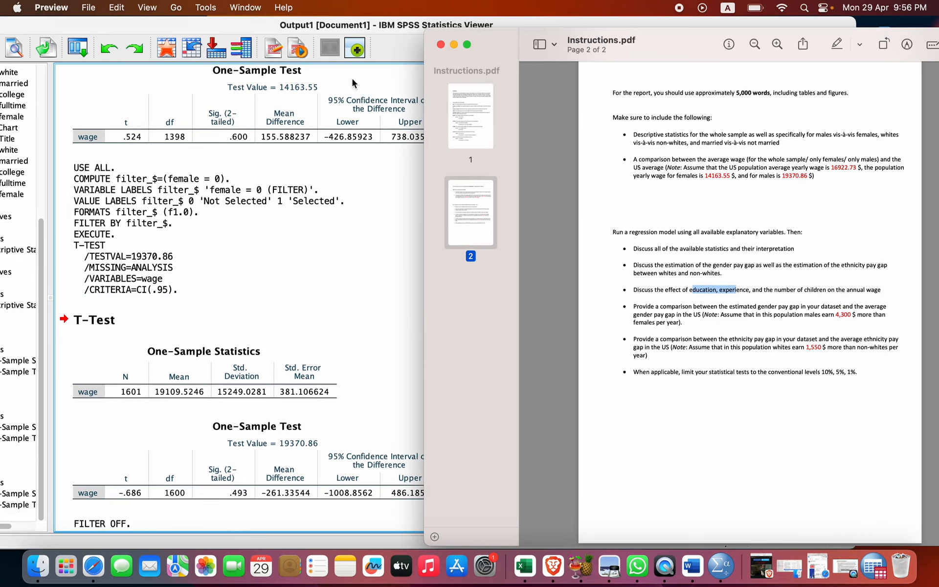
pyautogui.click(351, 27)
pyautogui.click(377, 7)
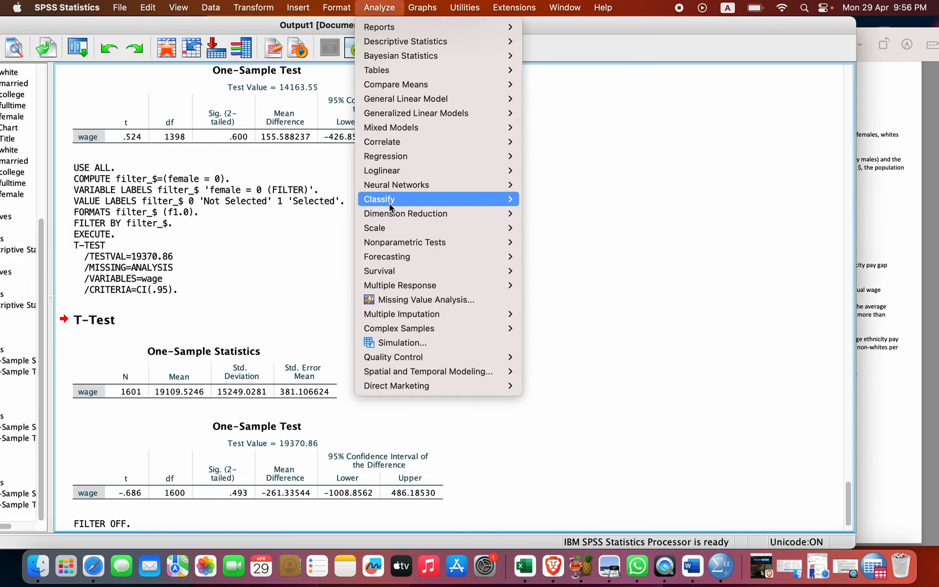
pyautogui.moveTo(389, 214)
pyautogui.moveTo(430, 157)
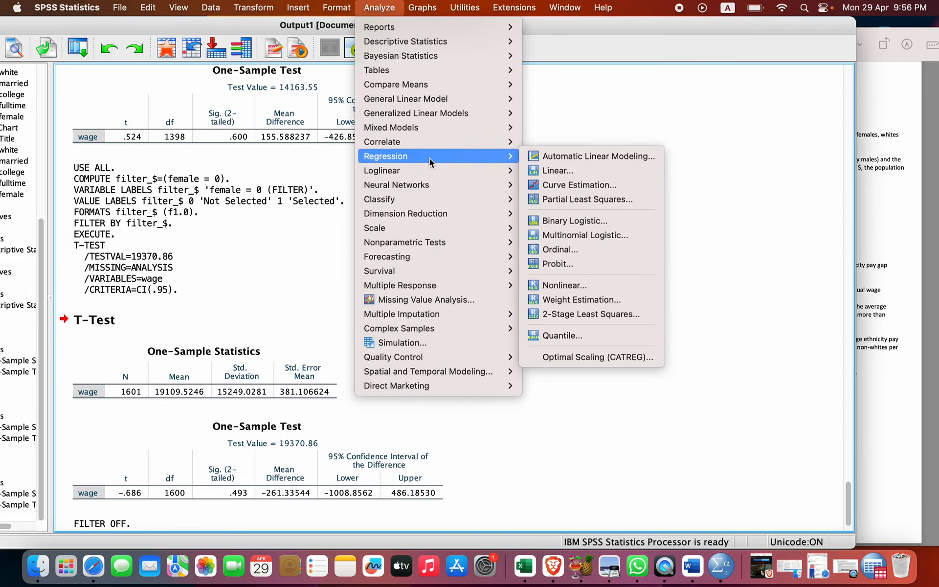
pyautogui.click(543, 171)
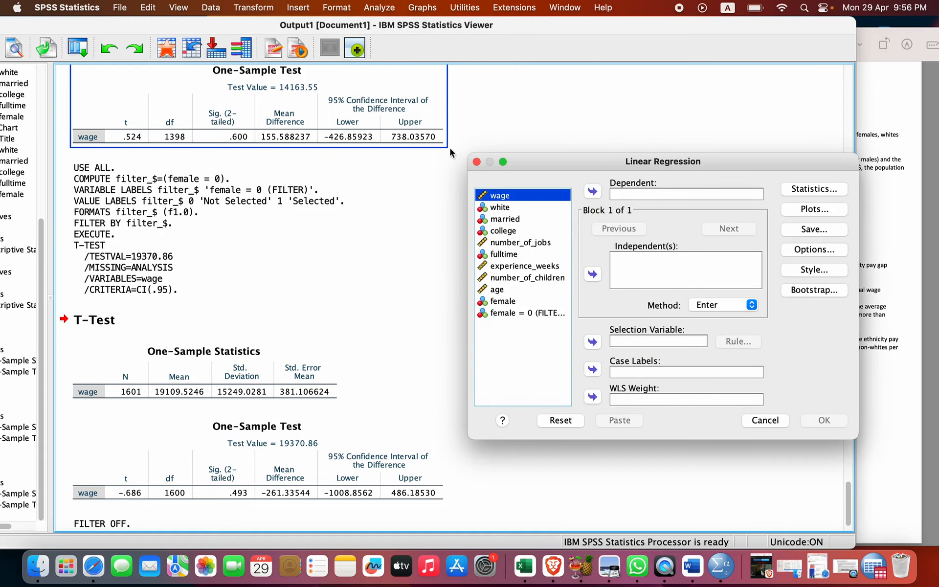
pyautogui.click(595, 192)
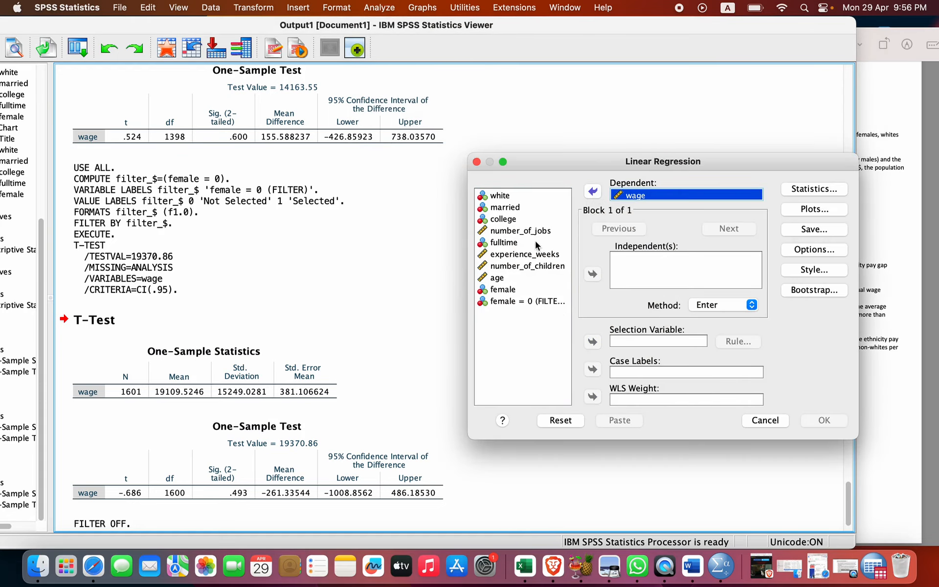
# Add female and white as independent variables of the wage regression.
pyautogui.click(874, 292)
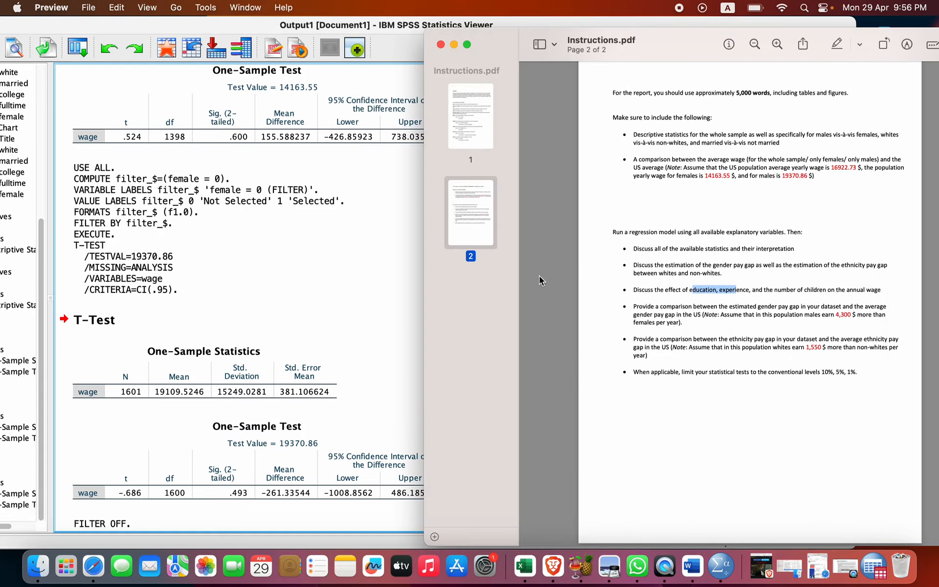
pyautogui.click(381, 298)
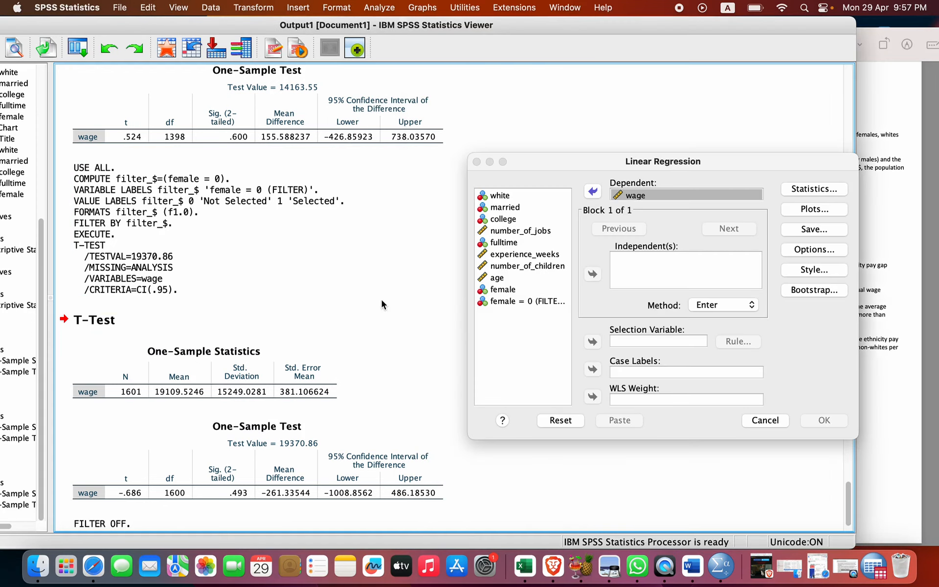
pyautogui.click(508, 292)
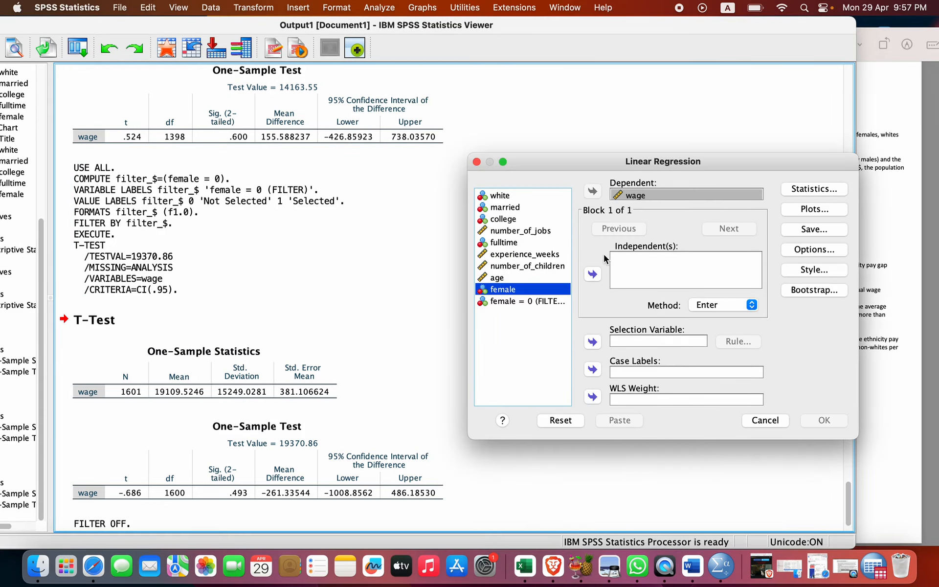
pyautogui.click(592, 274)
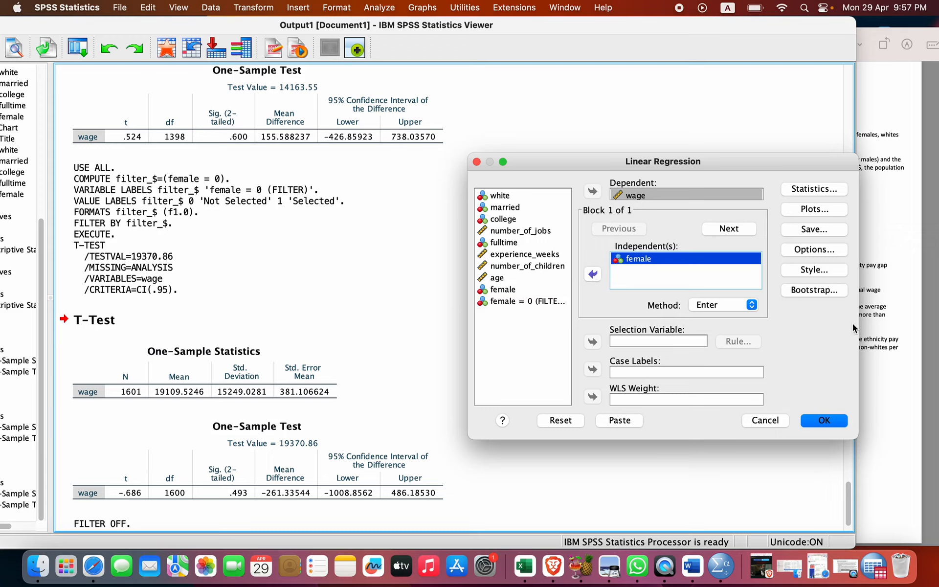
pyautogui.click(500, 196)
pyautogui.click(592, 274)
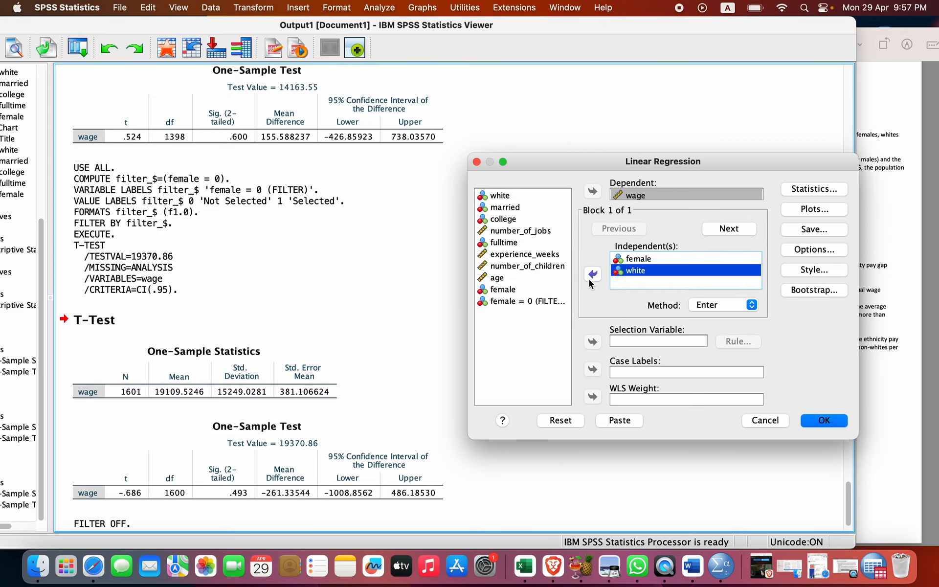
# Check the required effects in Instructions.pdf and add college and experience_weeks to the regression's independent variables.
pyautogui.click(880, 316)
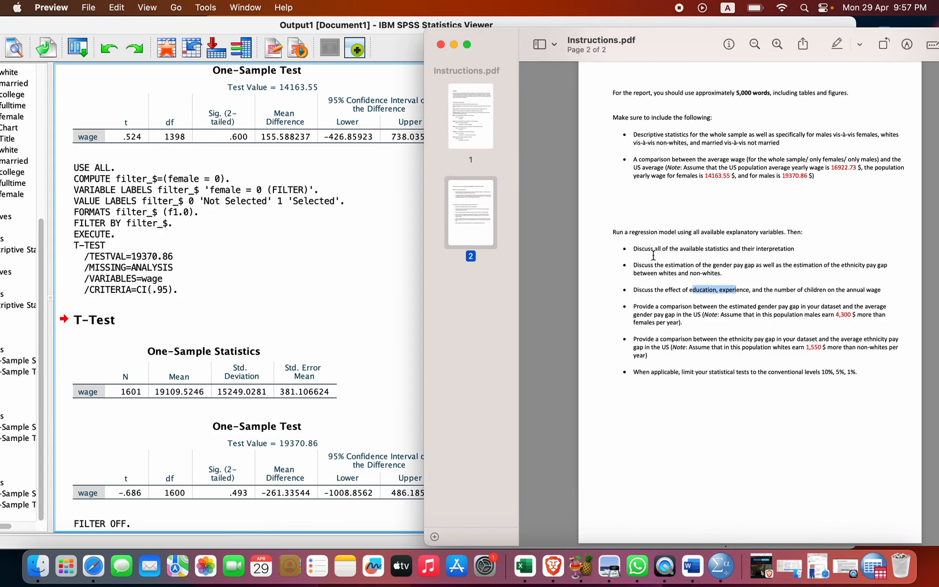
pyautogui.click(407, 251)
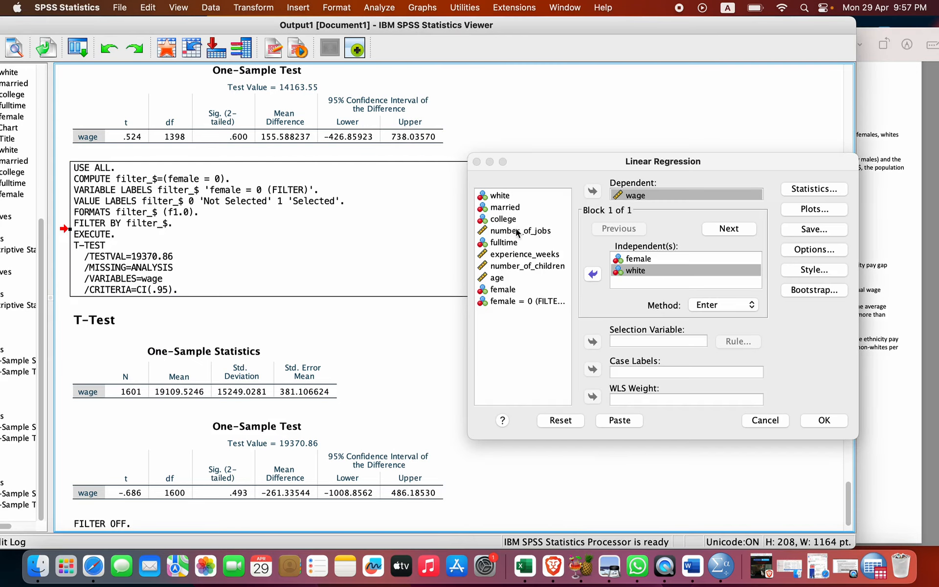
pyautogui.doubleClick(504, 218)
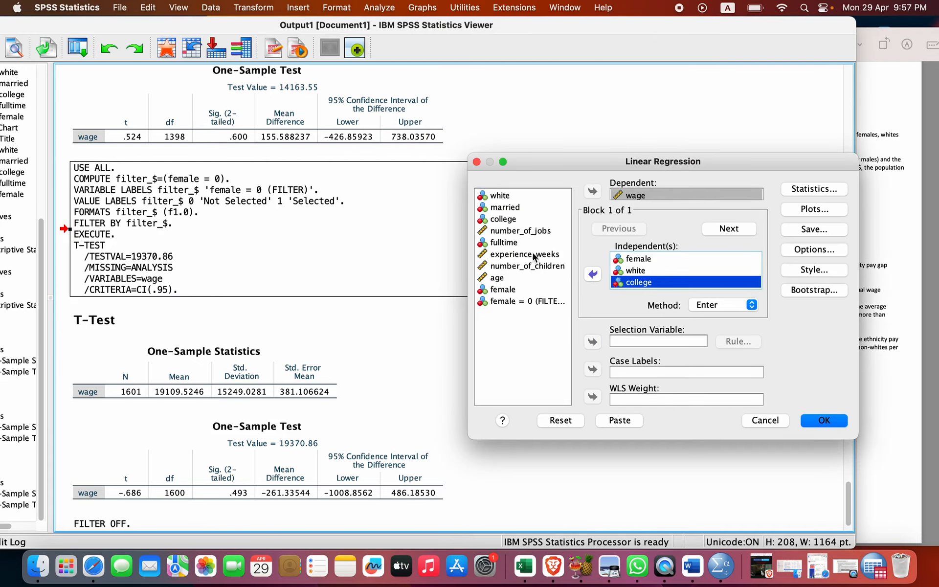
pyautogui.click(520, 255)
pyautogui.click(593, 274)
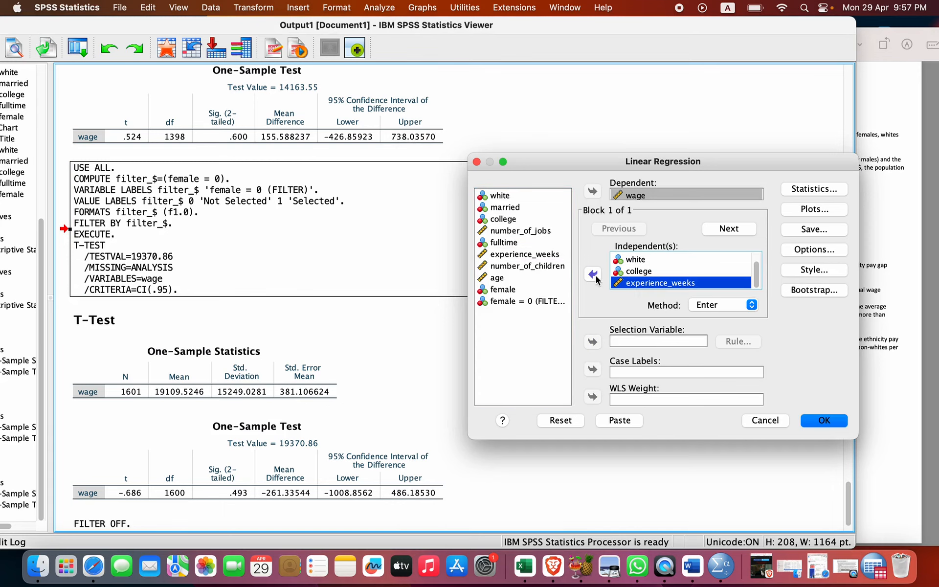
# Check the remaining required effects in Instructions.pdf and add number_of_children to the regression's independent variables.
pyautogui.click(866, 336)
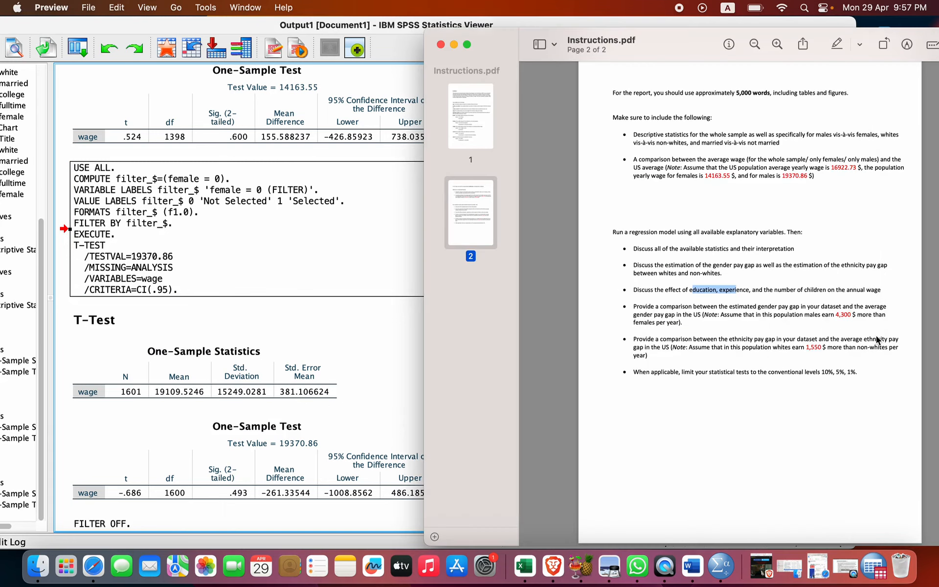
pyautogui.click(416, 300)
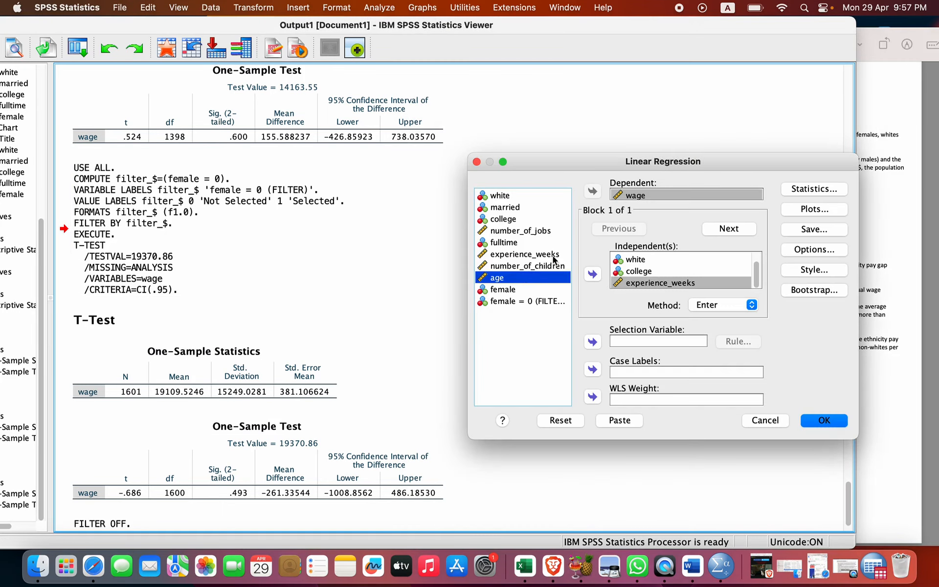
pyautogui.click(553, 255)
pyautogui.click(555, 266)
pyautogui.click(593, 275)
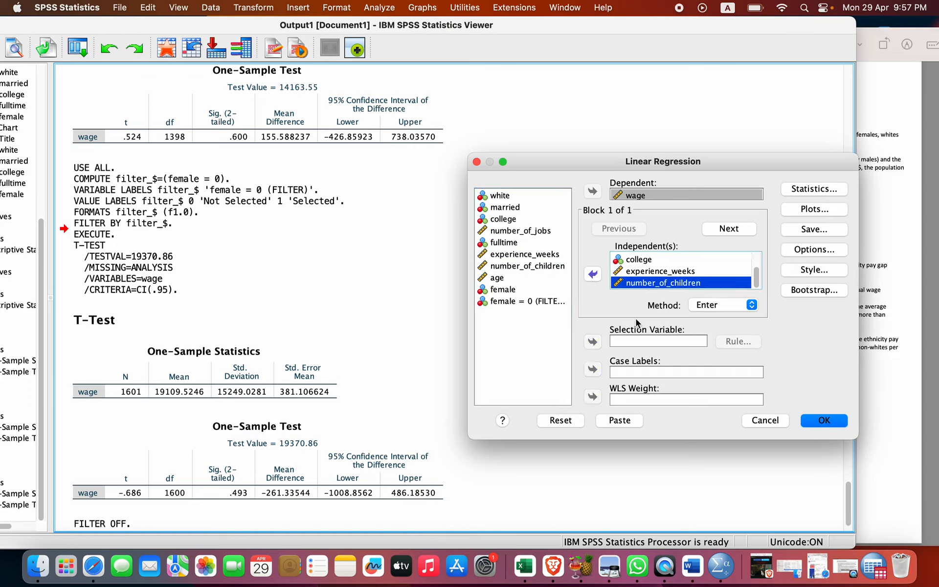
# Include 95% confidence intervals for the regression coefficients and accept the default plot settings.
pyautogui.click(810, 191)
pyautogui.click(393, 222)
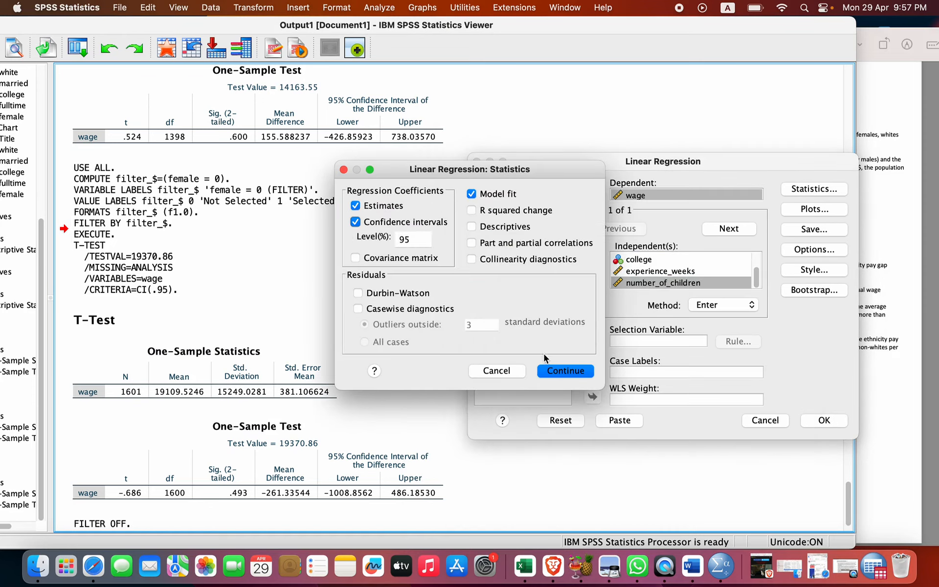
pyautogui.click(552, 376)
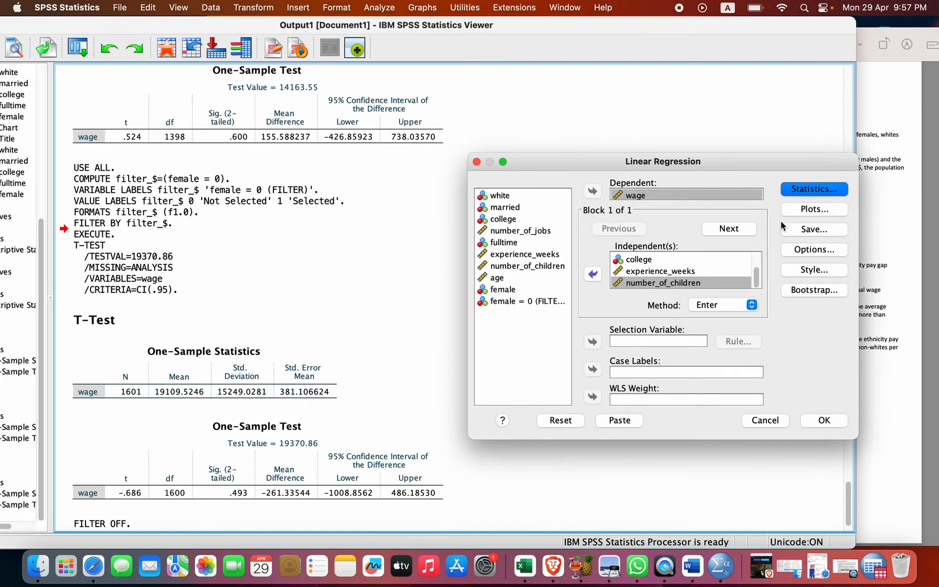
pyautogui.click(793, 210)
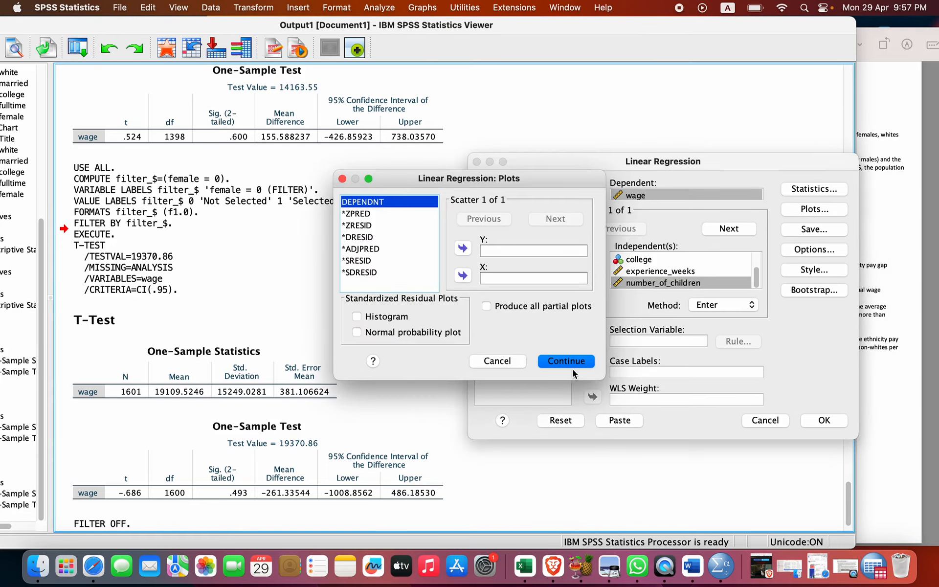
pyautogui.click(573, 369)
# Save the unstandardized and standardized predicted values and run the wage regression.
pyautogui.click(835, 224)
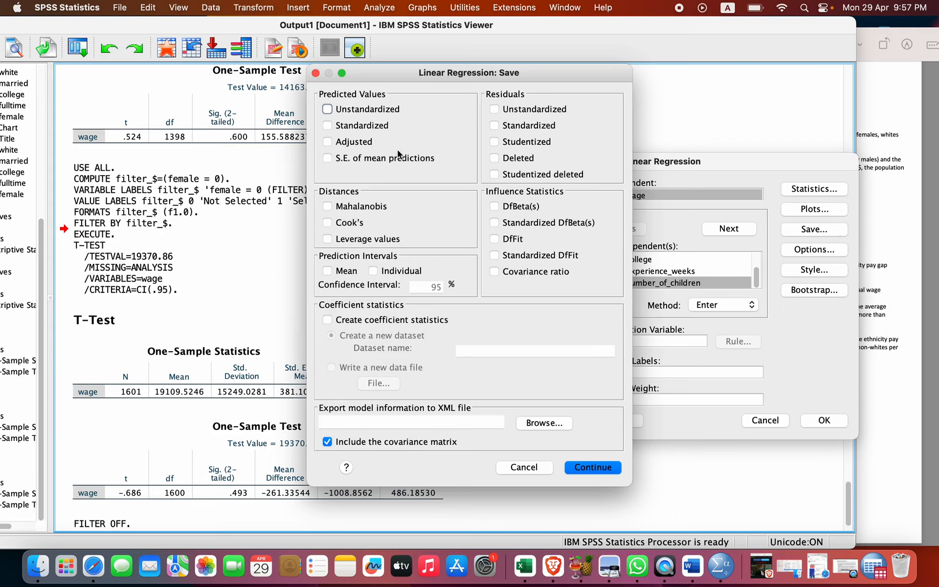
pyautogui.click(362, 109)
pyautogui.click(360, 126)
pyautogui.click(587, 467)
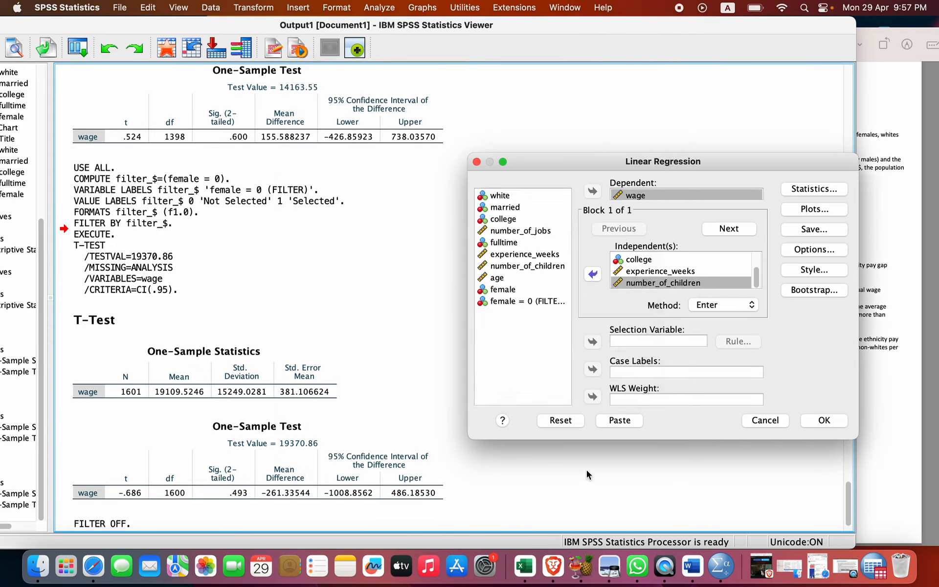
pyautogui.click(822, 420)
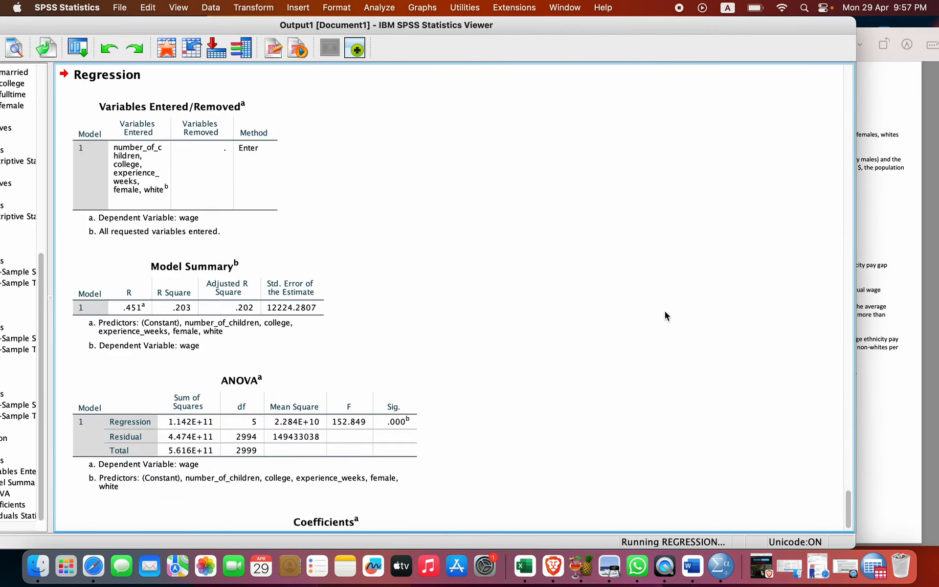
# Examine the regression output from Variables Entered/Removed and Model Summary through ANOVA to the Coefficients table.
pyautogui.click(519, 260)
pyautogui.scroll(10, 519, 259)
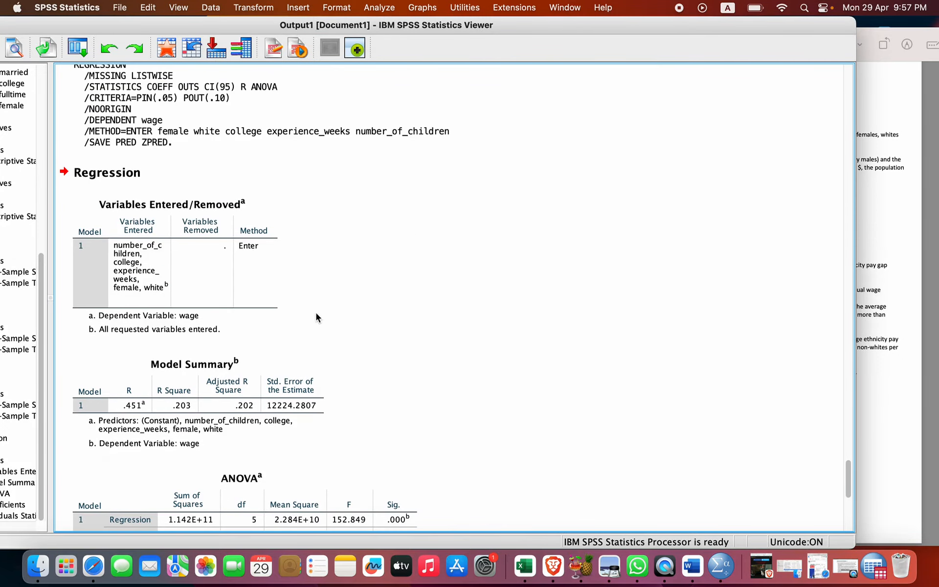
pyautogui.click(149, 322)
pyautogui.click(226, 376)
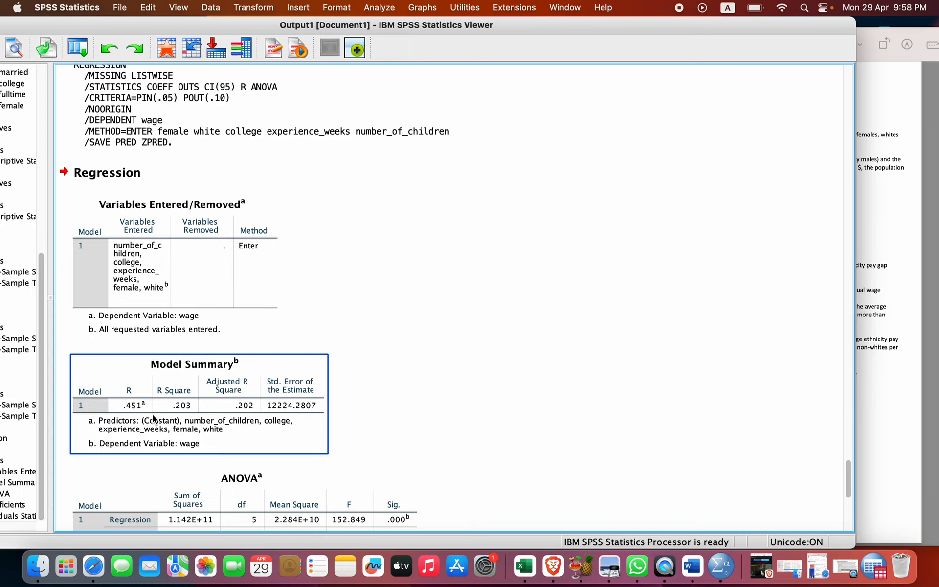
pyautogui.press('Down')
pyautogui.press('Down')
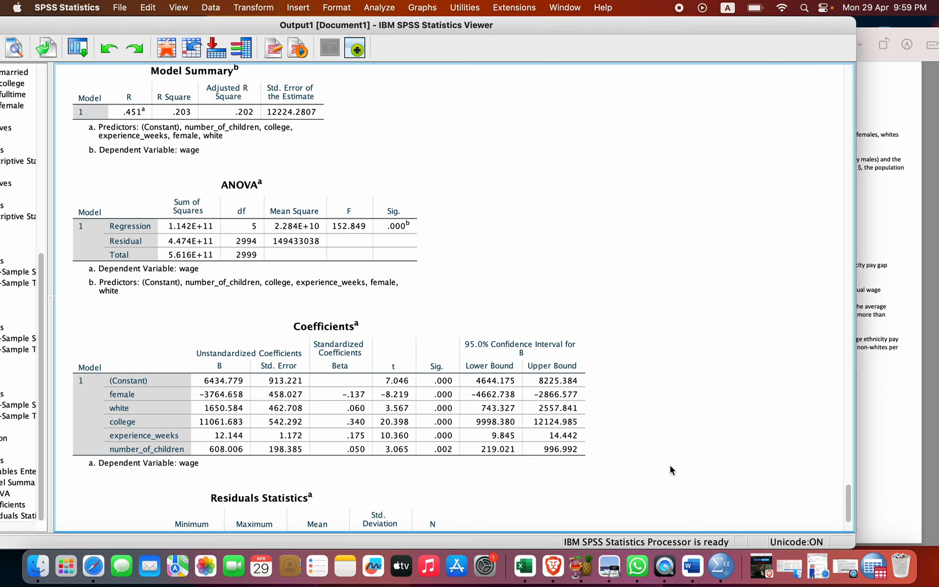
# Compare the Coefficients table with the pay gap tasks and variable definitions in Instructions.pdf.
pyautogui.click(883, 405)
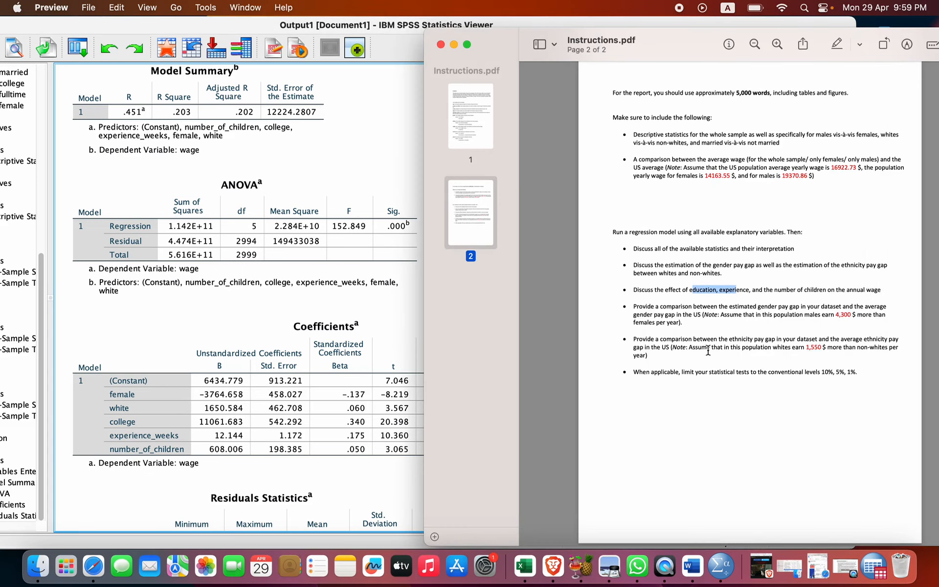
pyautogui.click(246, 394)
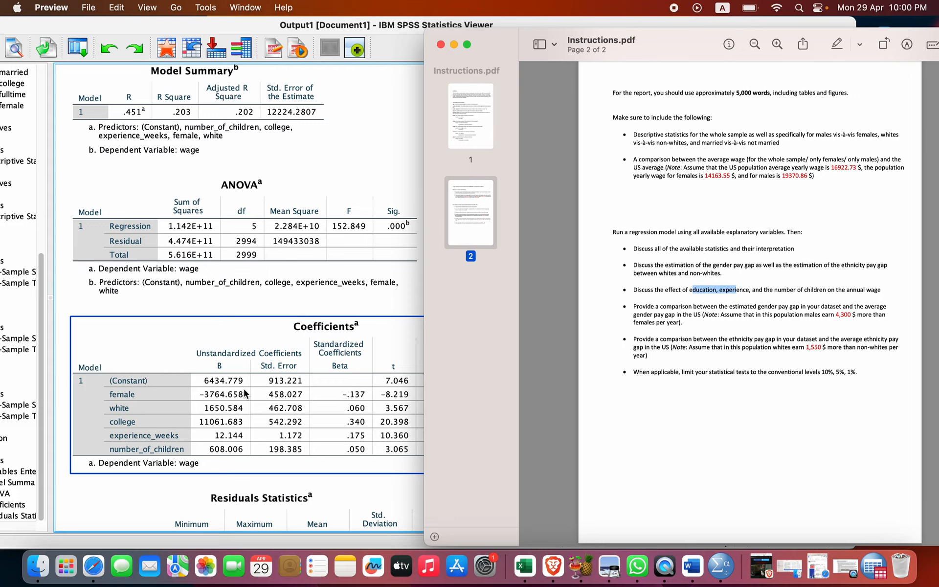
pyautogui.scroll(10, 646, 482)
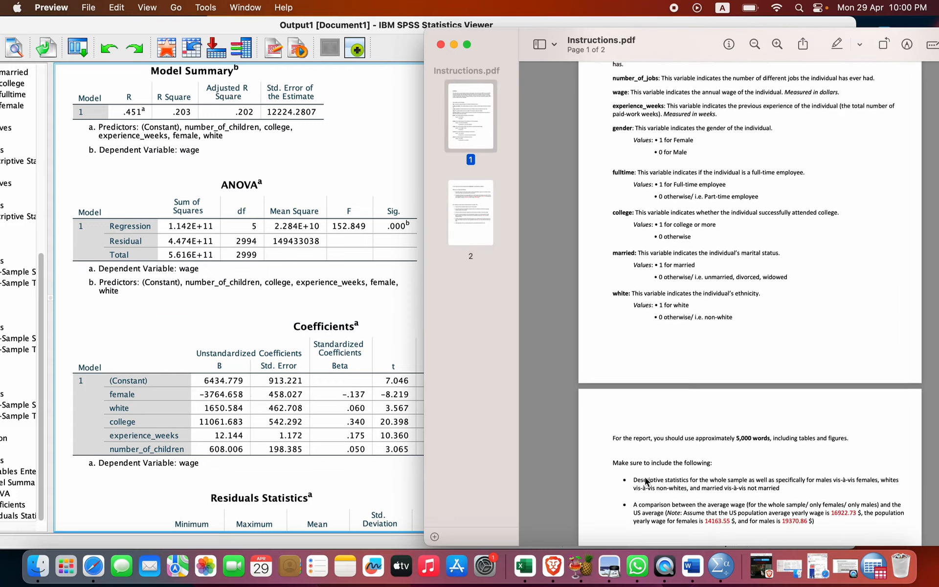
pyautogui.click(283, 456)
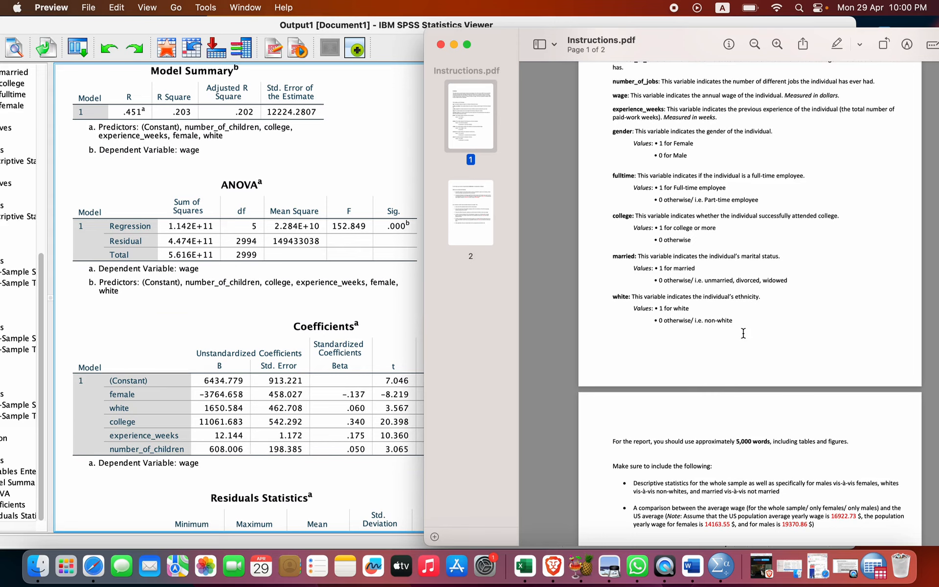
pyautogui.scroll(-3, 743, 333)
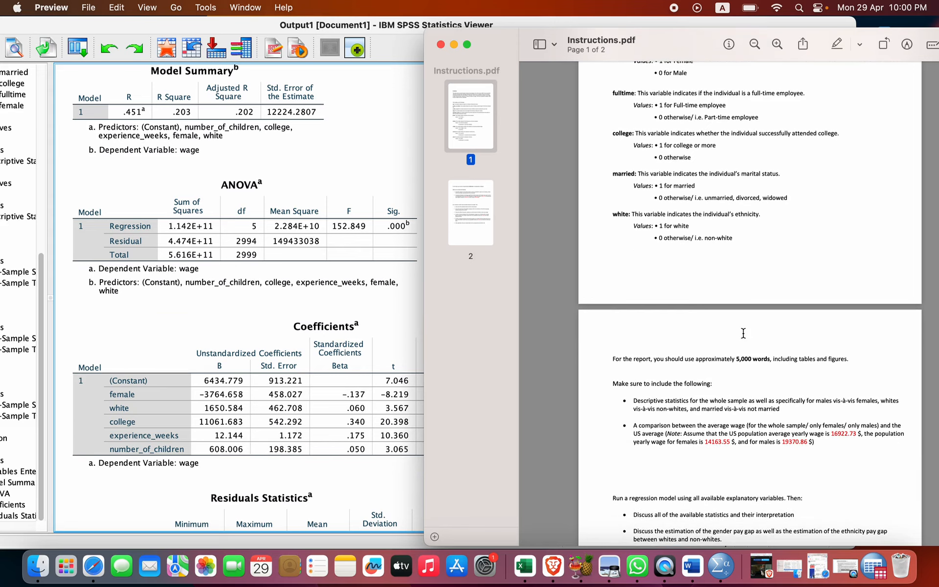
pyautogui.scroll(-1, 743, 333)
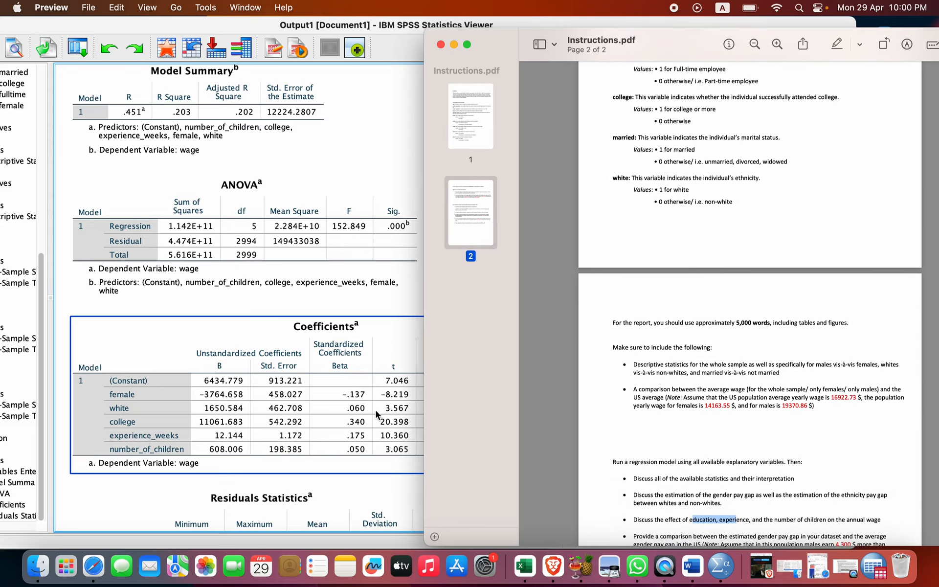
# Review the Coefficients and Residuals Statistics tables, and recheck the R Square values and the ANOVA significance.
pyautogui.scroll(-2, 171, 389)
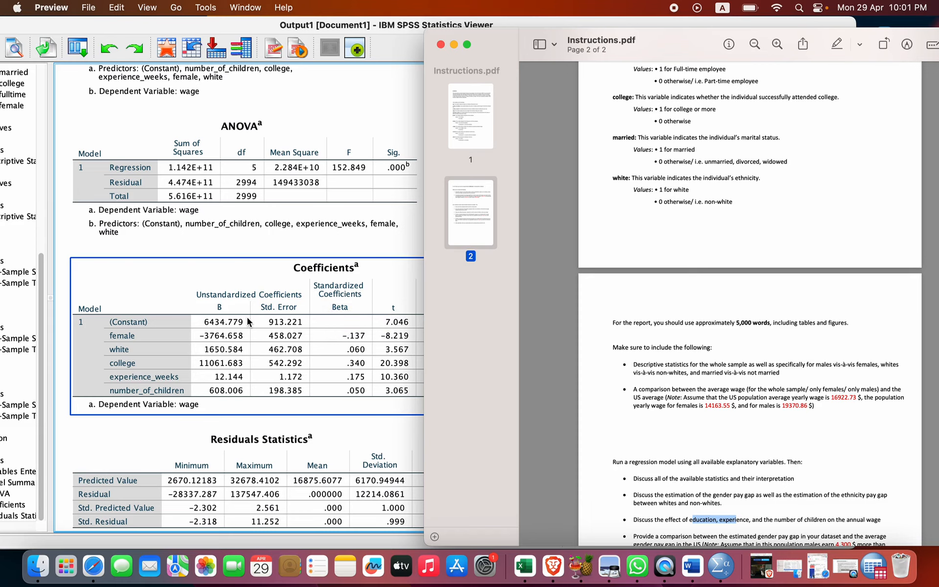
pyautogui.scroll(-2, 249, 321)
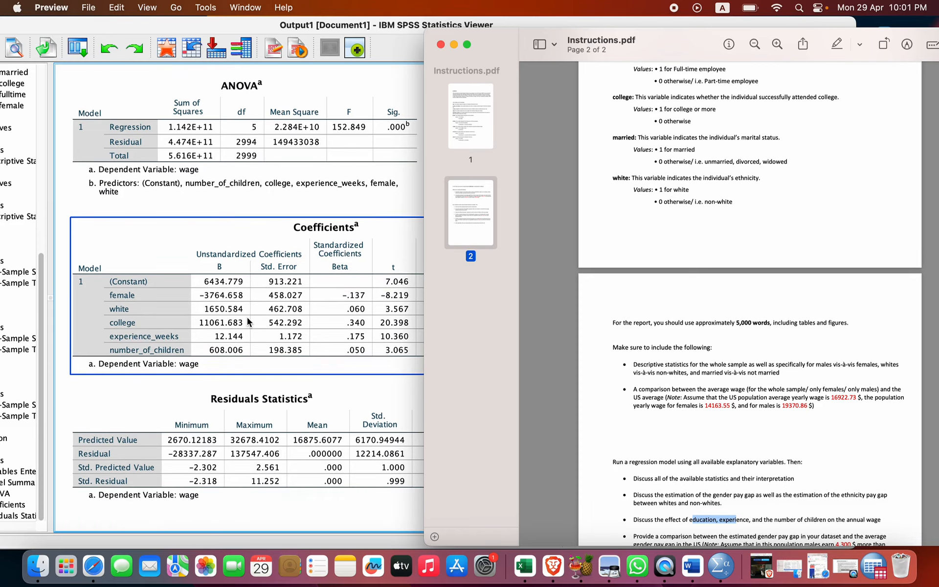
pyautogui.scroll(10, 248, 317)
pyautogui.scroll(-8, 247, 317)
pyautogui.scroll(4, 247, 317)
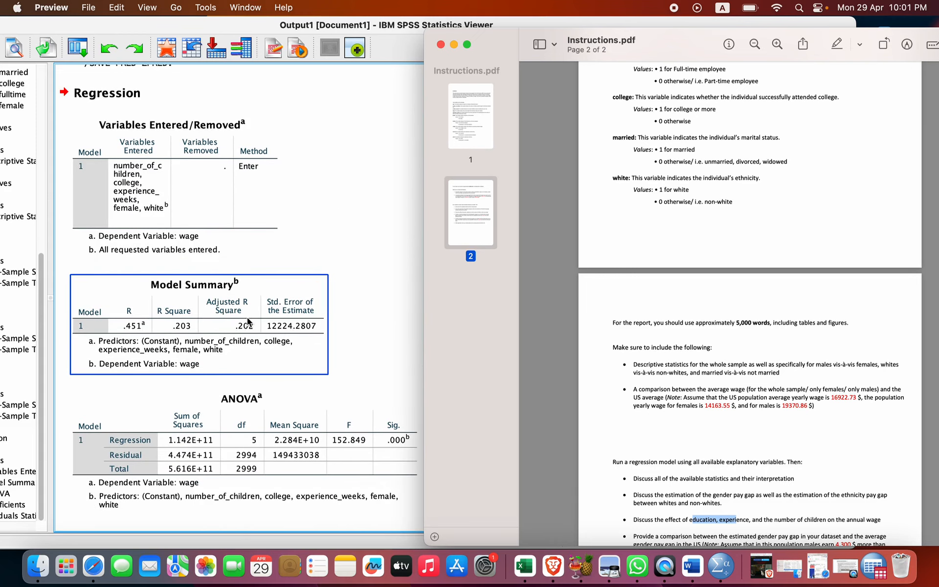
pyautogui.scroll(-4, 247, 319)
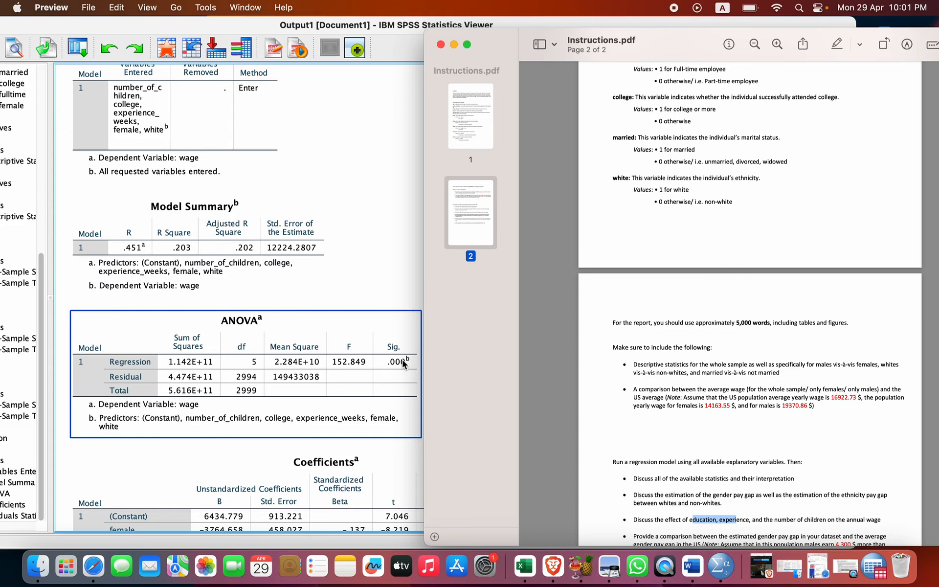
pyautogui.press('super+shift+5')
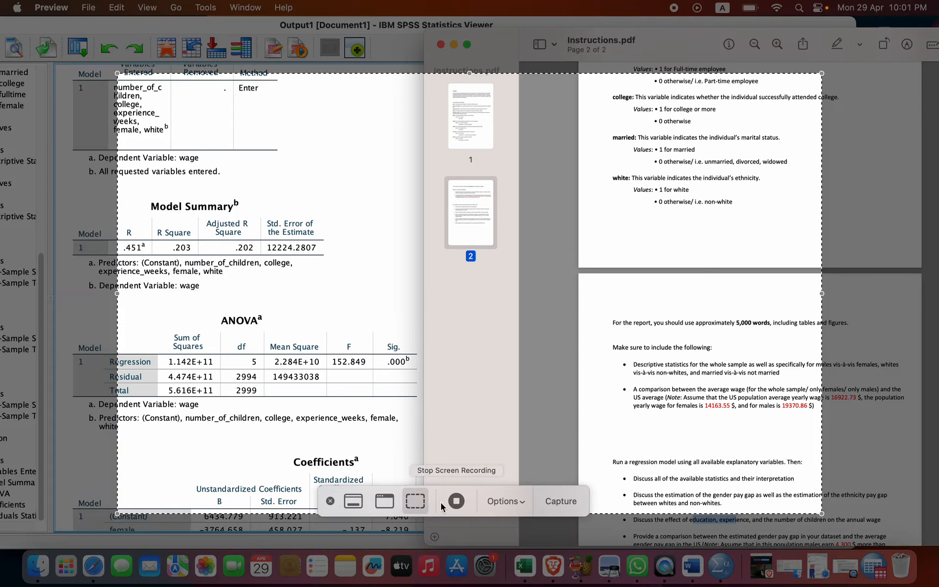